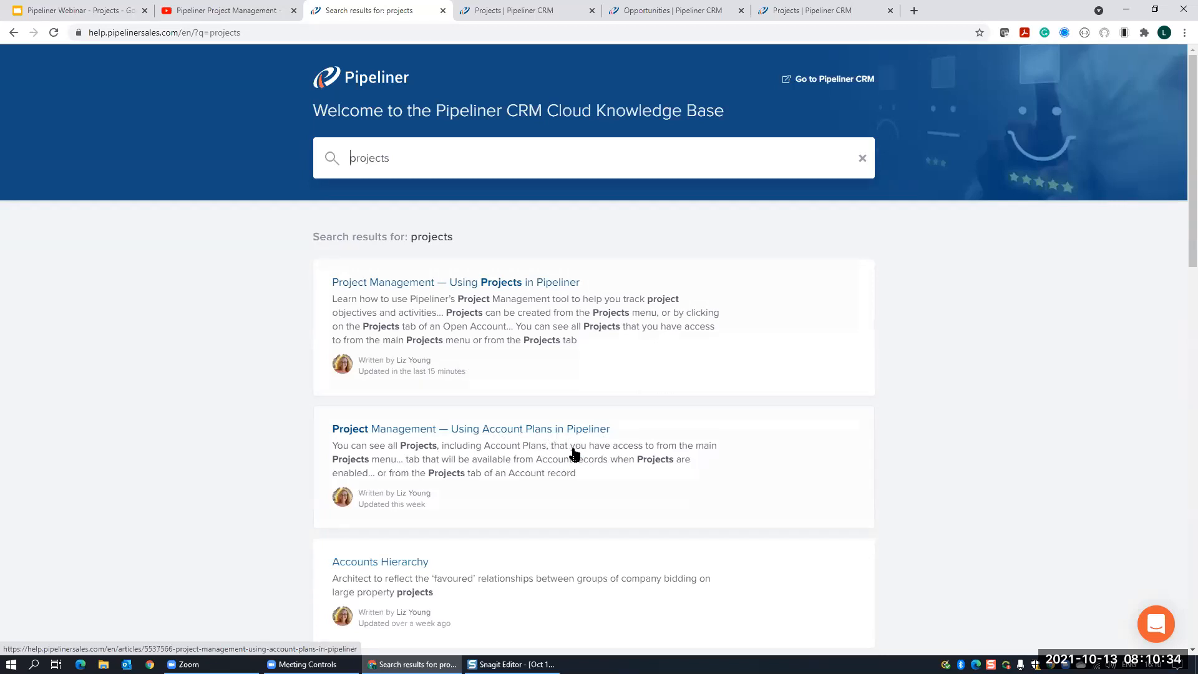
# - Open the "Template for Pre-Sales Buyer Process" project in the CRM and look over its detail fields and activities
pyautogui.click(506, 10)
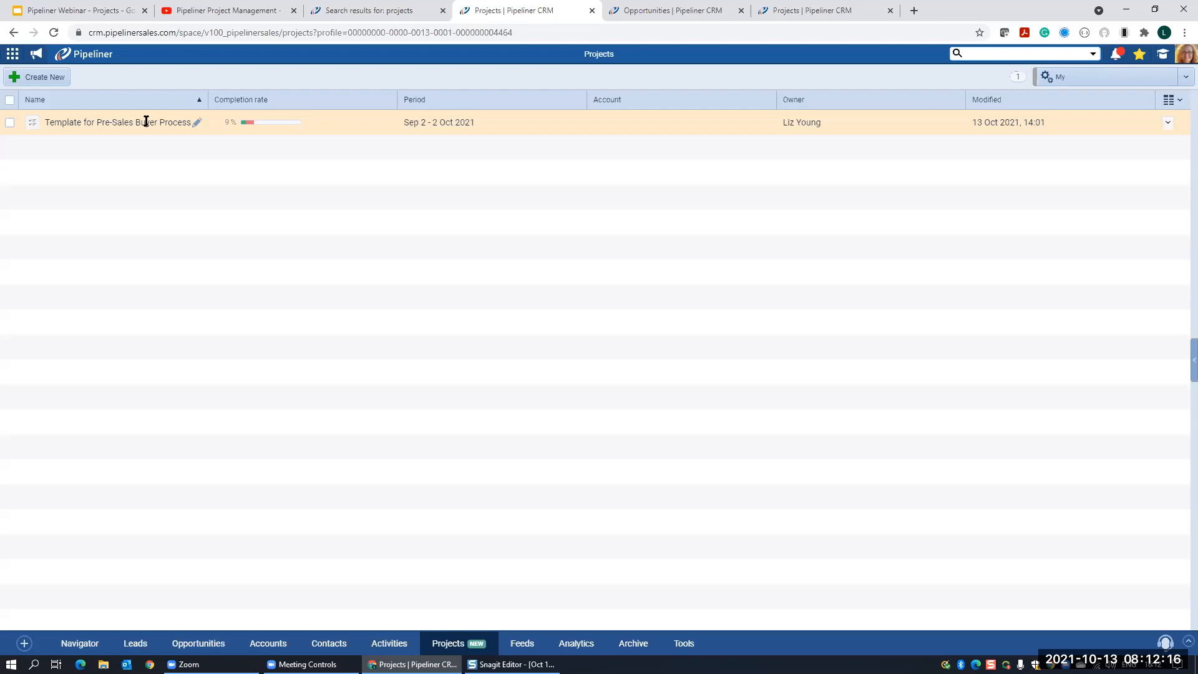
pyautogui.click(111, 121)
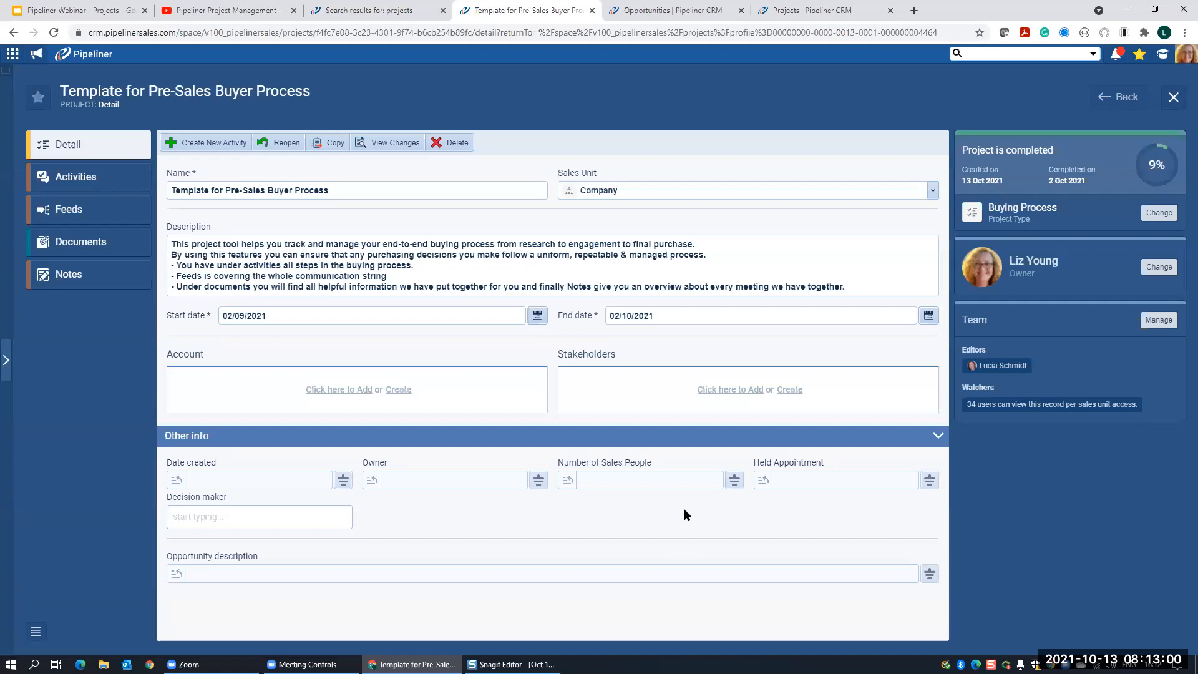
pyautogui.click(235, 518)
pyautogui.click(437, 521)
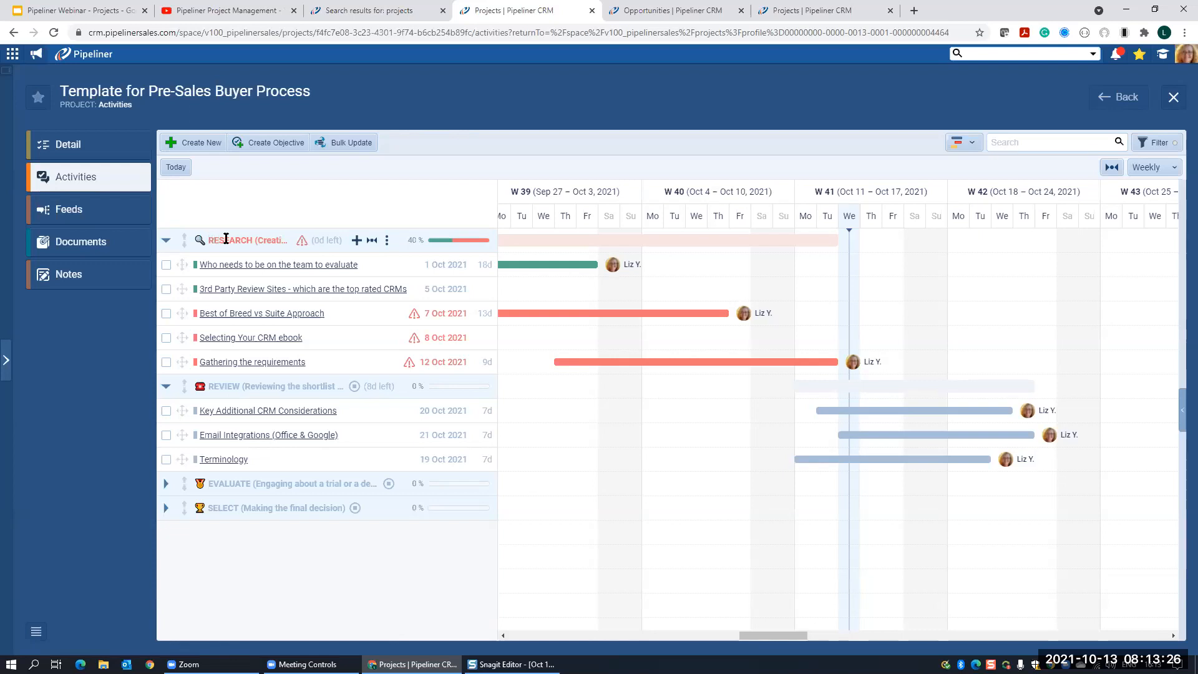
# - Collapse the RESEARCH and REVIEW objectives in the project's activities and expand both again
pyautogui.click(168, 243)
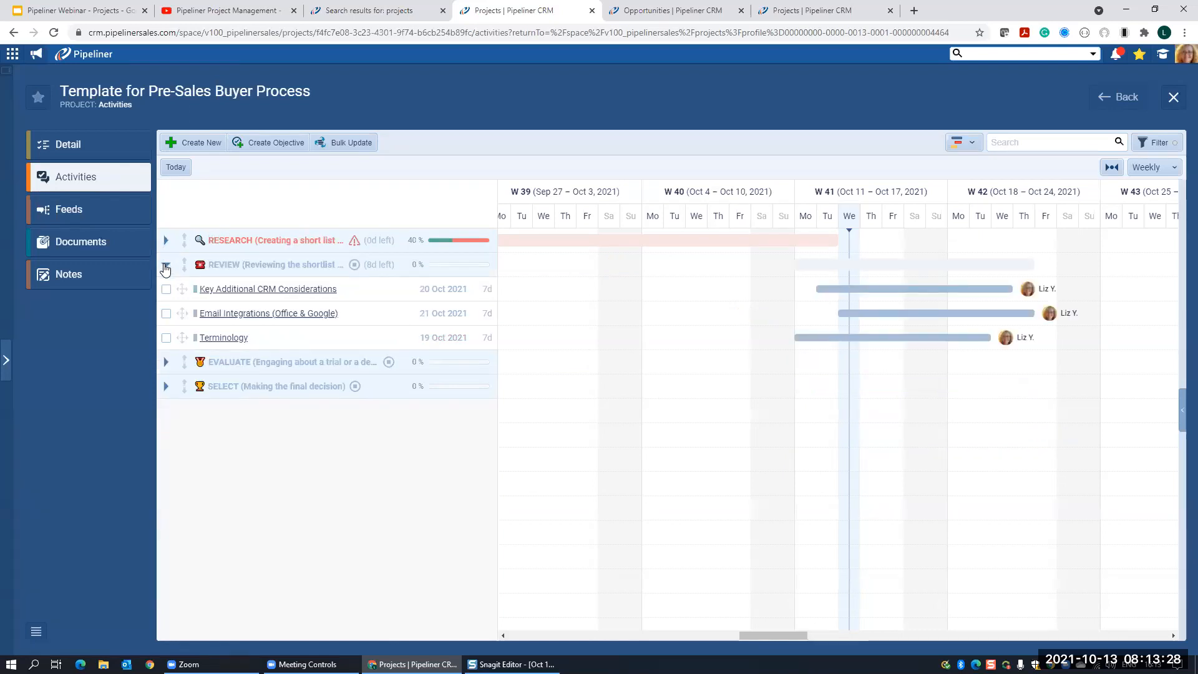
pyautogui.click(166, 264)
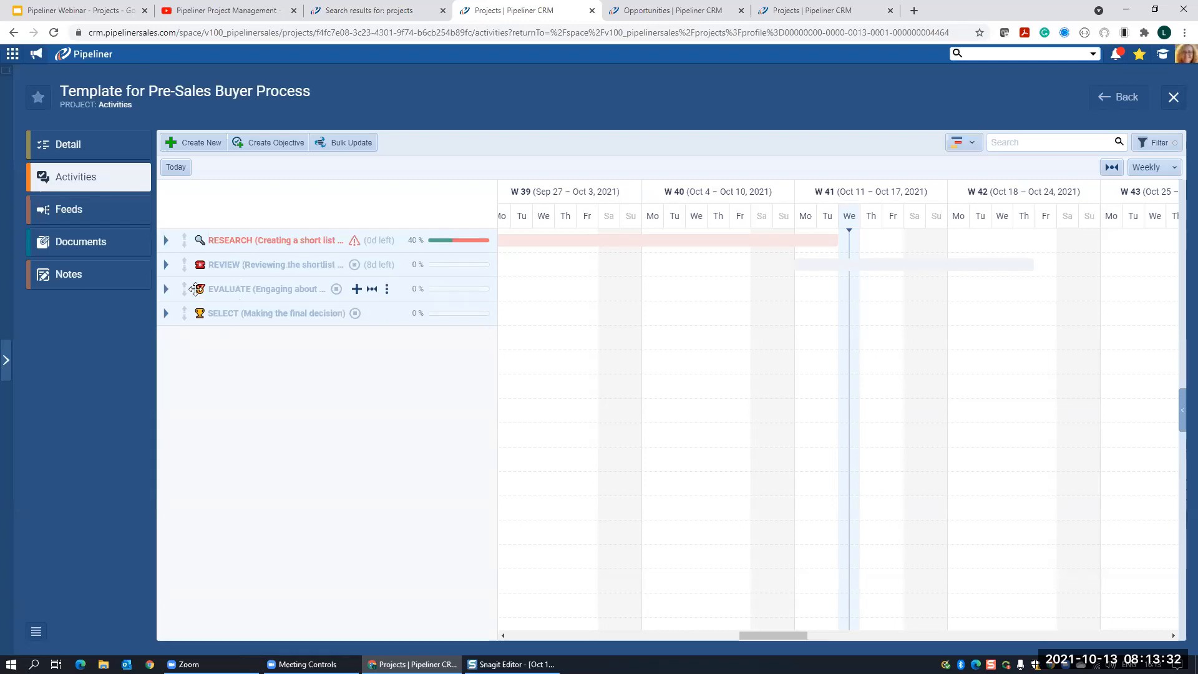
pyautogui.click(166, 241)
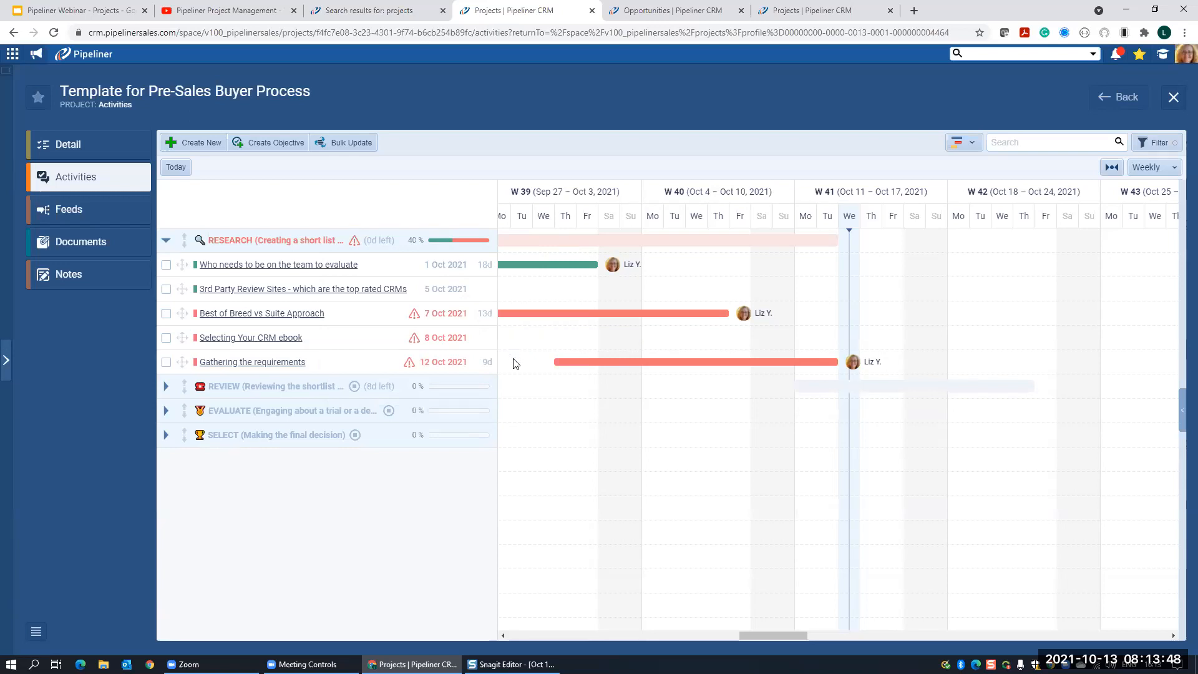
pyautogui.click(166, 388)
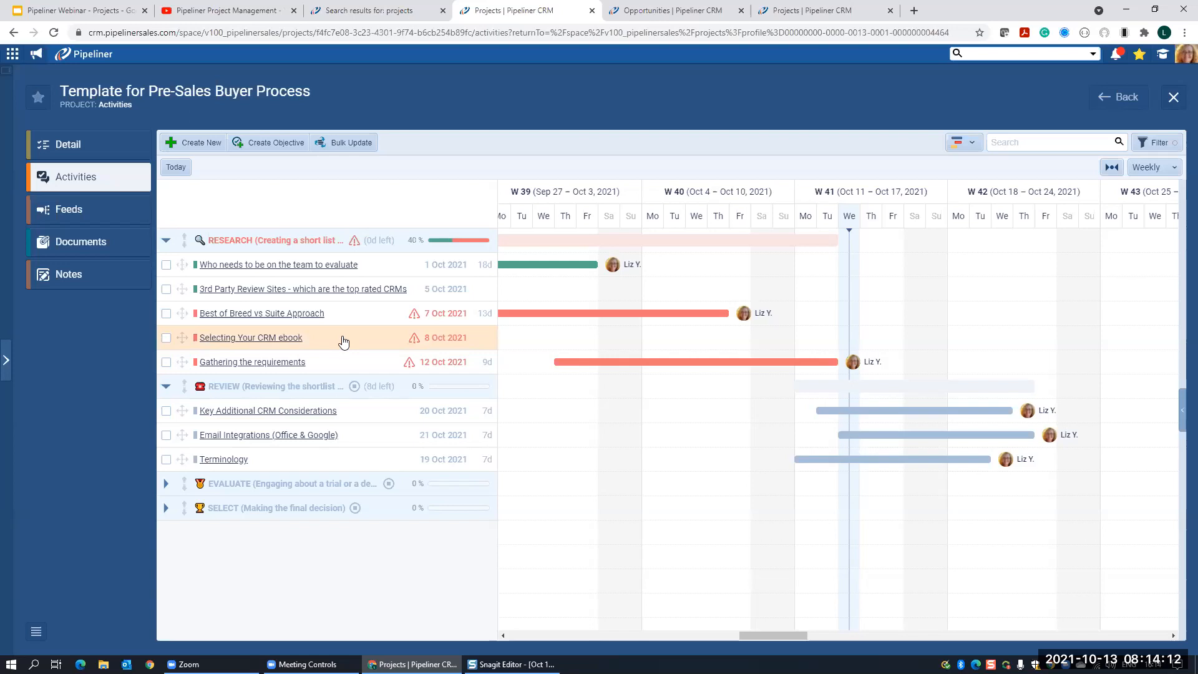
# - Review the description and URL fields of the "3rd Party Review Sites - which are the top rated CRMs" activity and close it
pyautogui.click(299, 289)
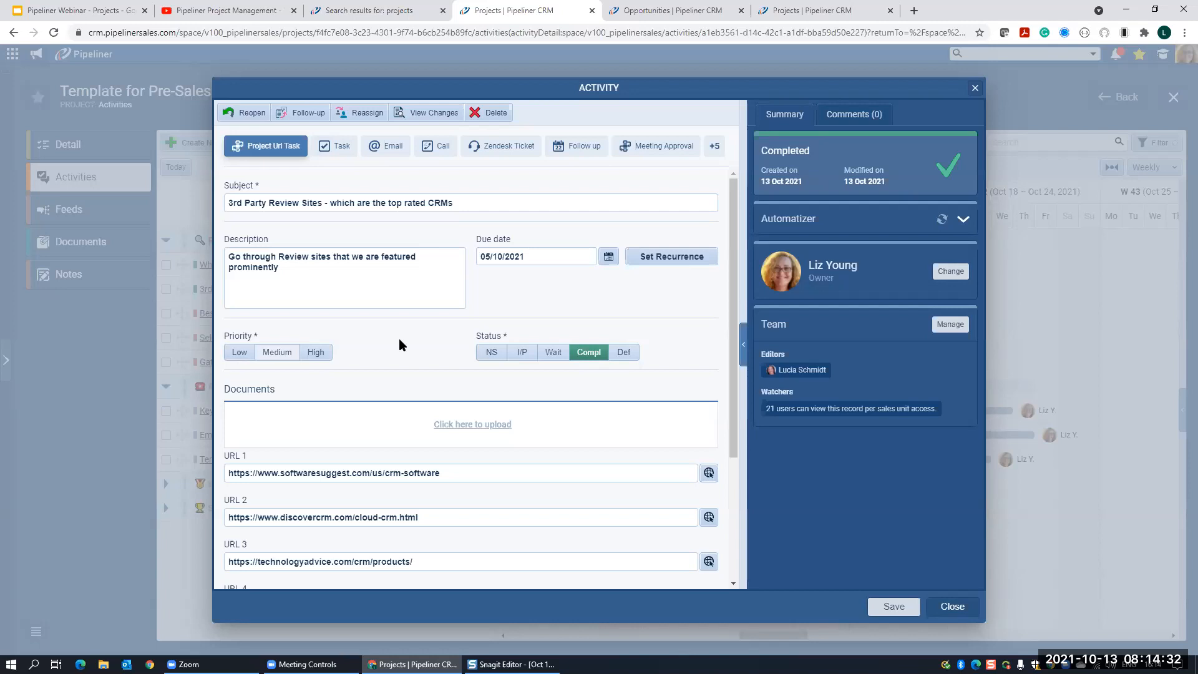
pyautogui.scroll(-3, 399, 338)
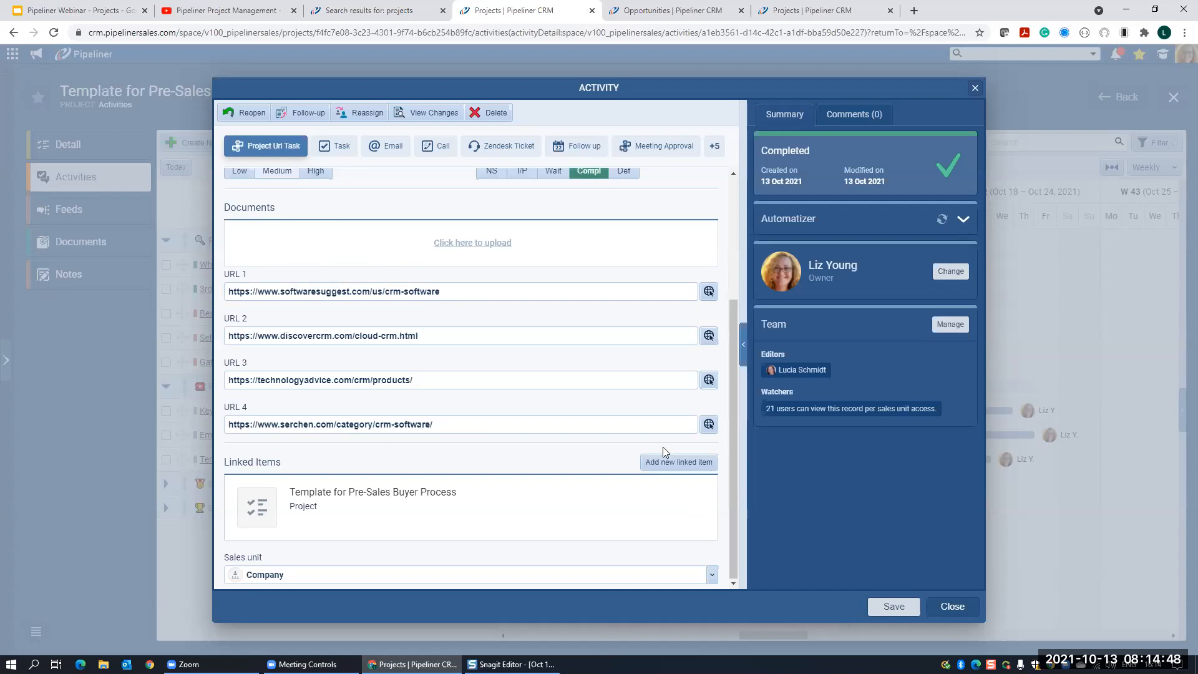
pyautogui.click(953, 607)
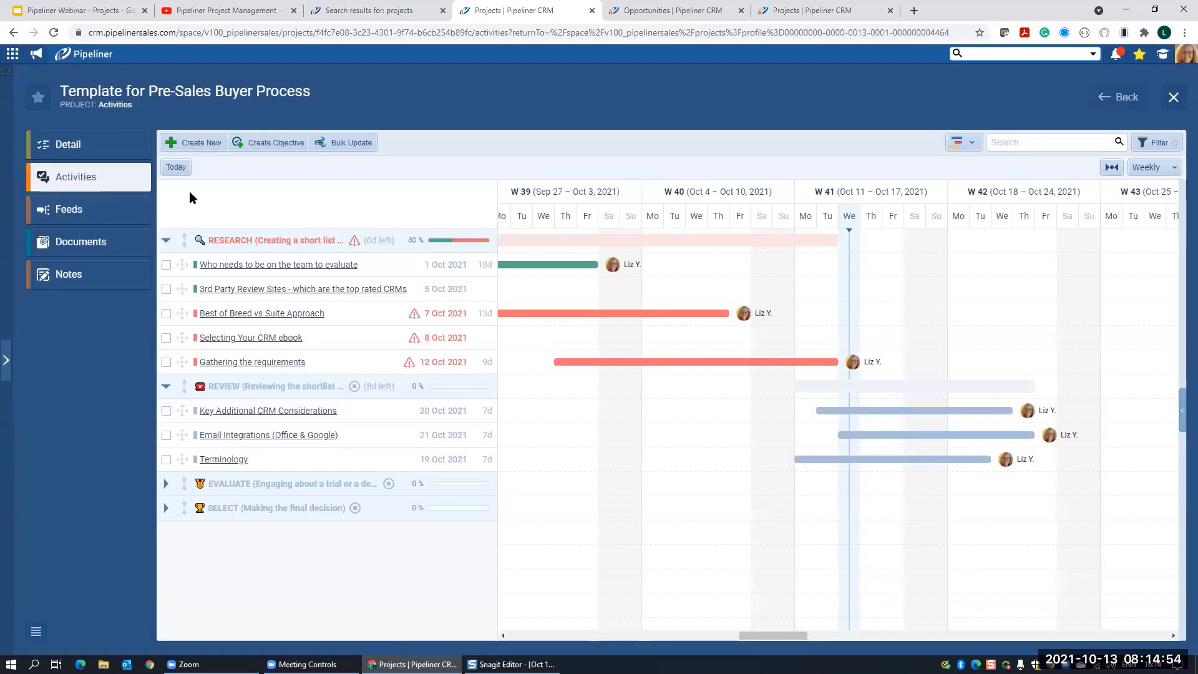
# - Check the project's detail information and return to its activities timeline
pyautogui.click(67, 145)
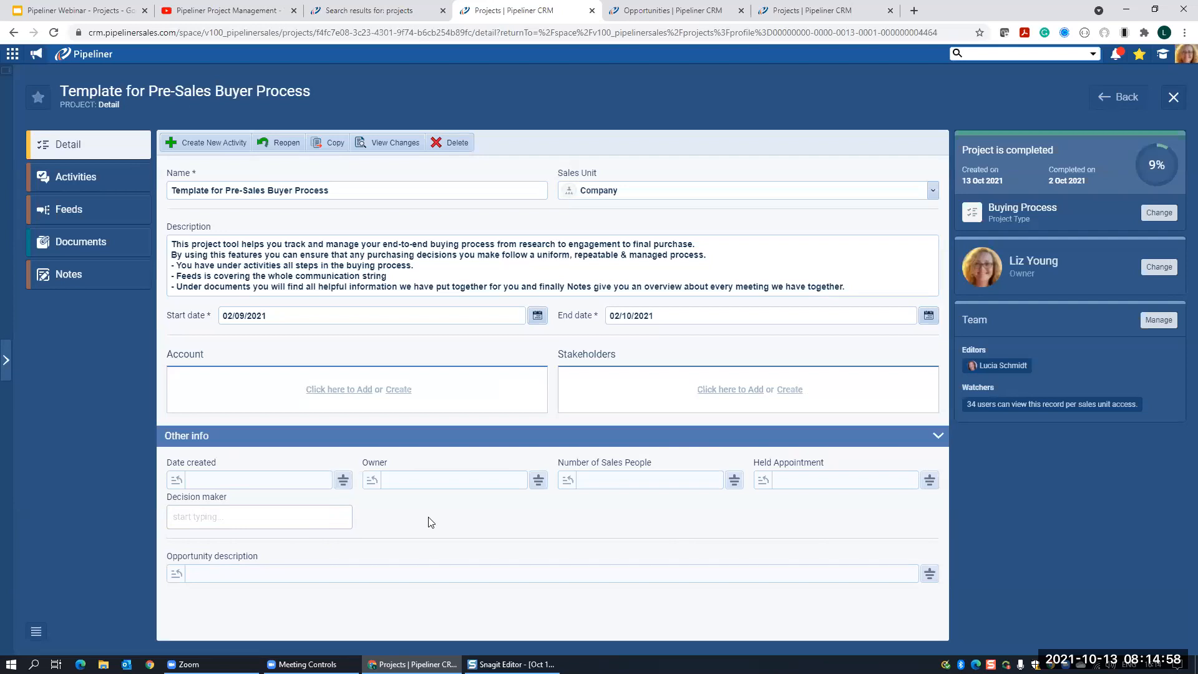
pyautogui.click(74, 179)
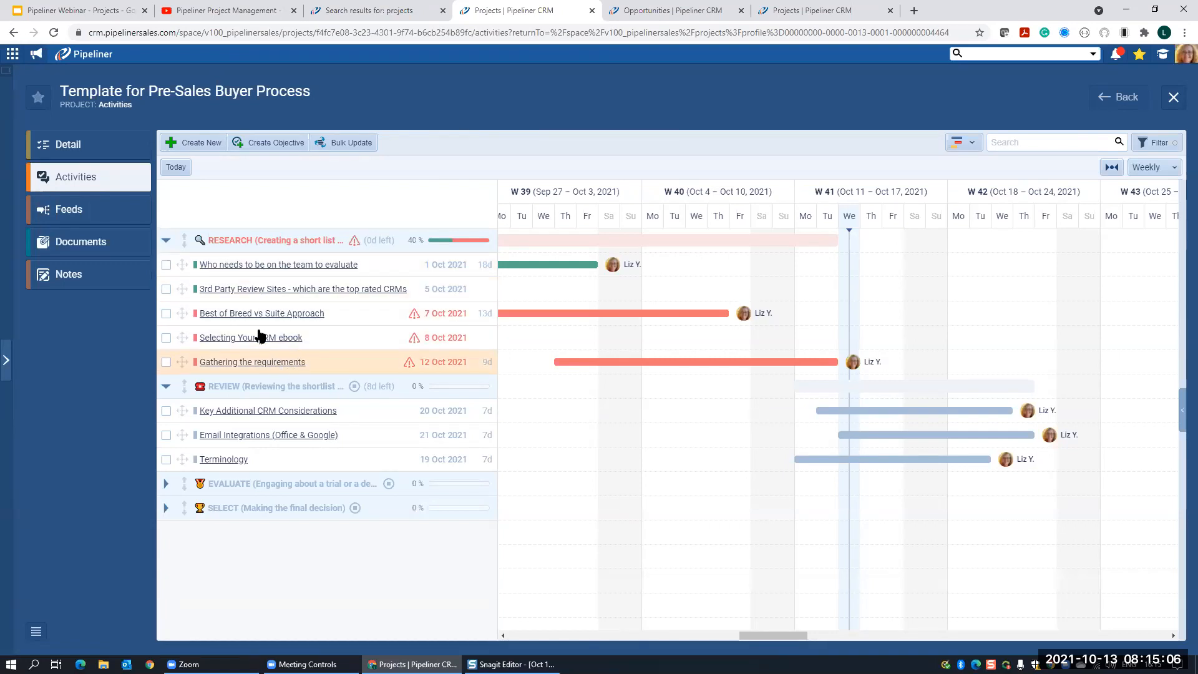
pyautogui.moveTo(260, 235)
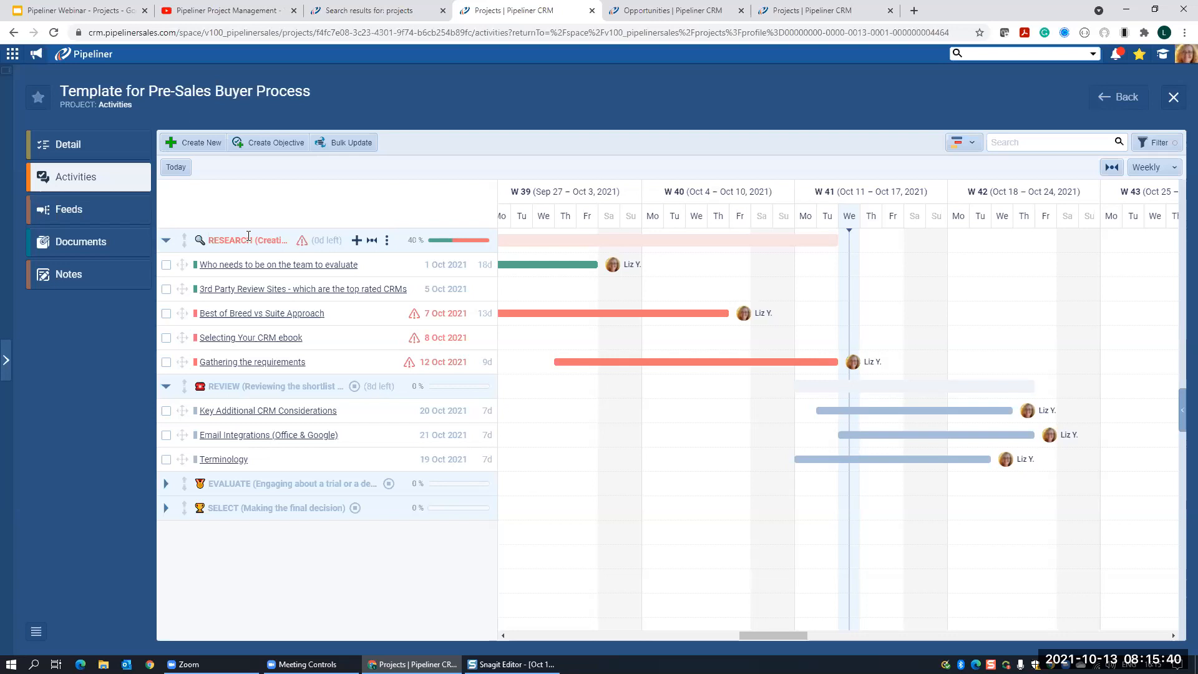
# - Look through the suggested accounts for the project's Account field without selecting one
pyautogui.click(109, 152)
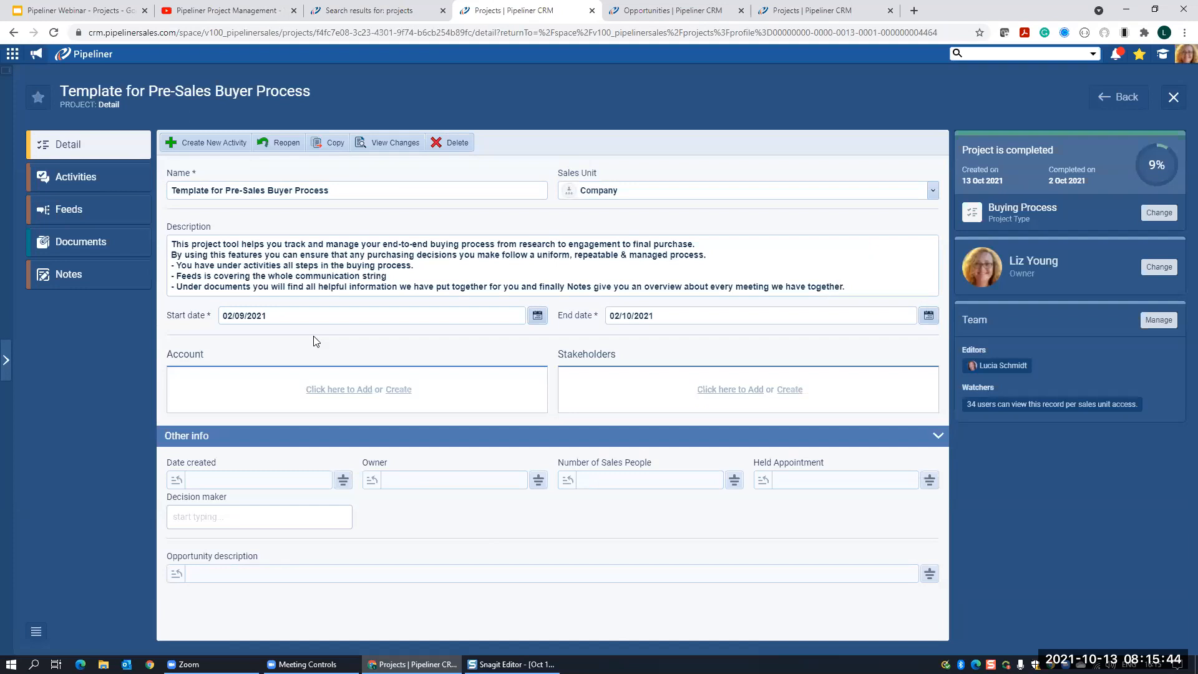
pyautogui.click(336, 395)
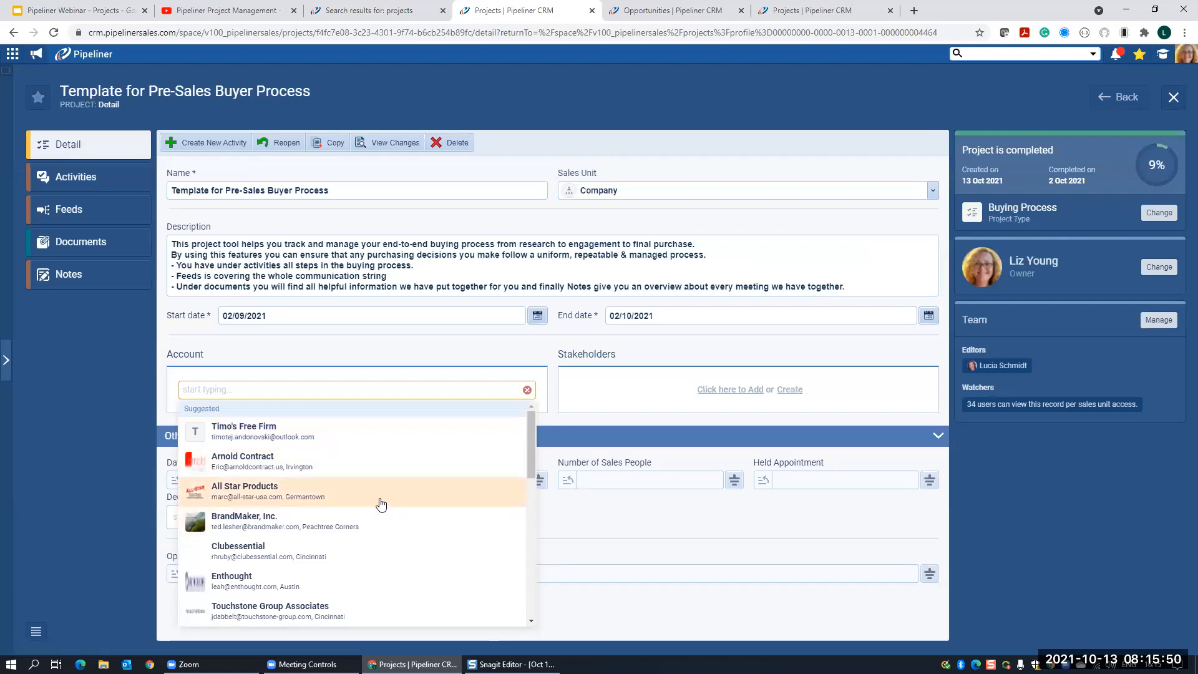
pyautogui.scroll(-1, 383, 500)
pyautogui.click(145, 327)
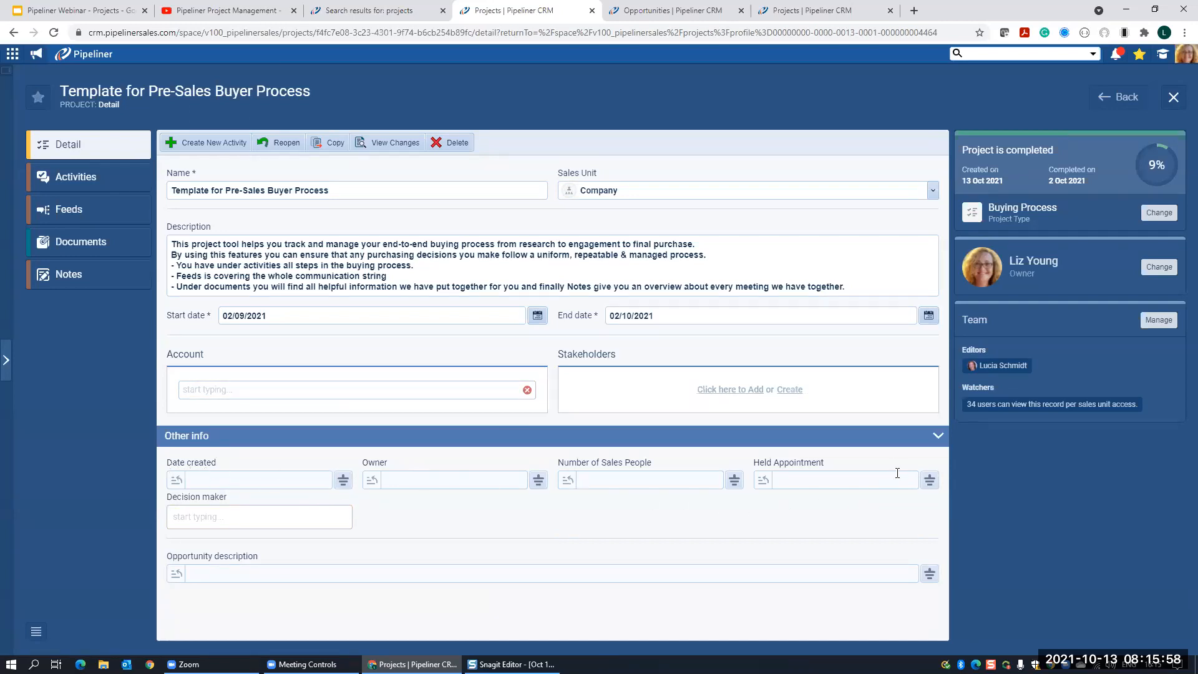
pyautogui.click(290, 399)
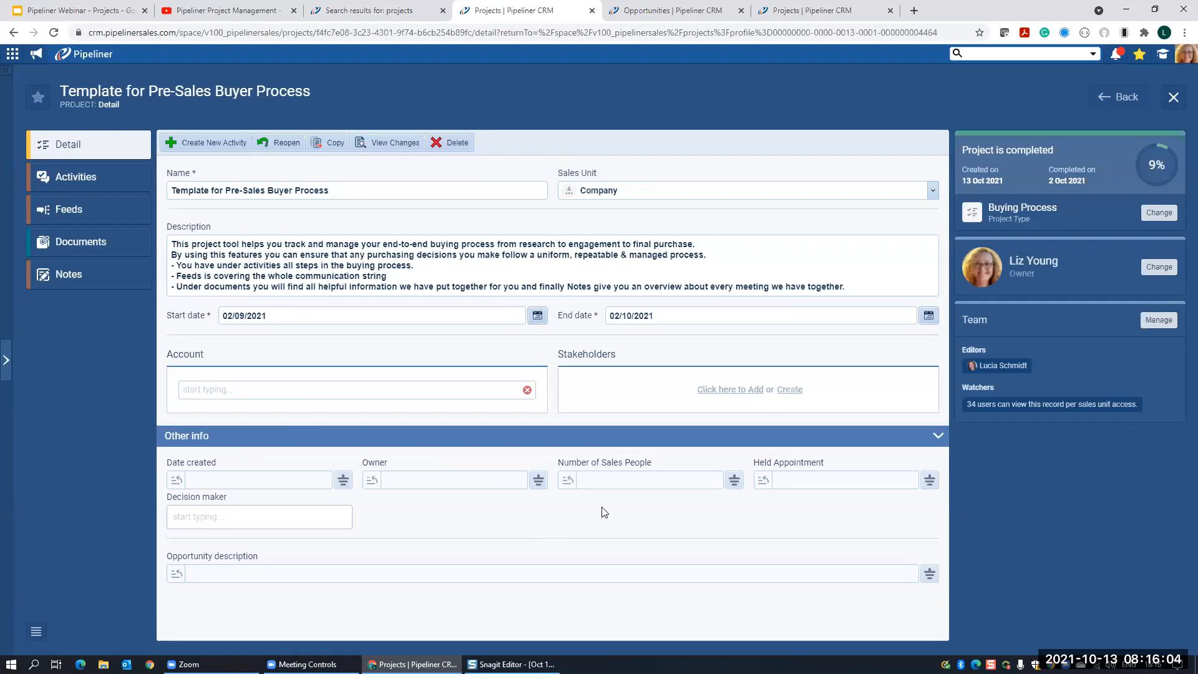
# - Close the project, reopen it from the project list, and view its feeds before closing it again
pyautogui.click(1174, 100)
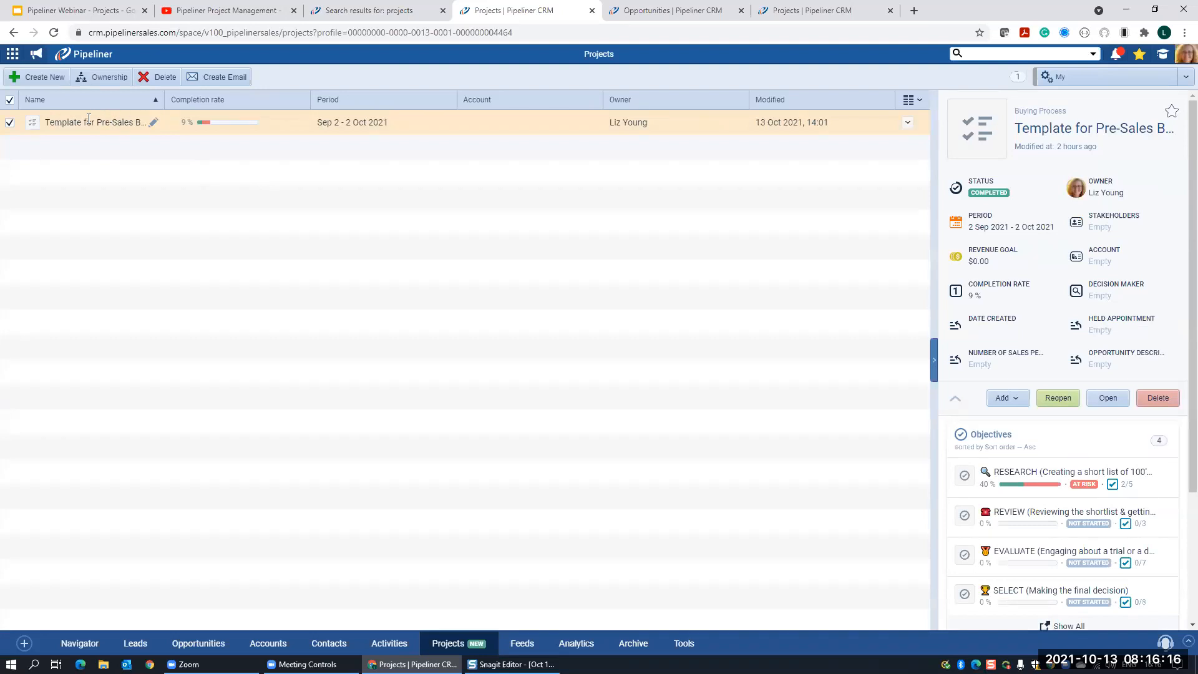
pyautogui.click(1108, 400)
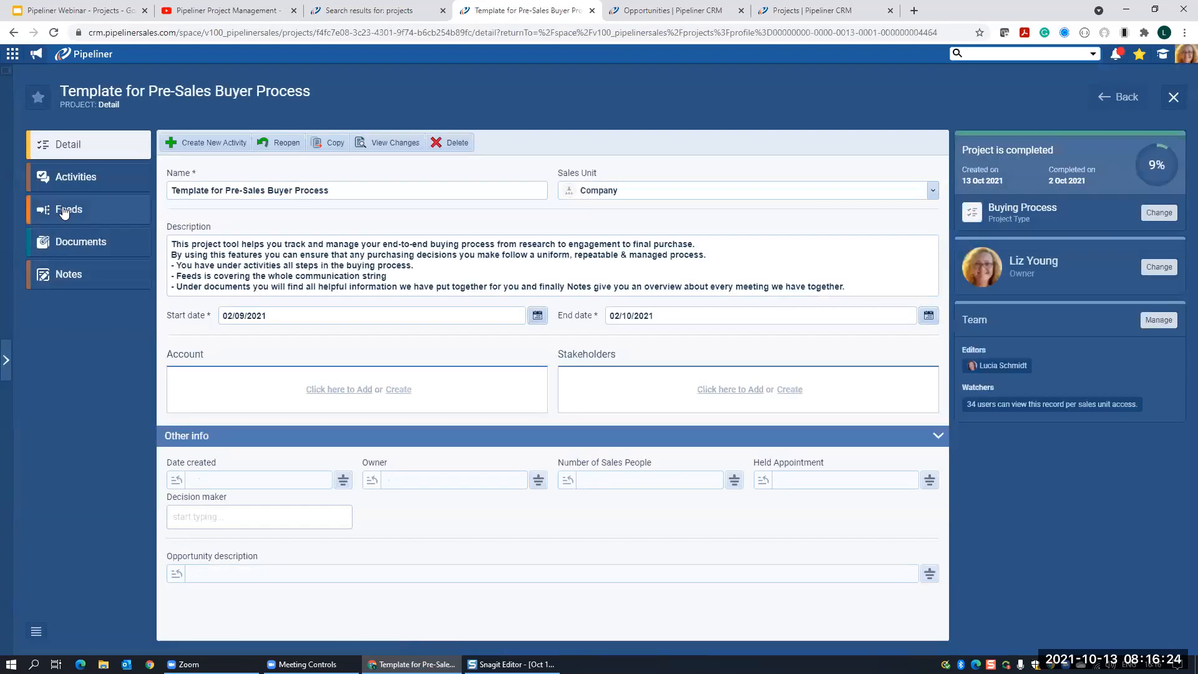
pyautogui.click(64, 211)
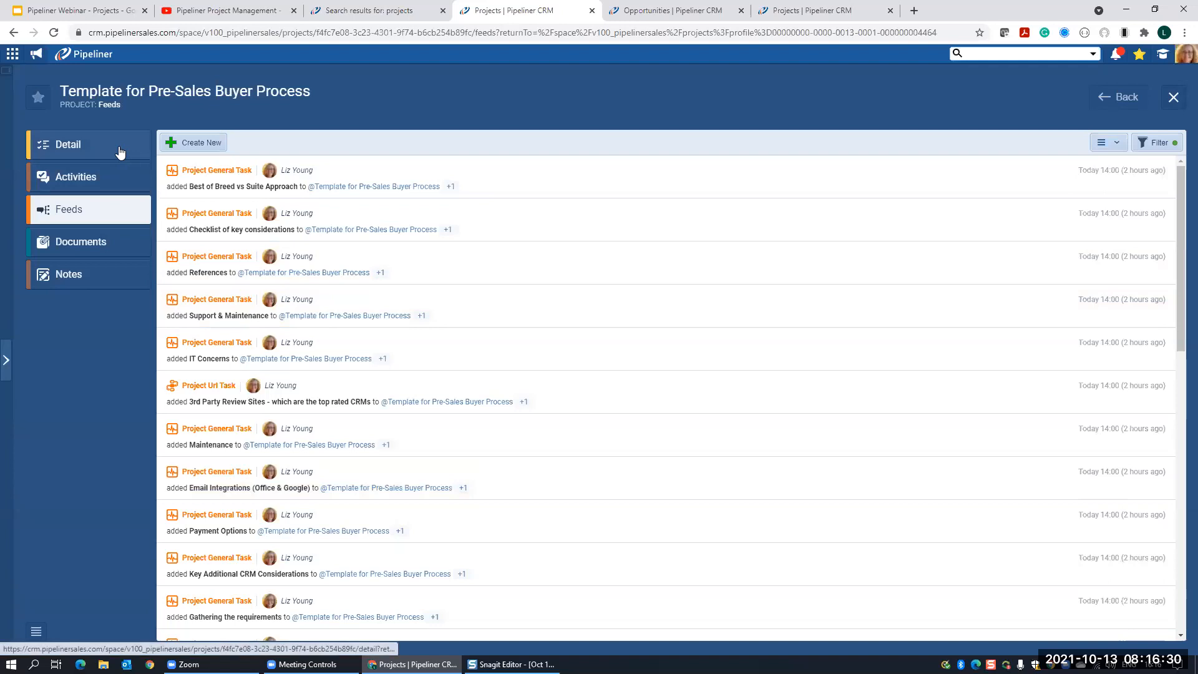
pyautogui.click(1174, 100)
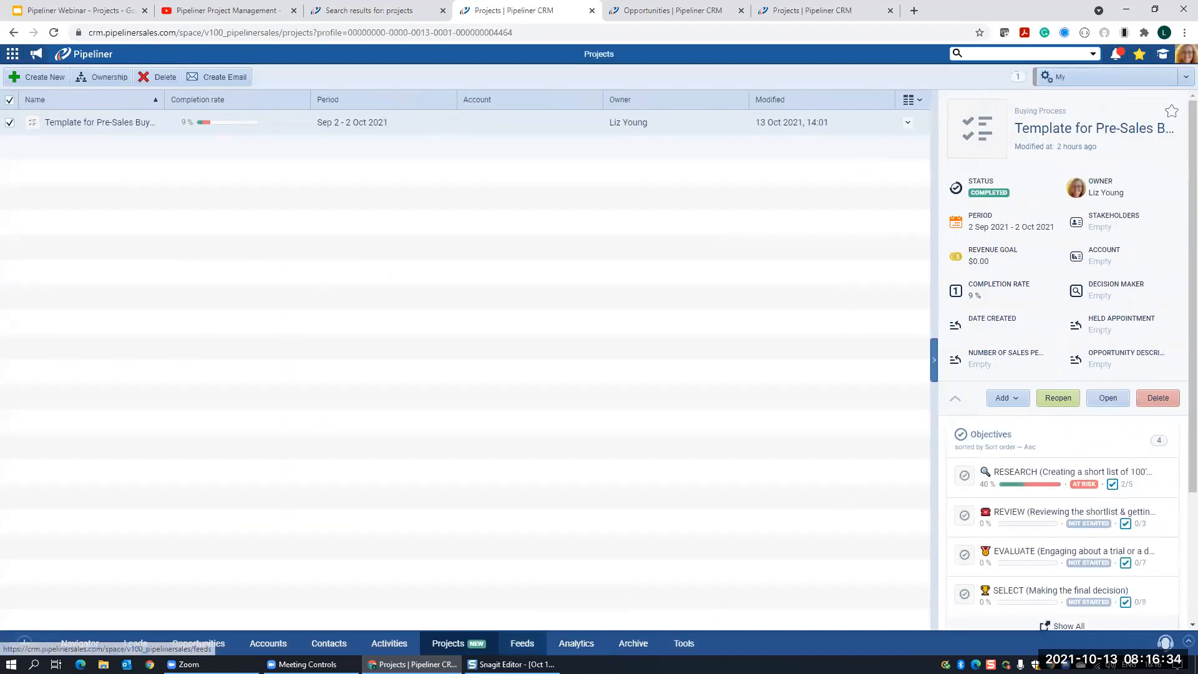
# - Open the "RE: test mass email" message in the general Feeds and view the record types that can be linked to it
pyautogui.click(522, 644)
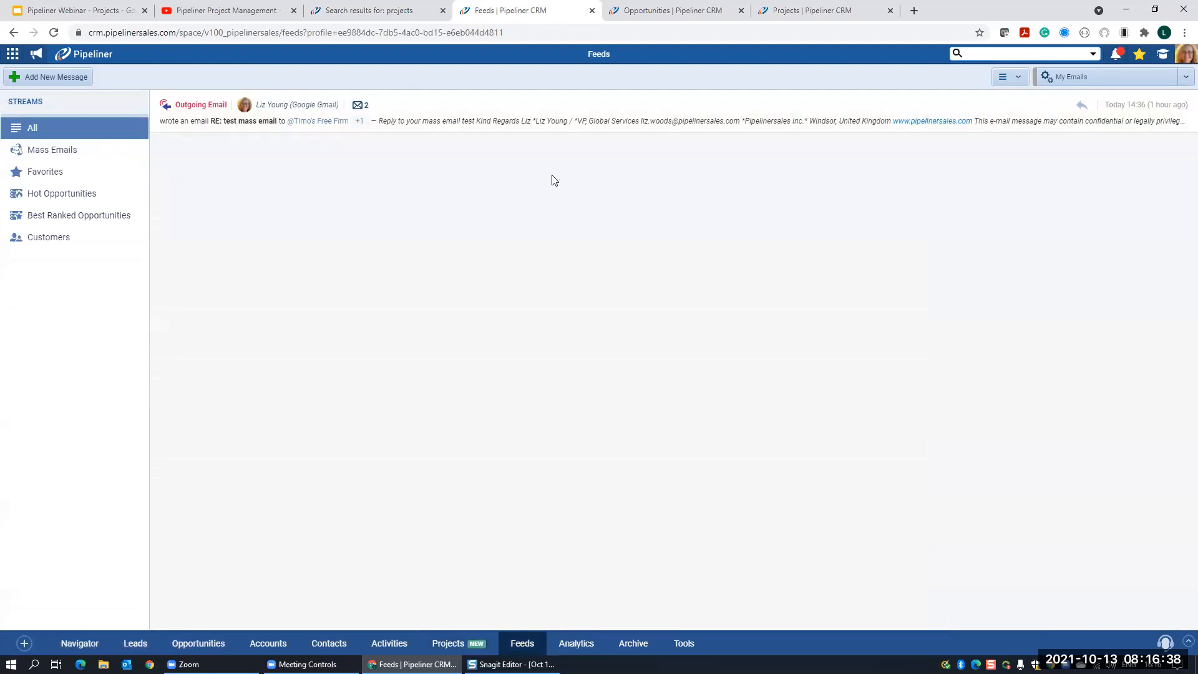
pyautogui.click(465, 109)
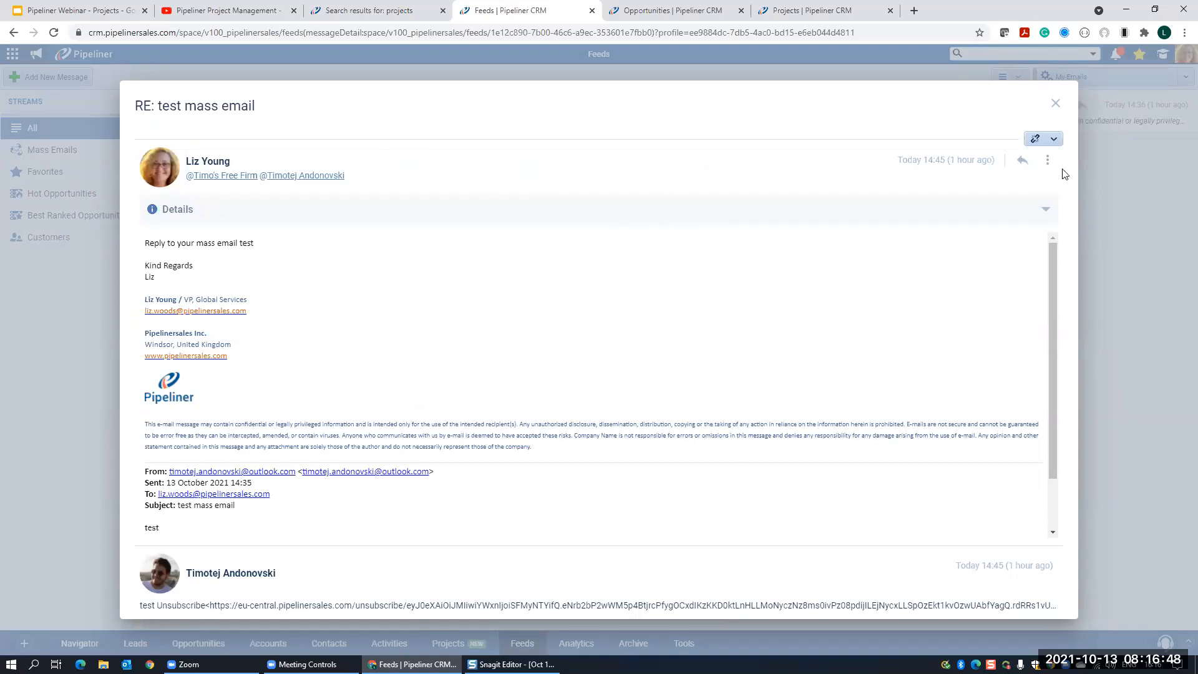
pyautogui.click(1044, 143)
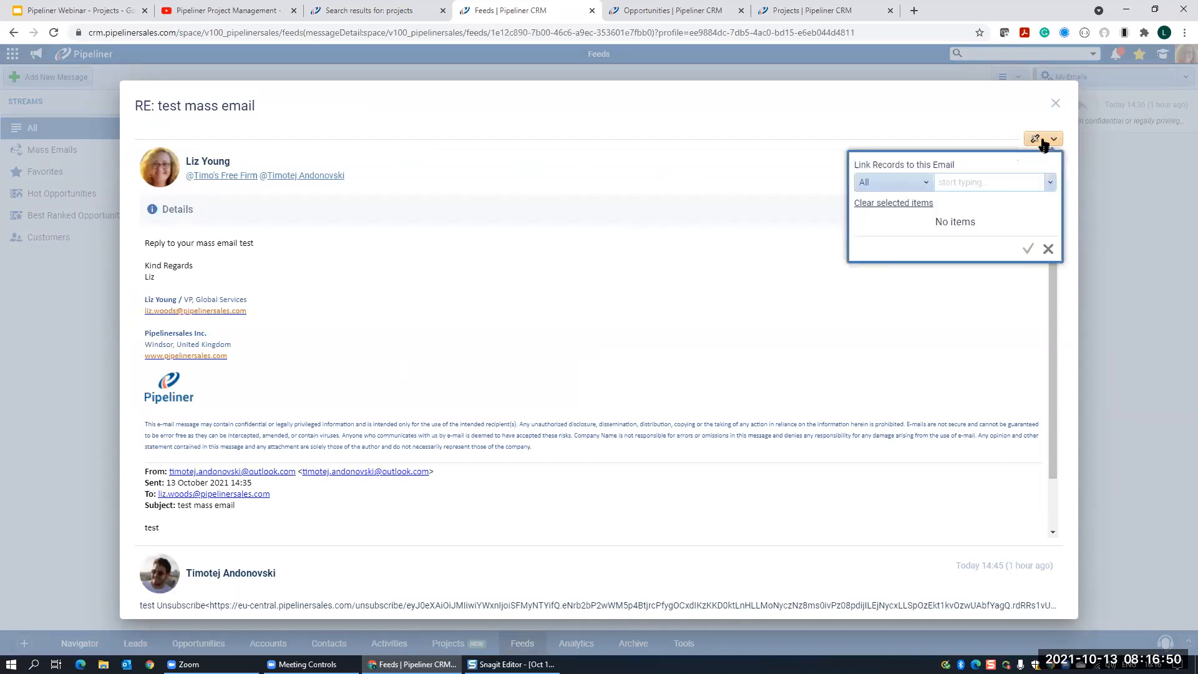
pyautogui.click(927, 184)
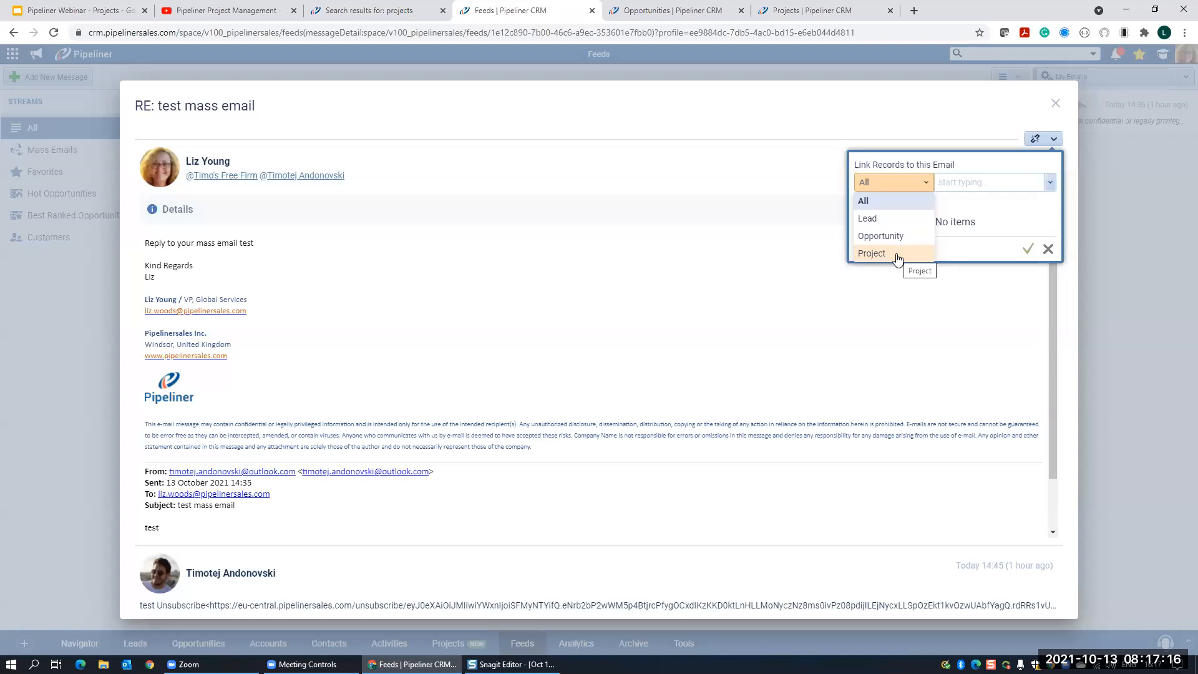
pyautogui.click(747, 134)
pyautogui.click(1055, 103)
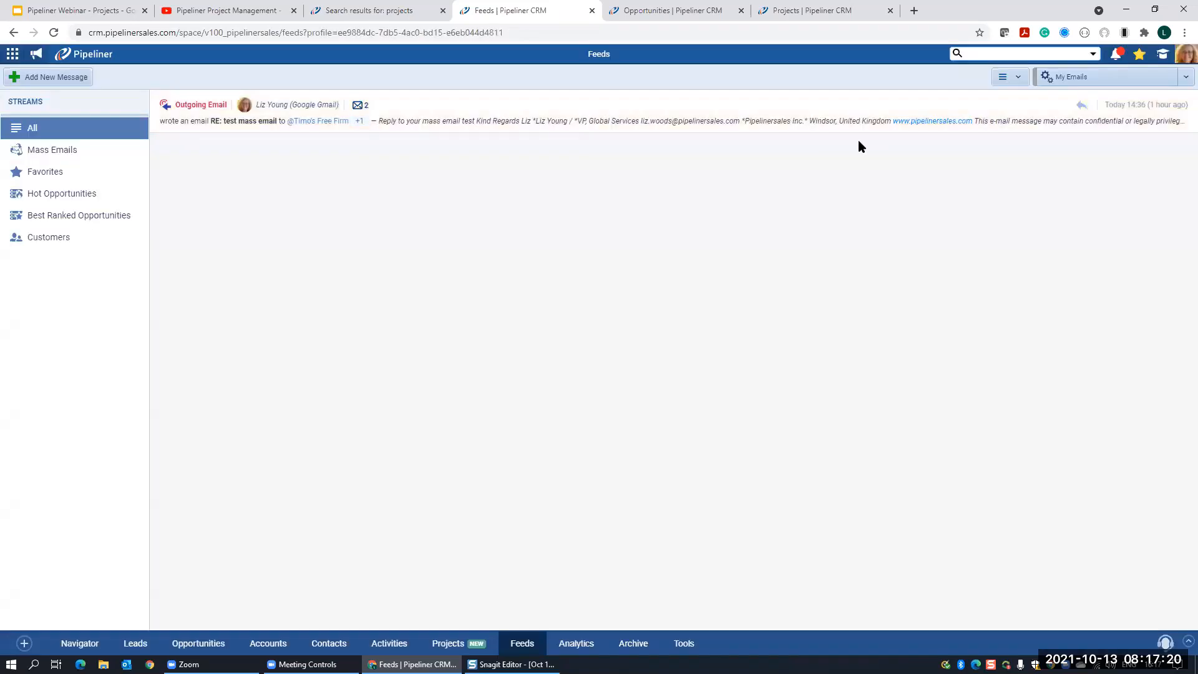
# - Go to Projects in the support webinar space and view the blank form for a new Default Project, closing it unsaved
pyautogui.click(656, 8)
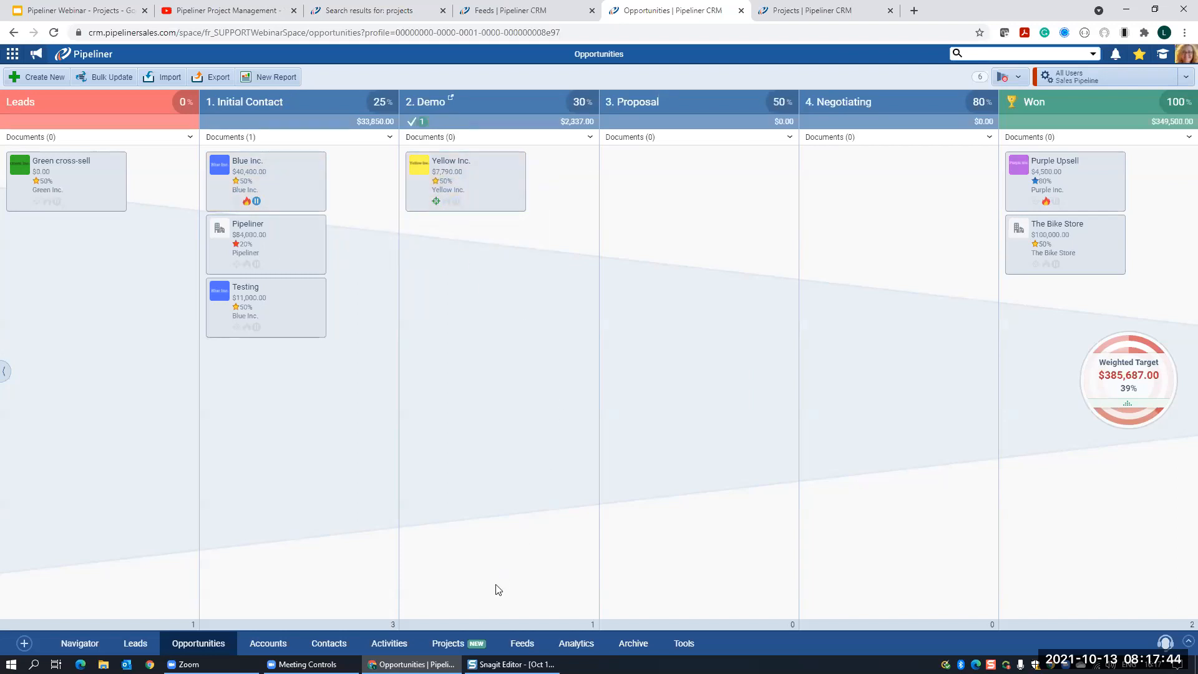
pyautogui.click(459, 644)
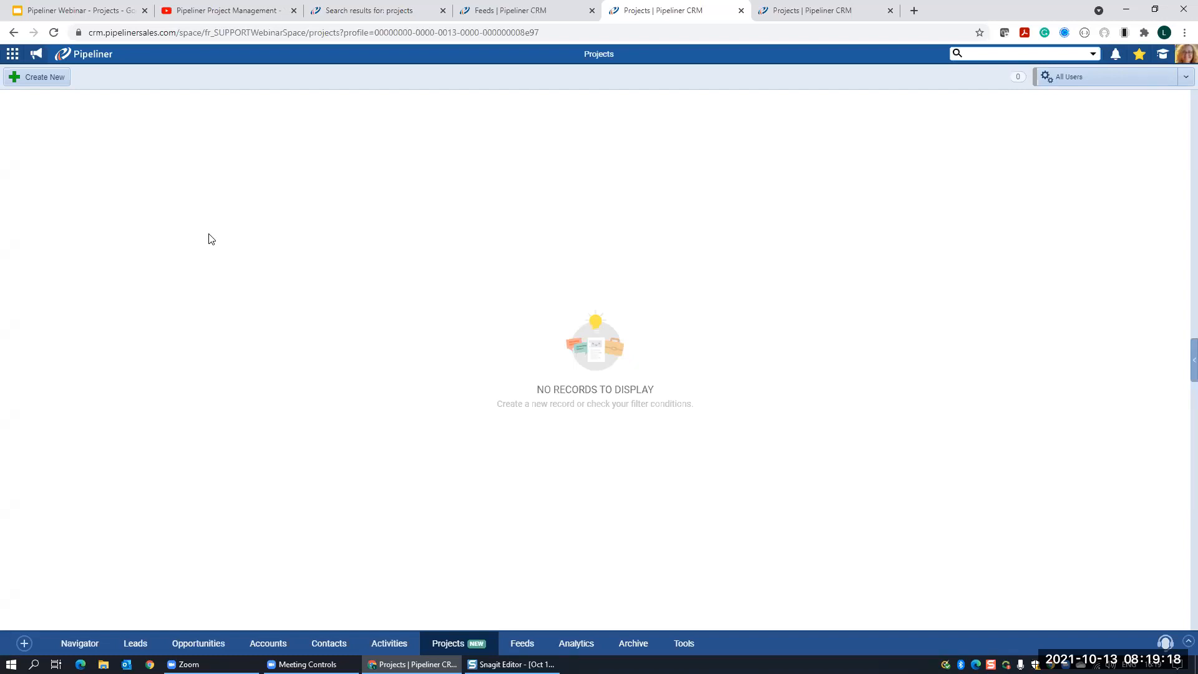
pyautogui.click(37, 80)
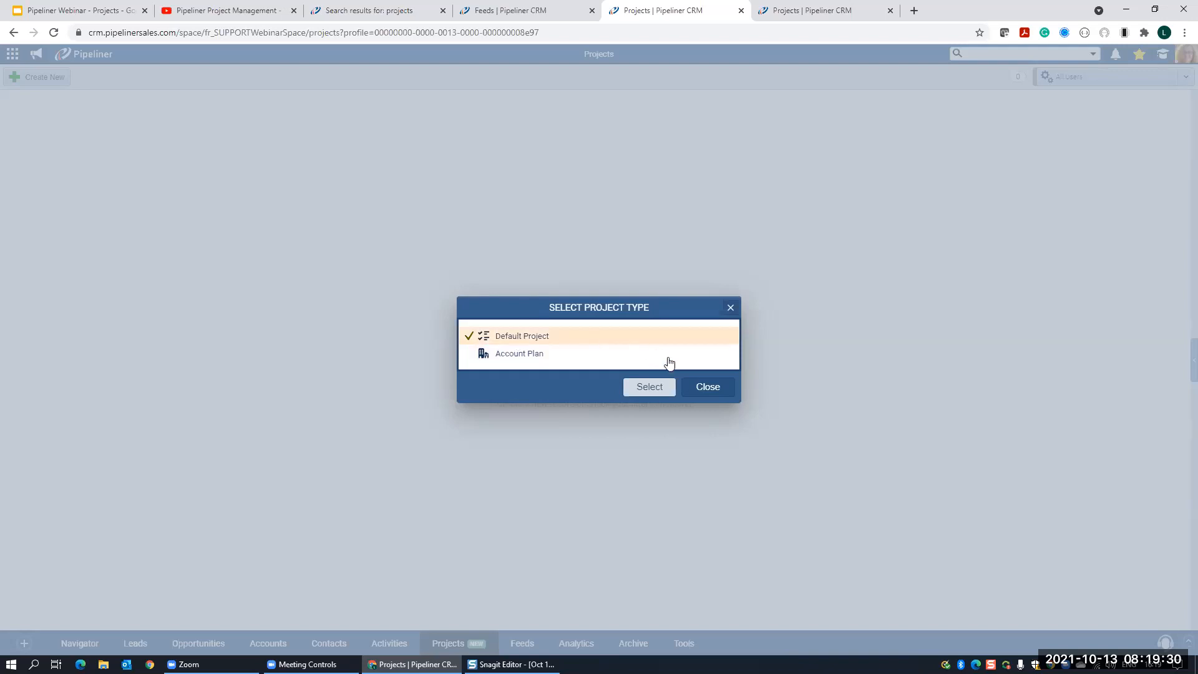
pyautogui.click(644, 387)
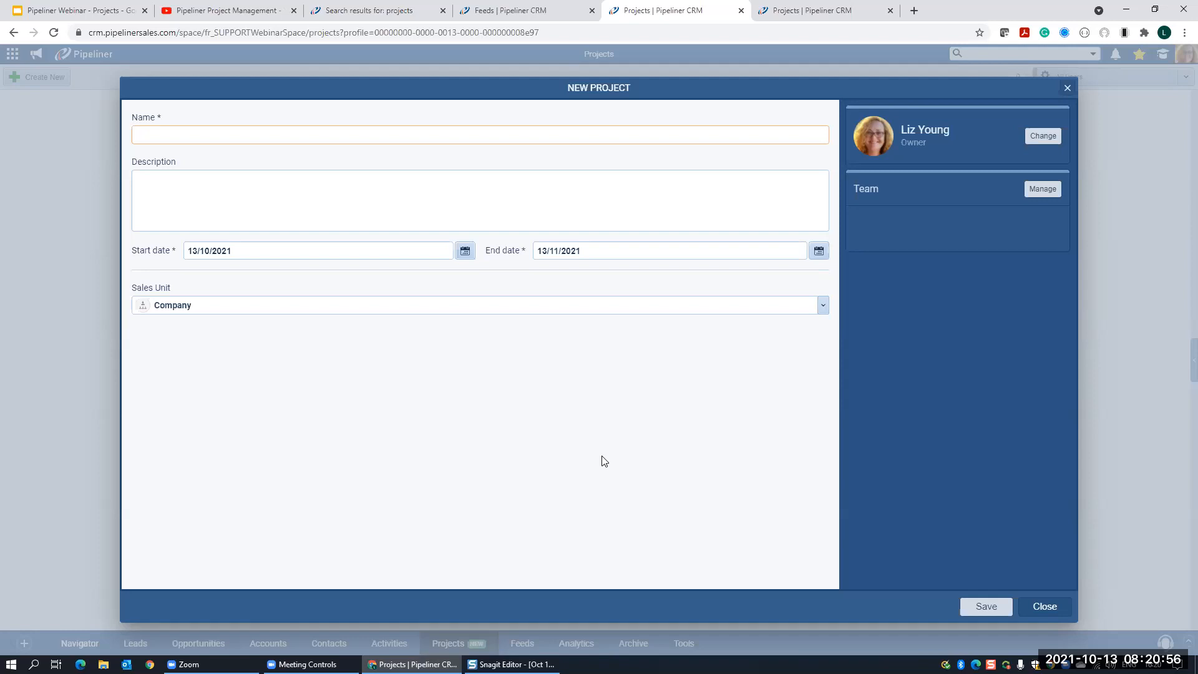
pyautogui.click(1044, 606)
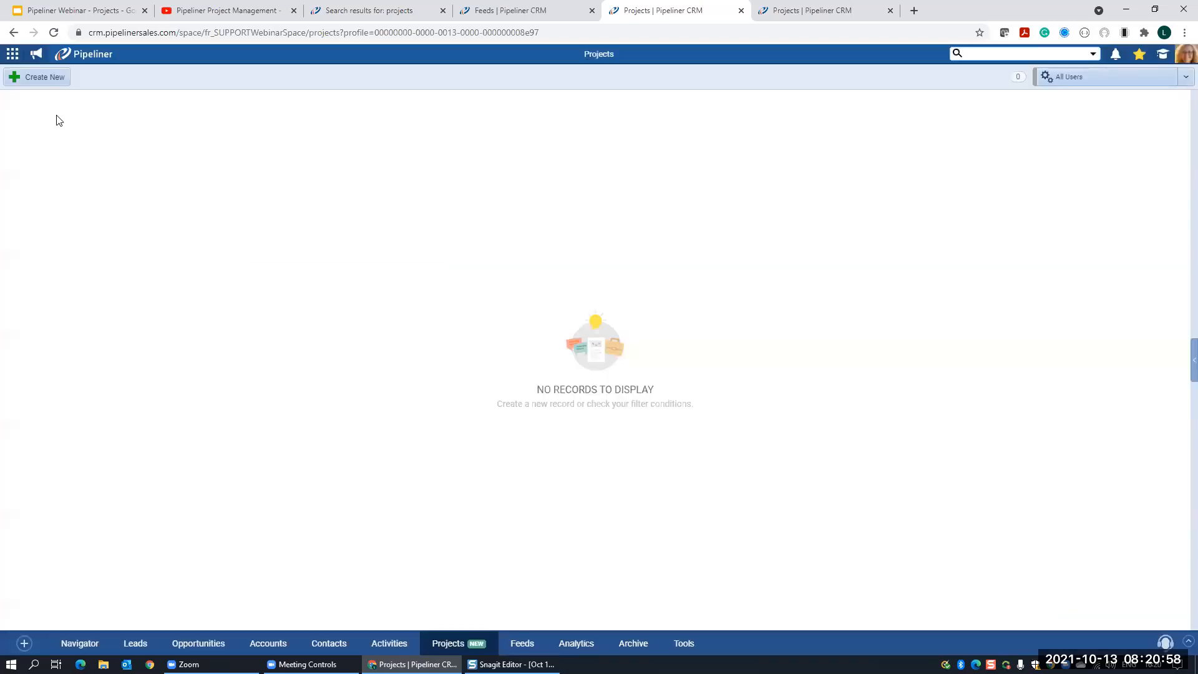
# - Open the Projects forms under Fields & Forms in the space's Administration
pyautogui.click(13, 55)
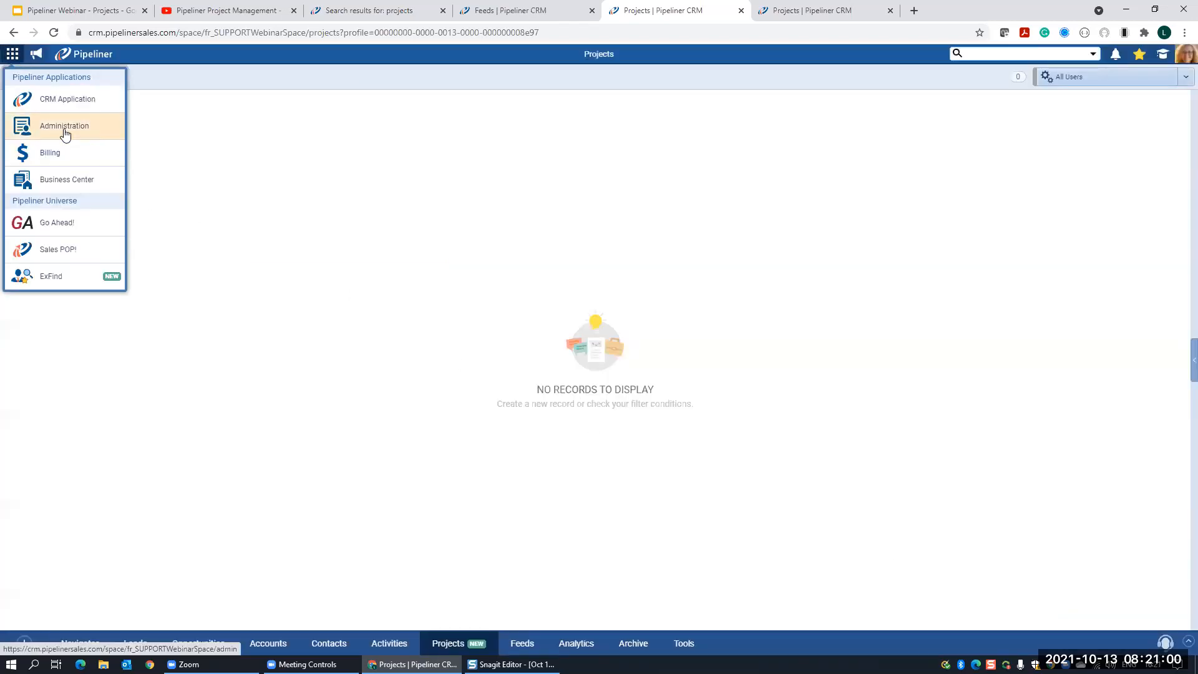
pyautogui.click(38, 128)
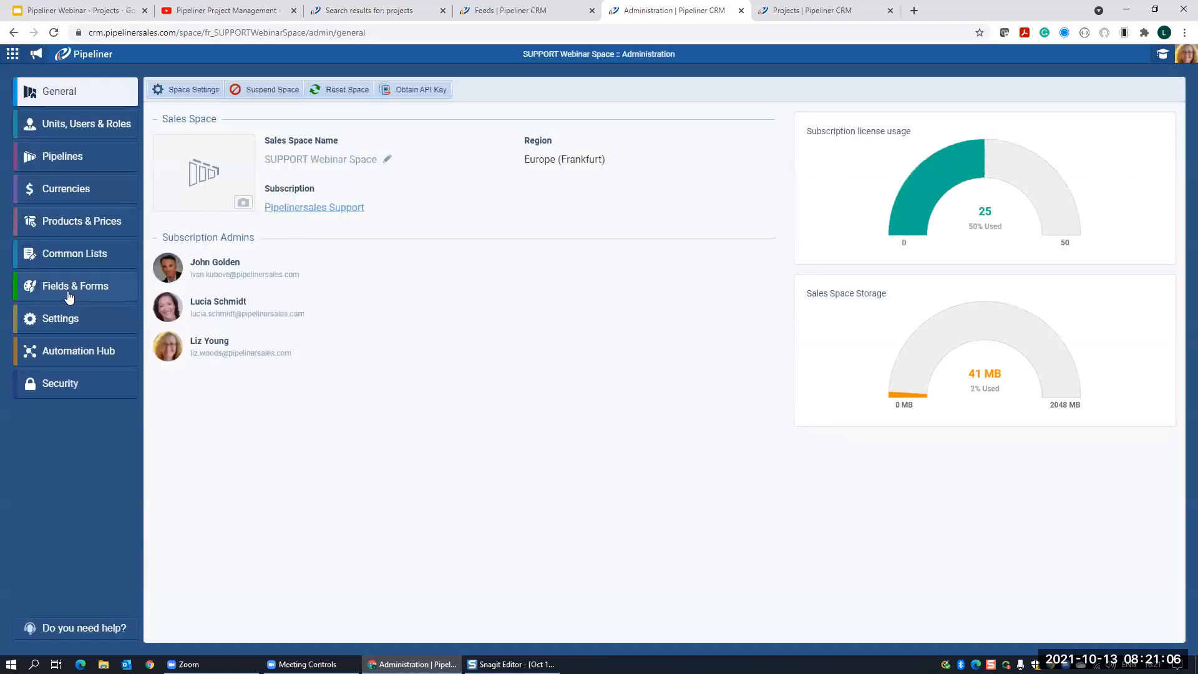
pyautogui.click(68, 288)
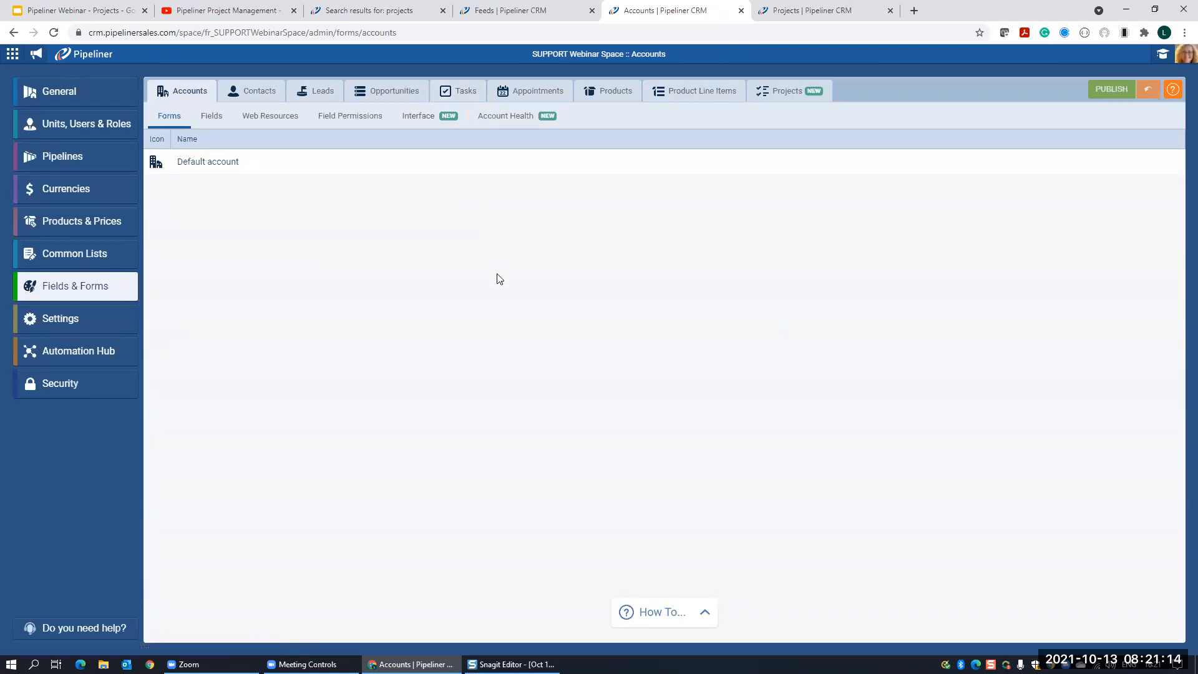
pyautogui.click(785, 94)
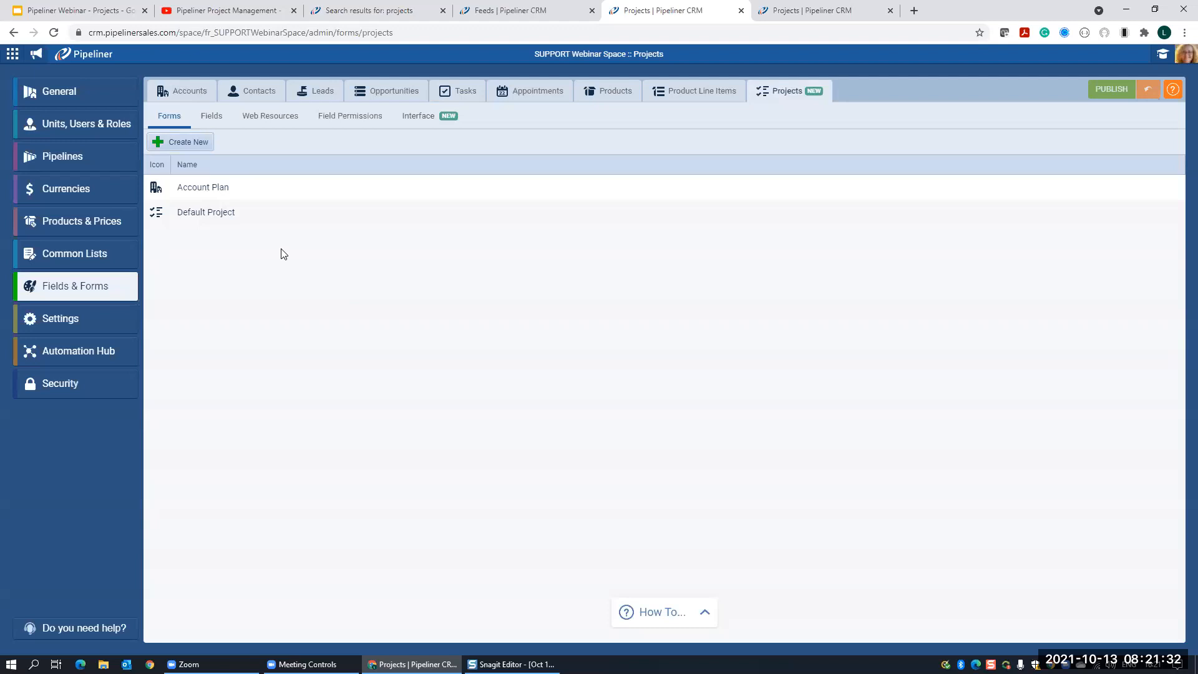
# - Open the Default Project form for editing and insert a two-column row of equal widths between Period and Sales Unit
pyautogui.click(253, 211)
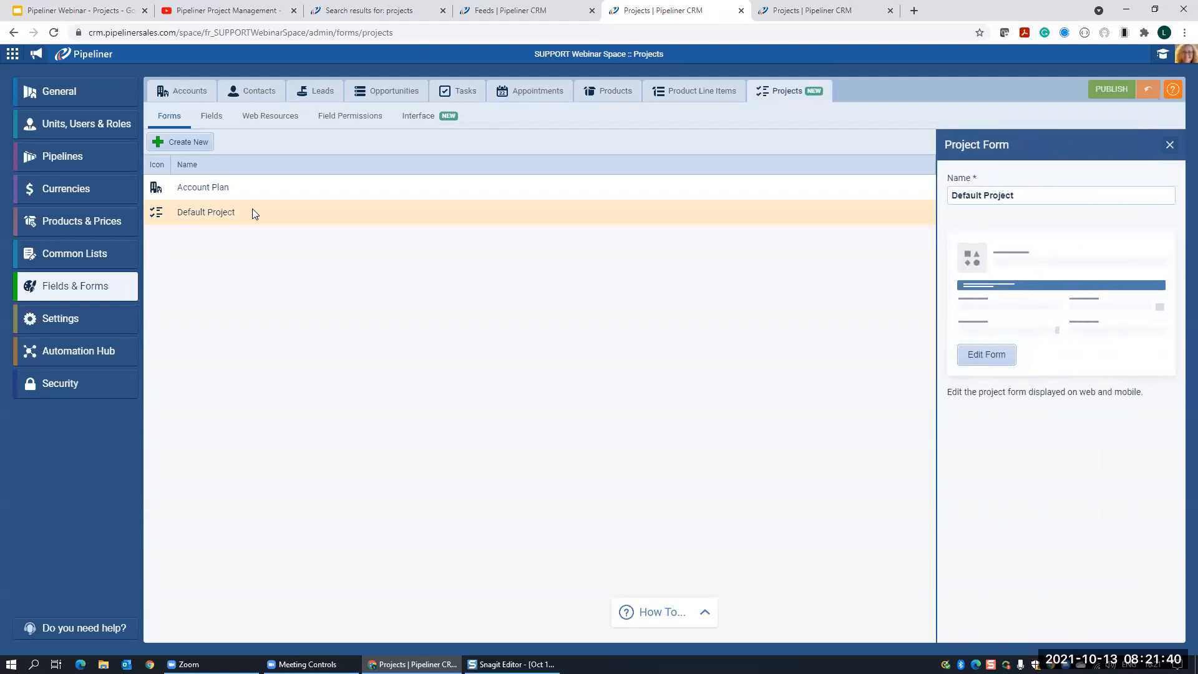
pyautogui.click(983, 359)
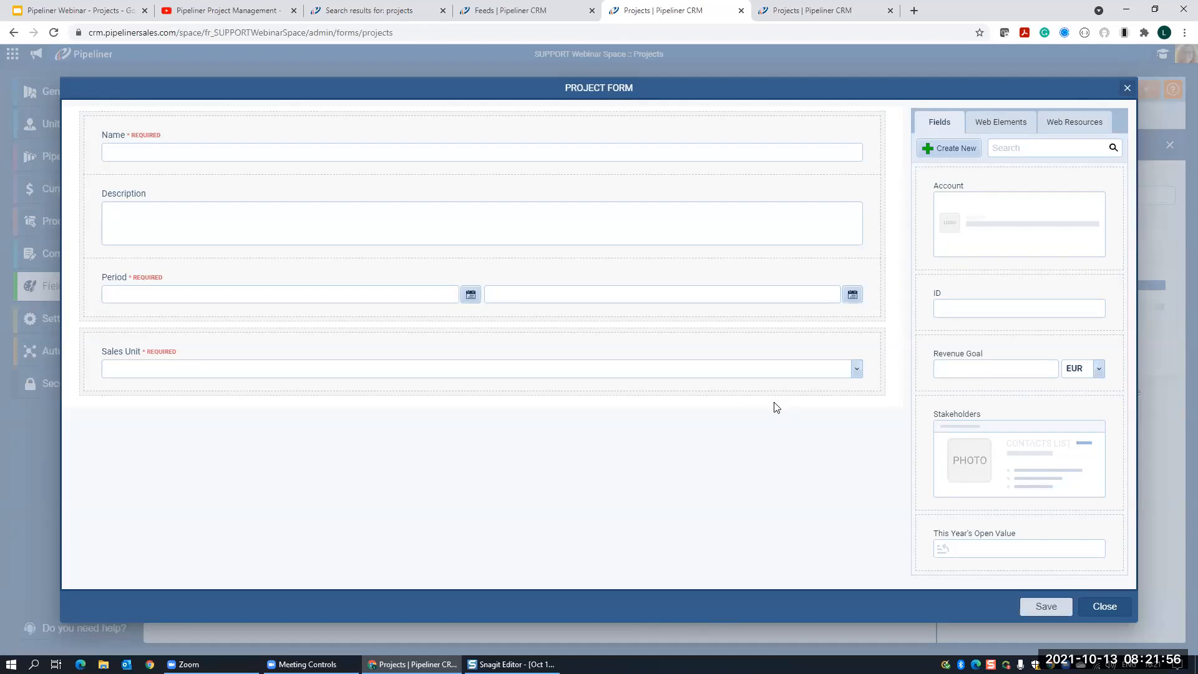
pyautogui.click(1000, 125)
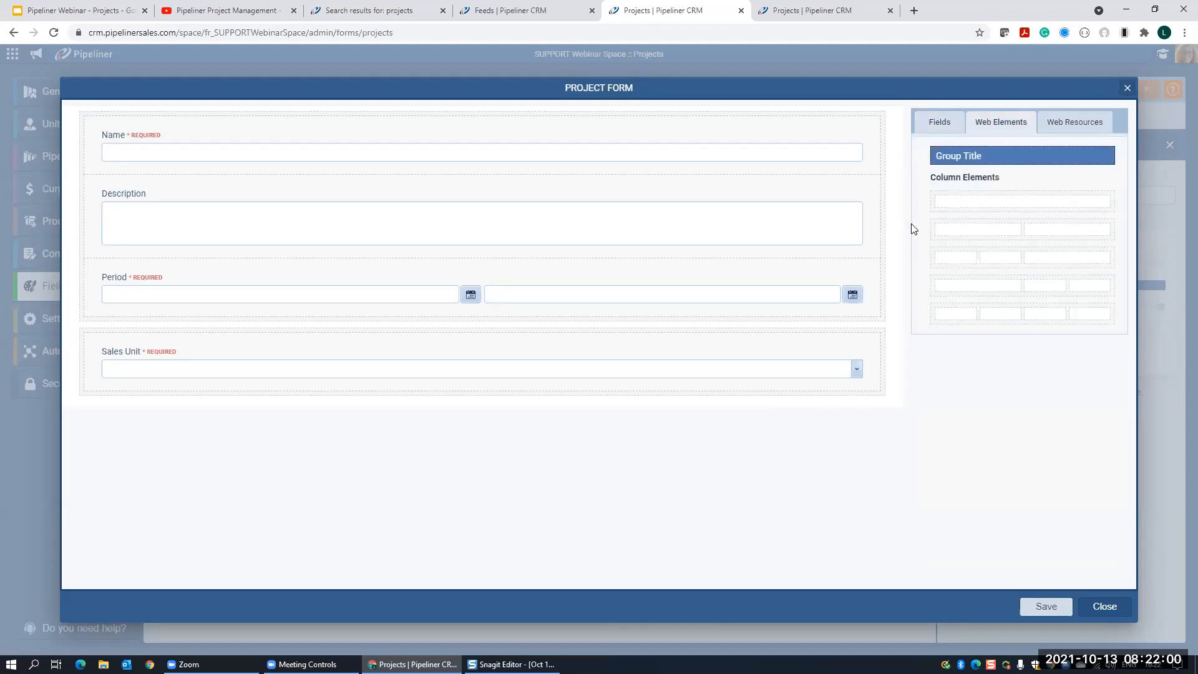
pyautogui.moveTo(881, 247); pyautogui.dragTo(463, 315)
# - Place the Account and Stakeholders fields side by side in the new two-column row, saving their default field settings
pyautogui.click(938, 122)
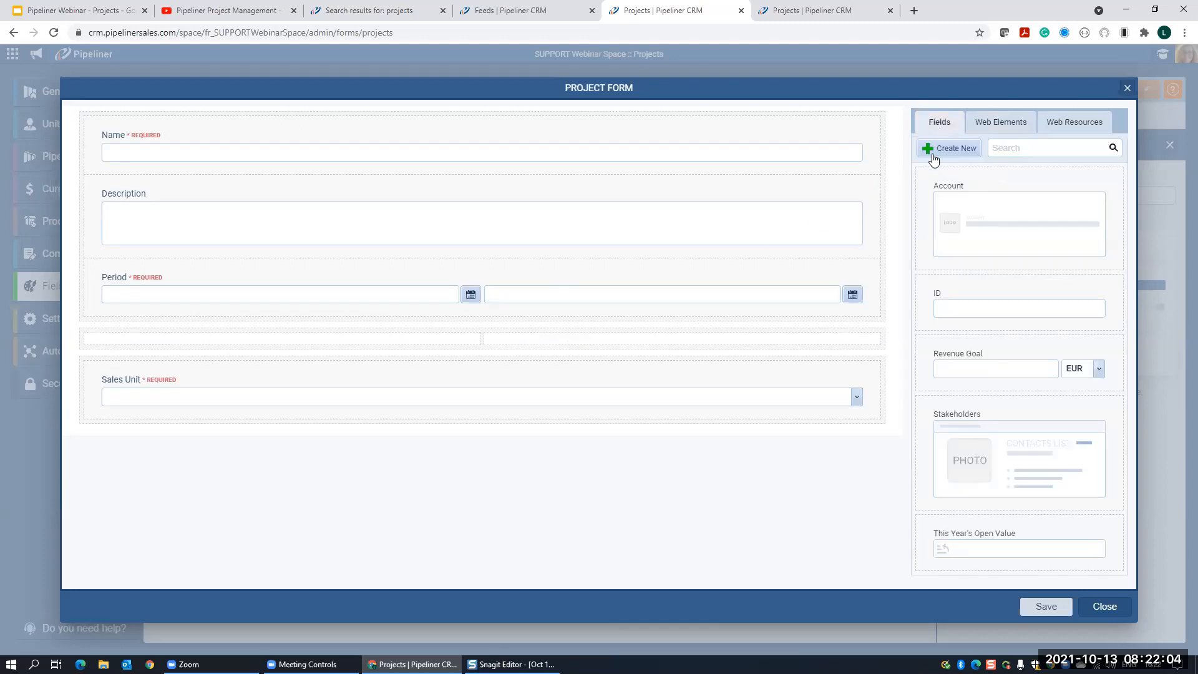
pyautogui.moveTo(975, 221); pyautogui.dragTo(159, 343)
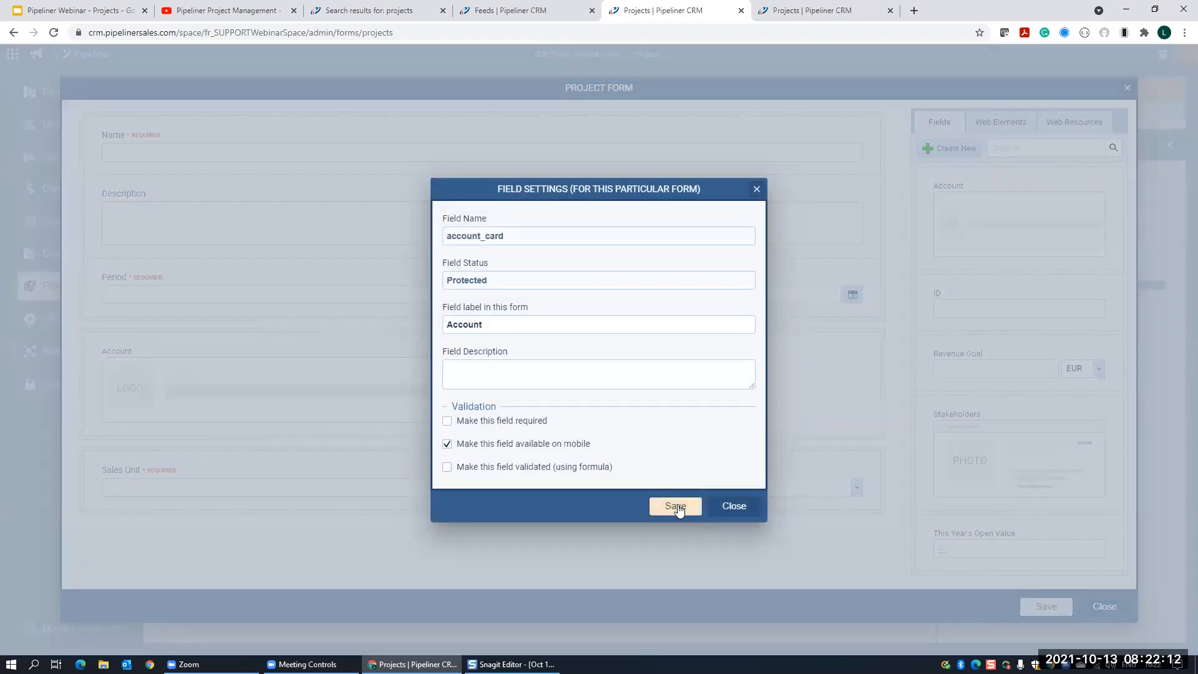
pyautogui.click(675, 506)
pyautogui.moveTo(983, 299); pyautogui.dragTo(559, 347)
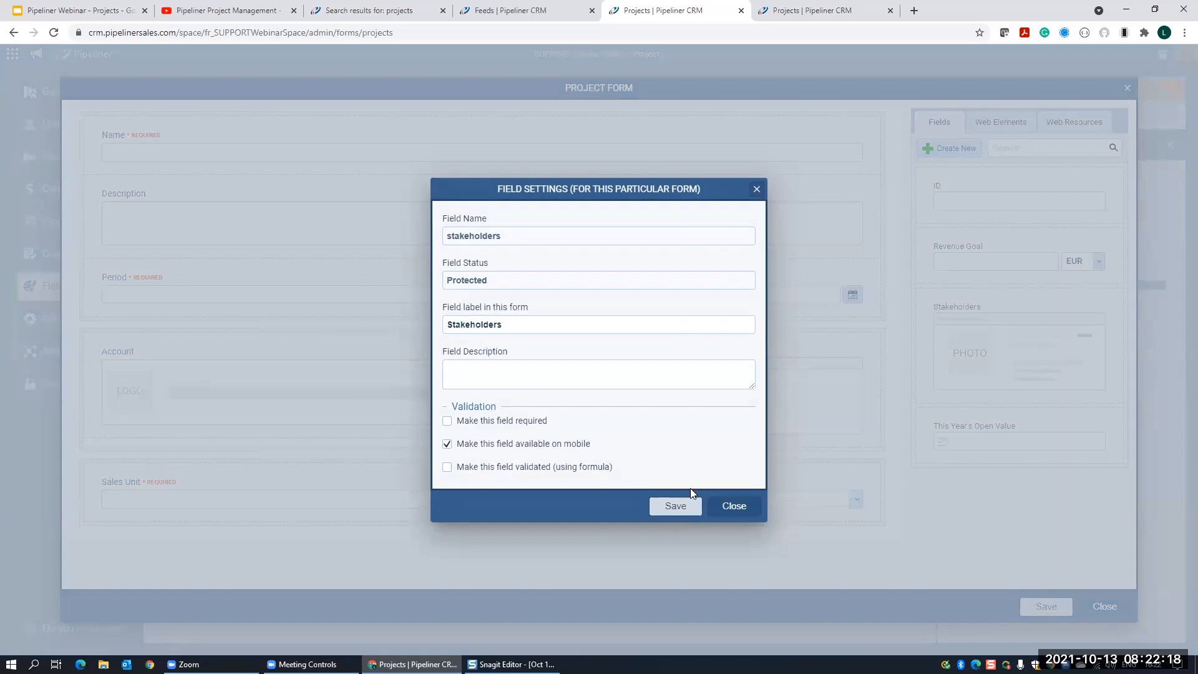
pyautogui.click(667, 505)
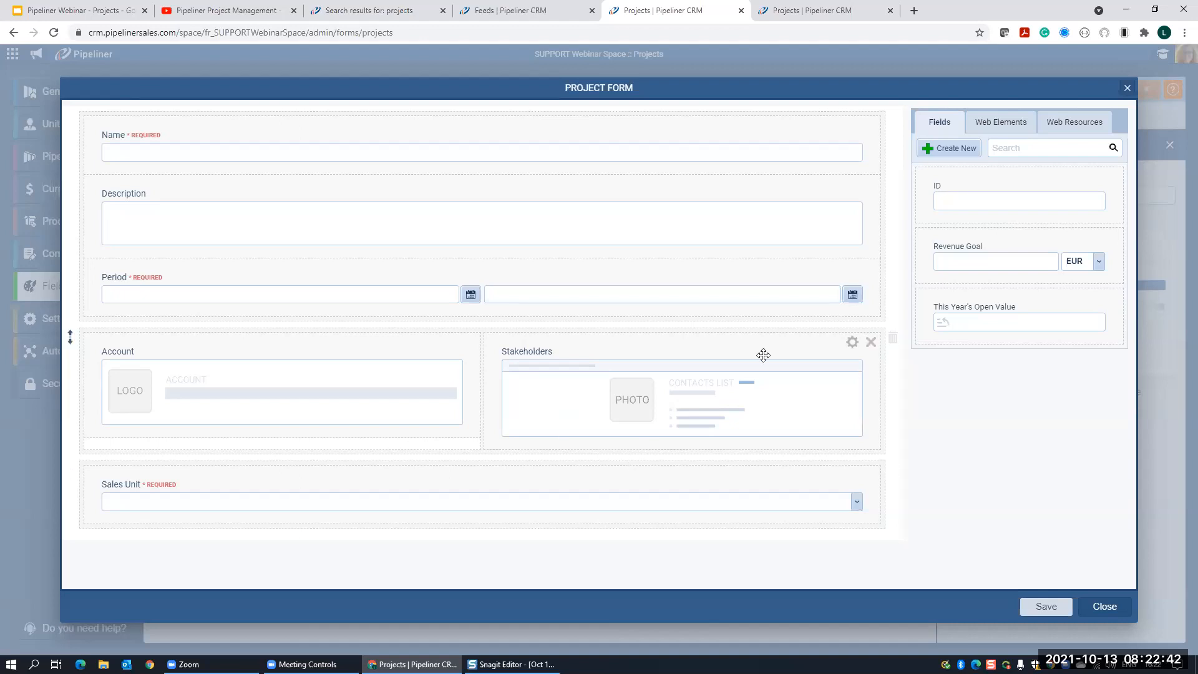
# - Start a new project field of type Lookup named "Related Opportunities"
pyautogui.click(951, 149)
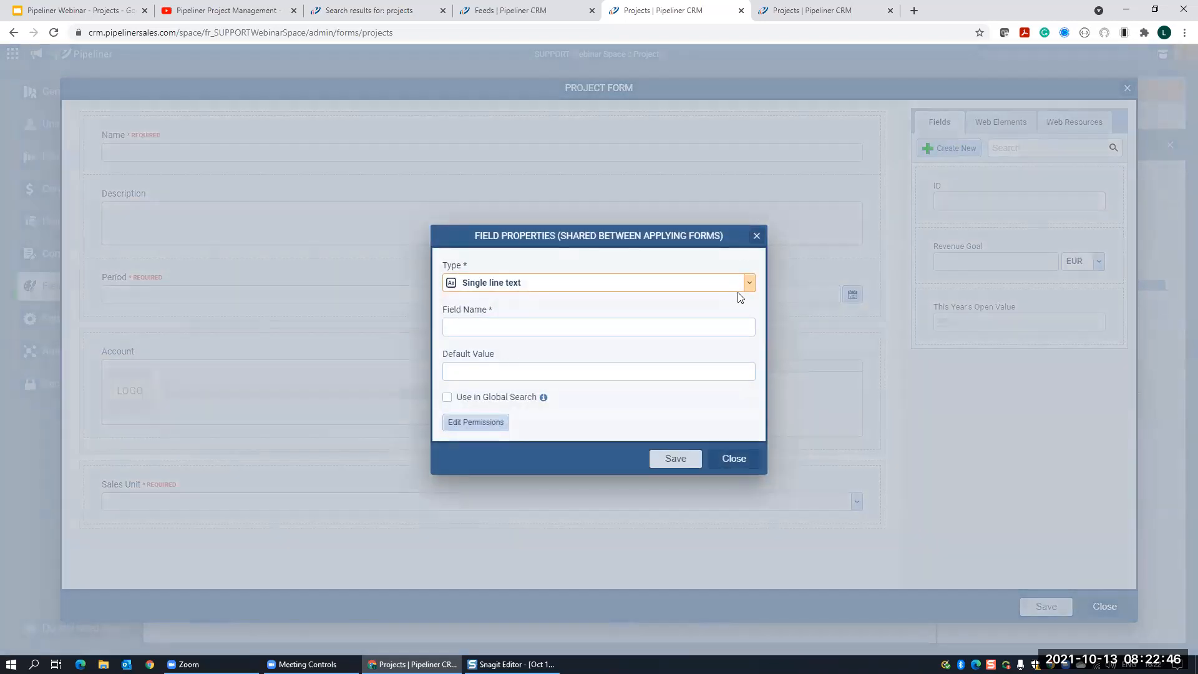
pyautogui.click(748, 285)
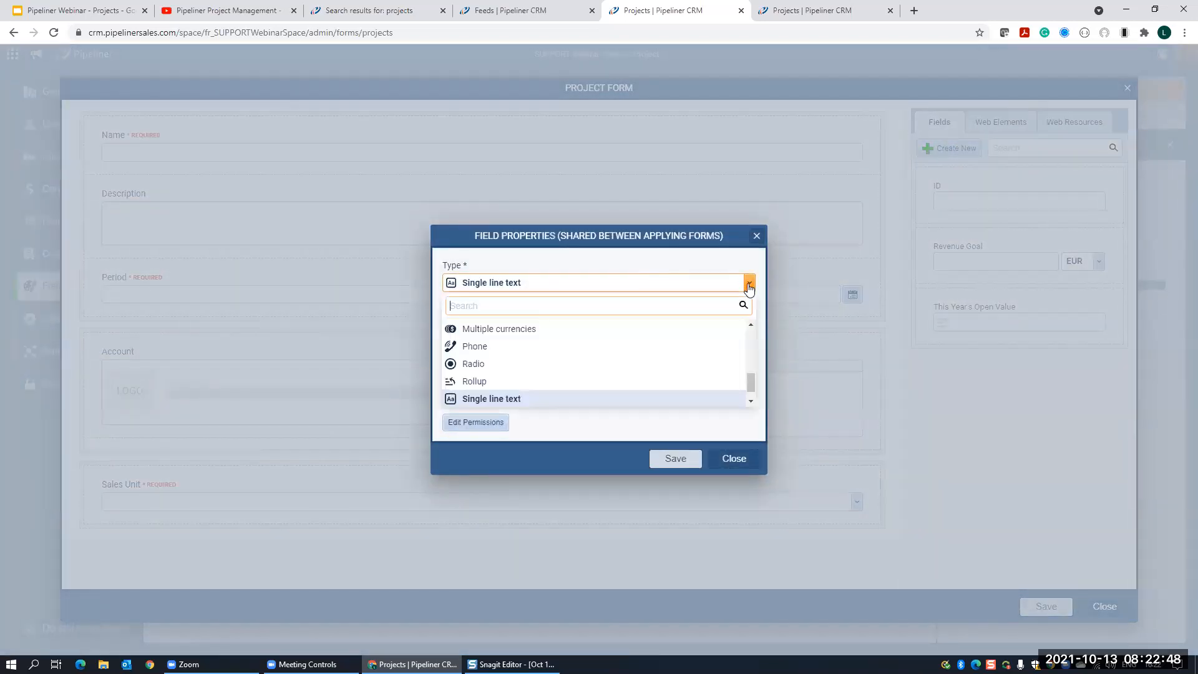
pyautogui.write('loo')
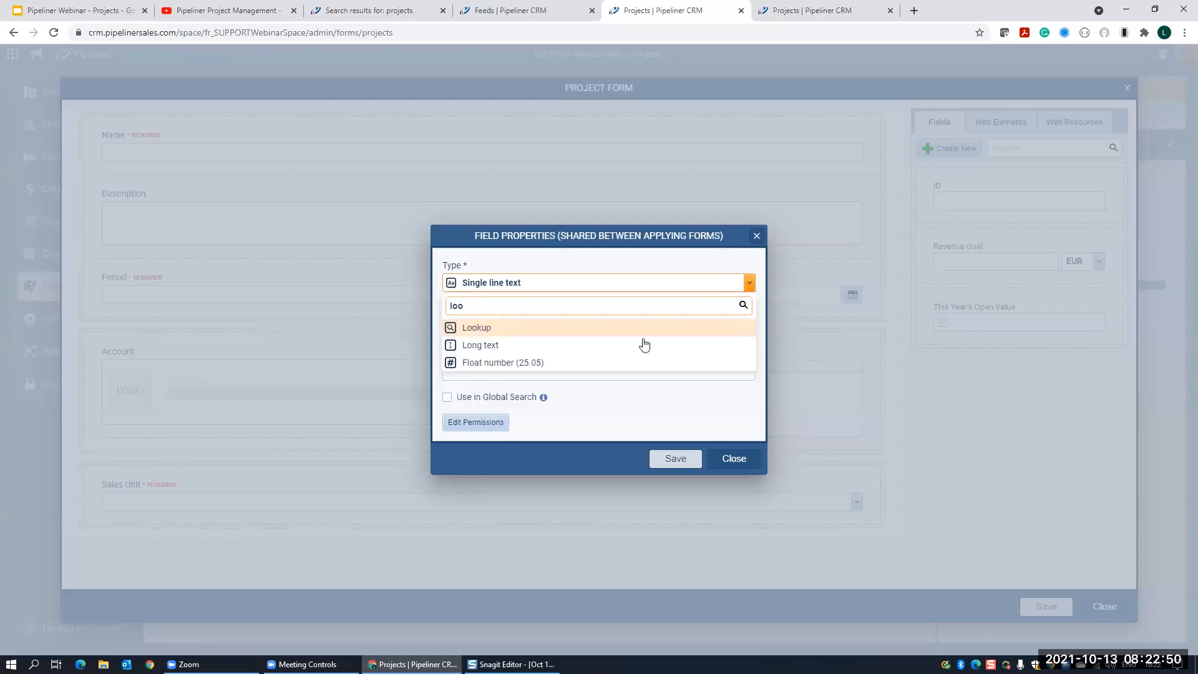
pyautogui.click(500, 328)
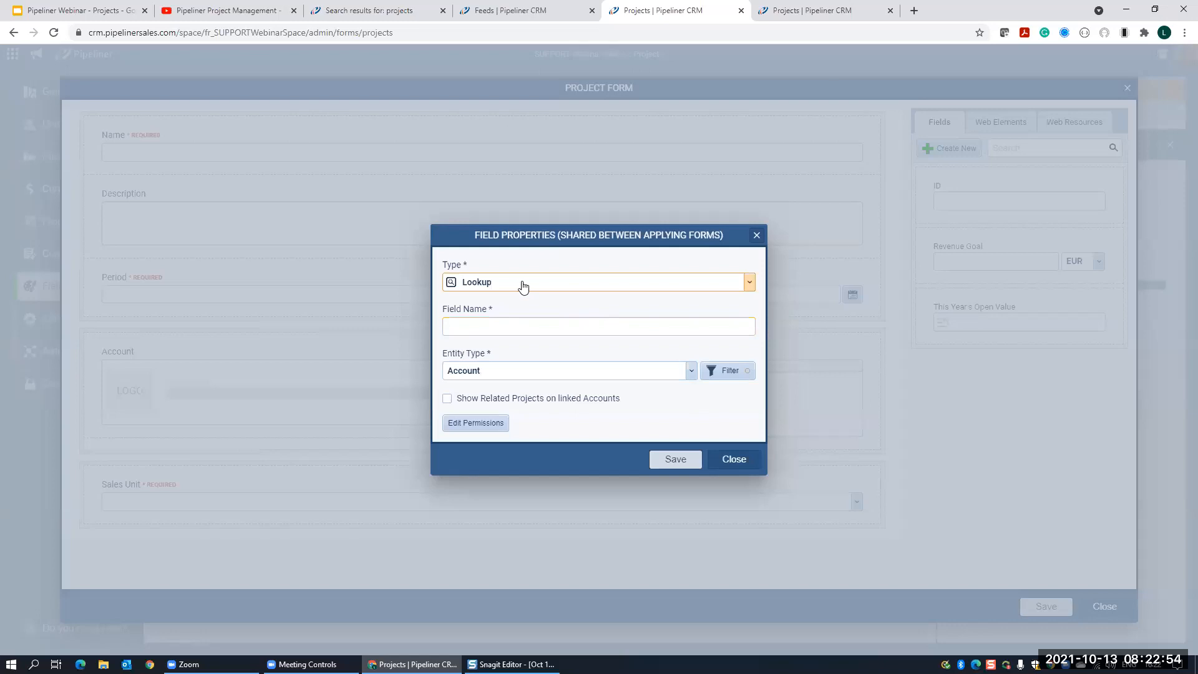
pyautogui.click(521, 325)
pyautogui.write('Related Opportunities')
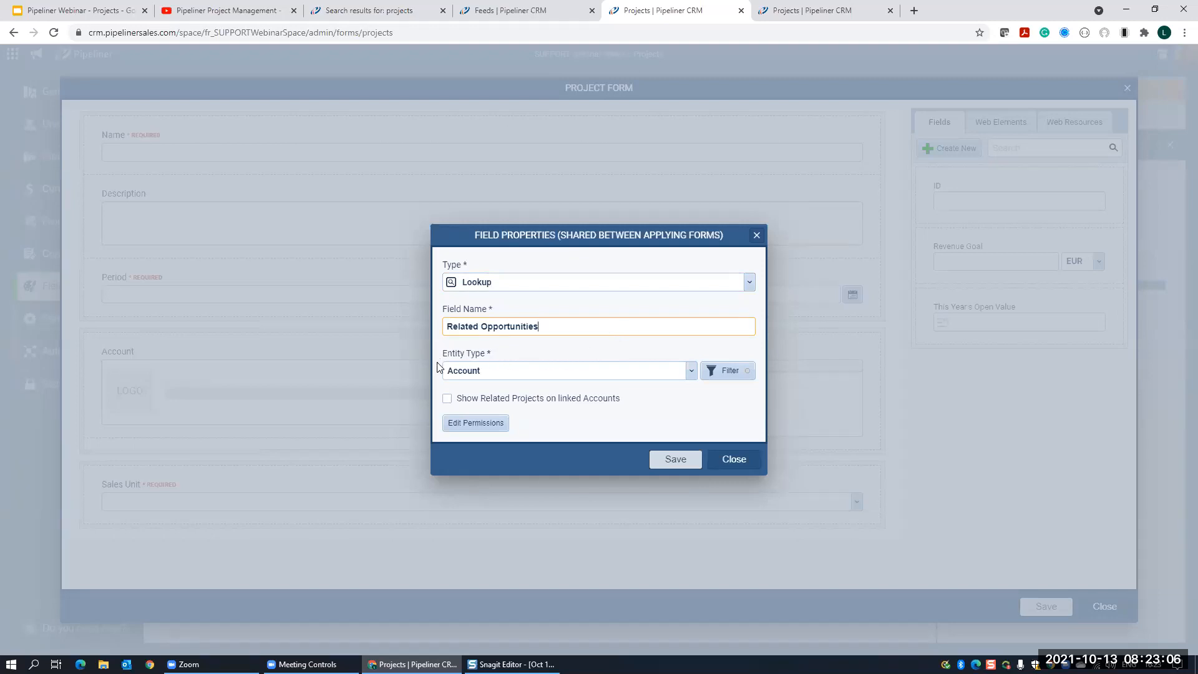
# - Set the lookup's entity type to Lead & Opportunity and enable showing related projects on linked opportunities
pyautogui.click(690, 374)
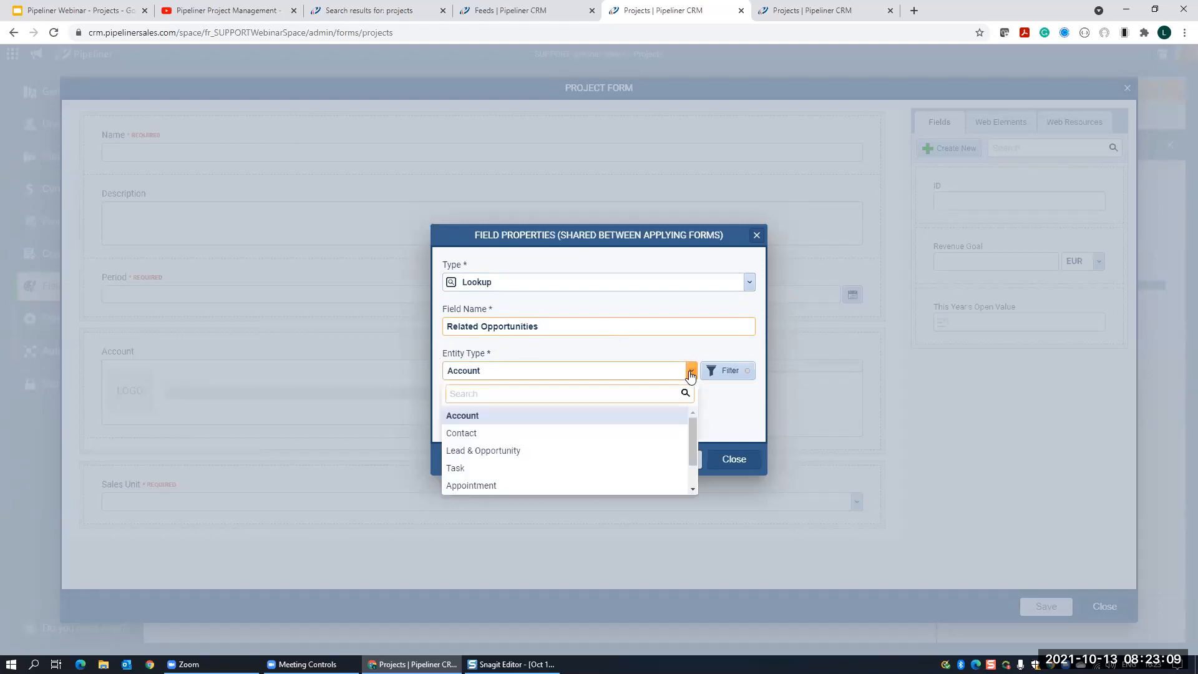
pyautogui.click(496, 452)
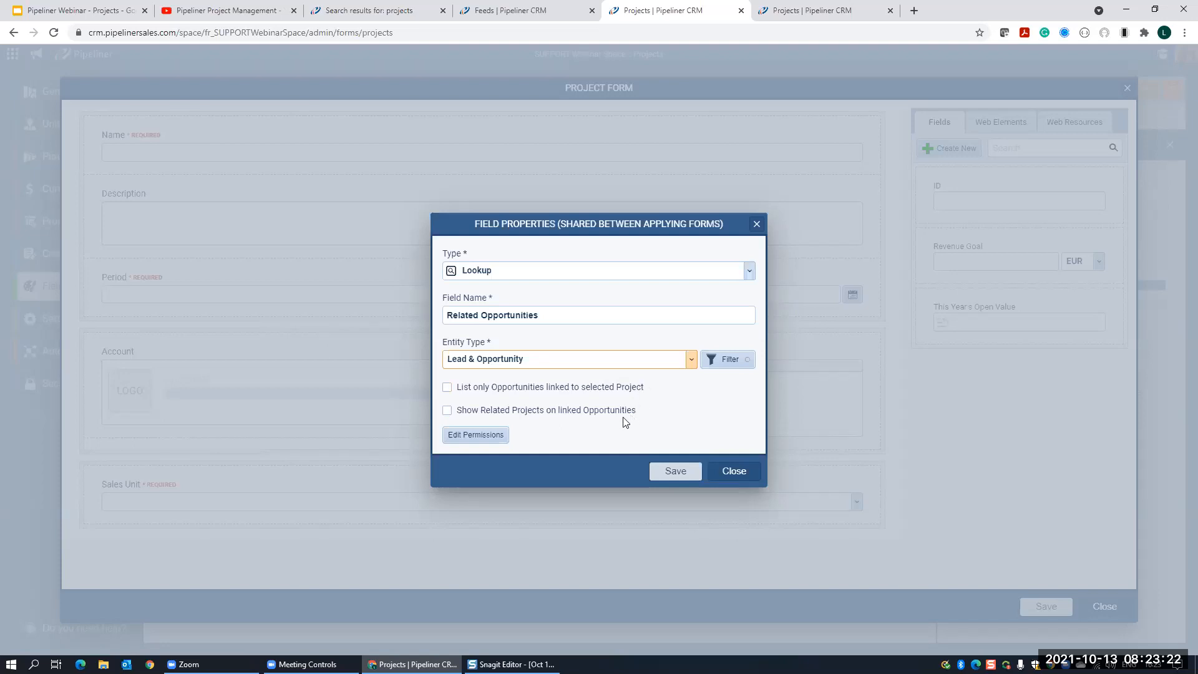
pyautogui.click(448, 411)
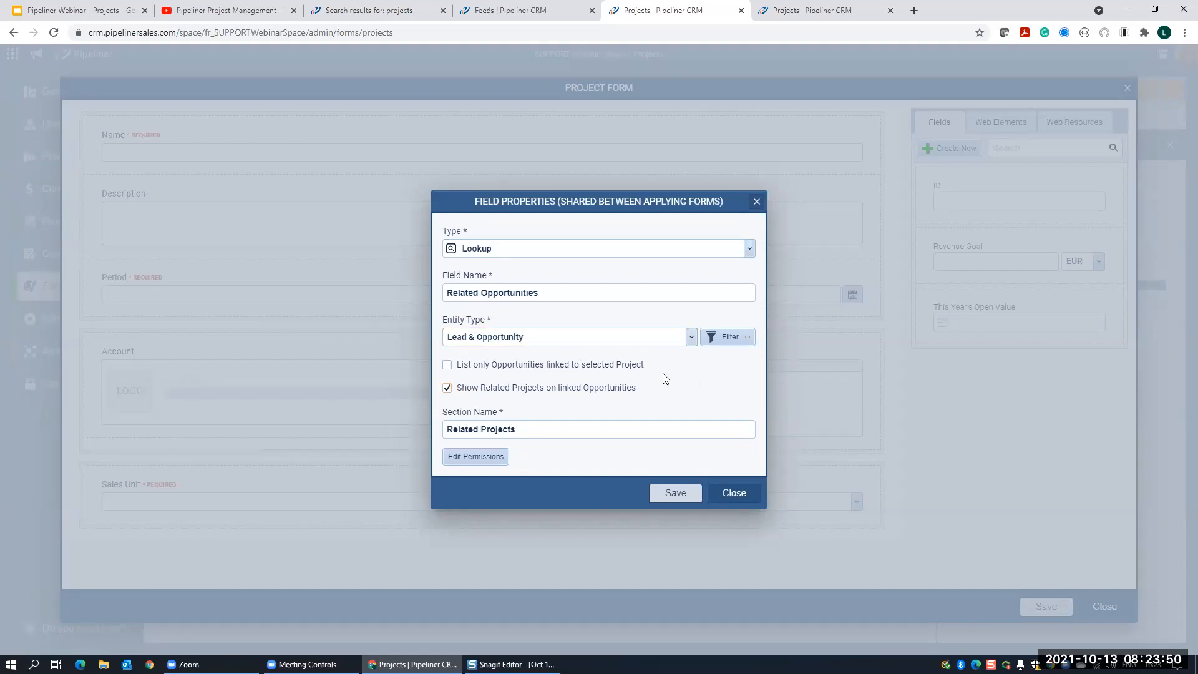
# - Turn on the lookup's lead and opportunity filter and add the condition Opportunity status is Lost
pyautogui.click(722, 339)
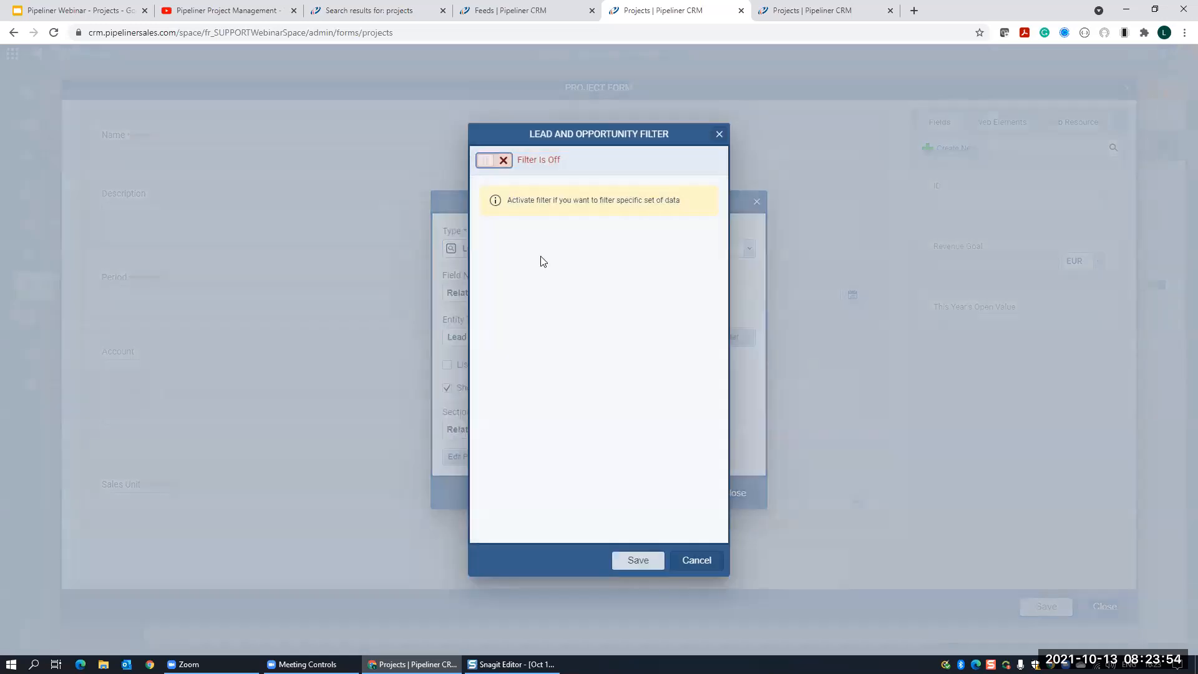
pyautogui.click(498, 164)
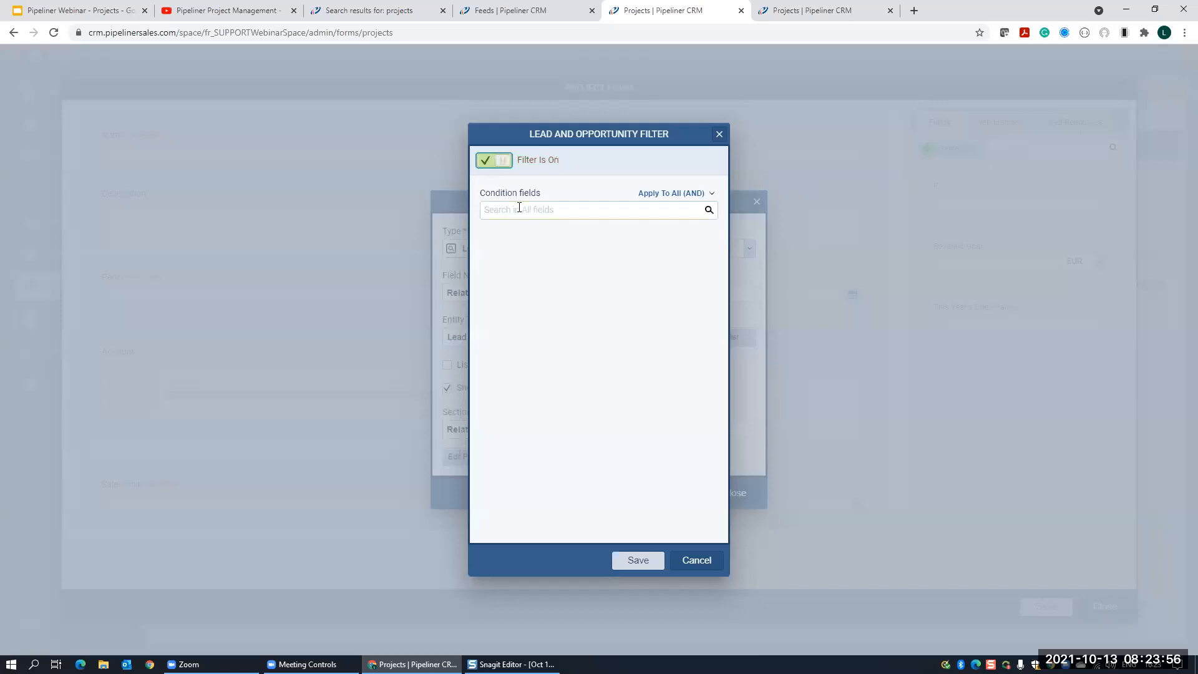
pyautogui.click(519, 209)
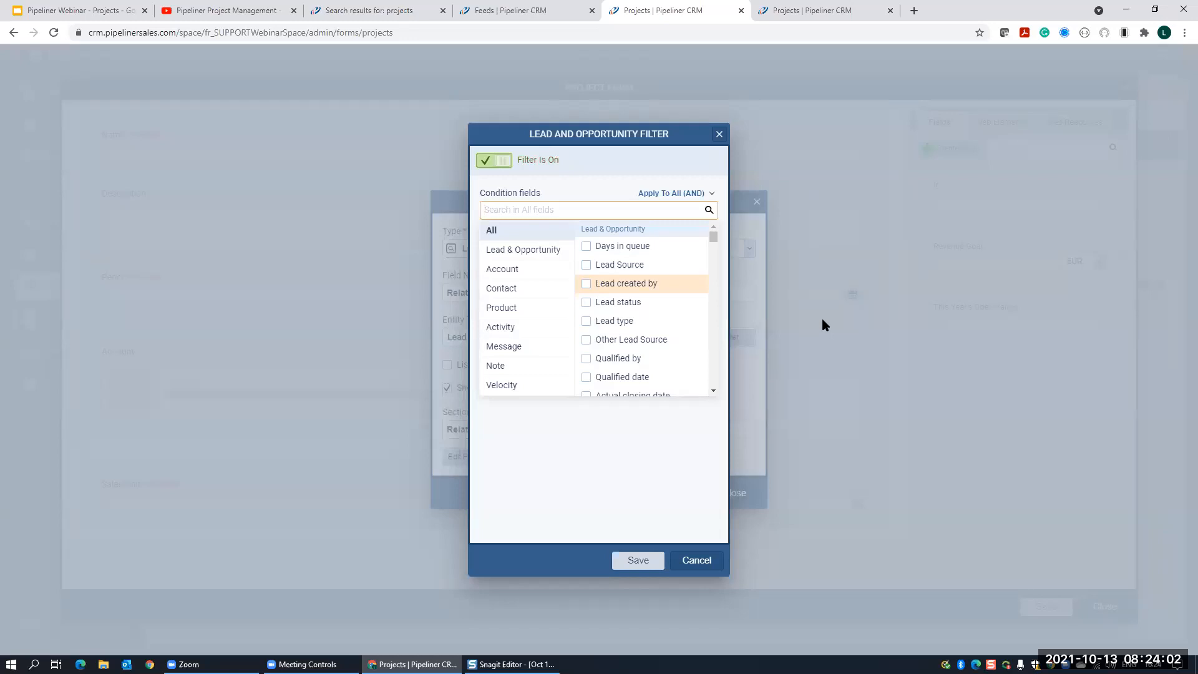
pyautogui.write('status')
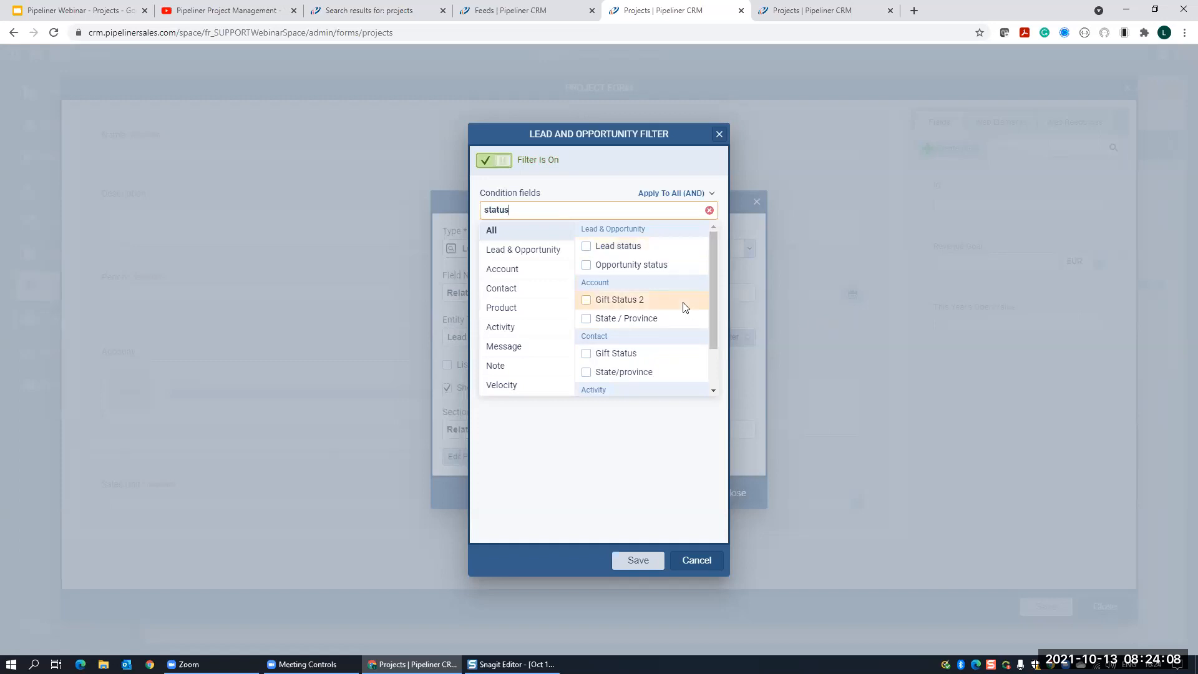
pyautogui.click(587, 266)
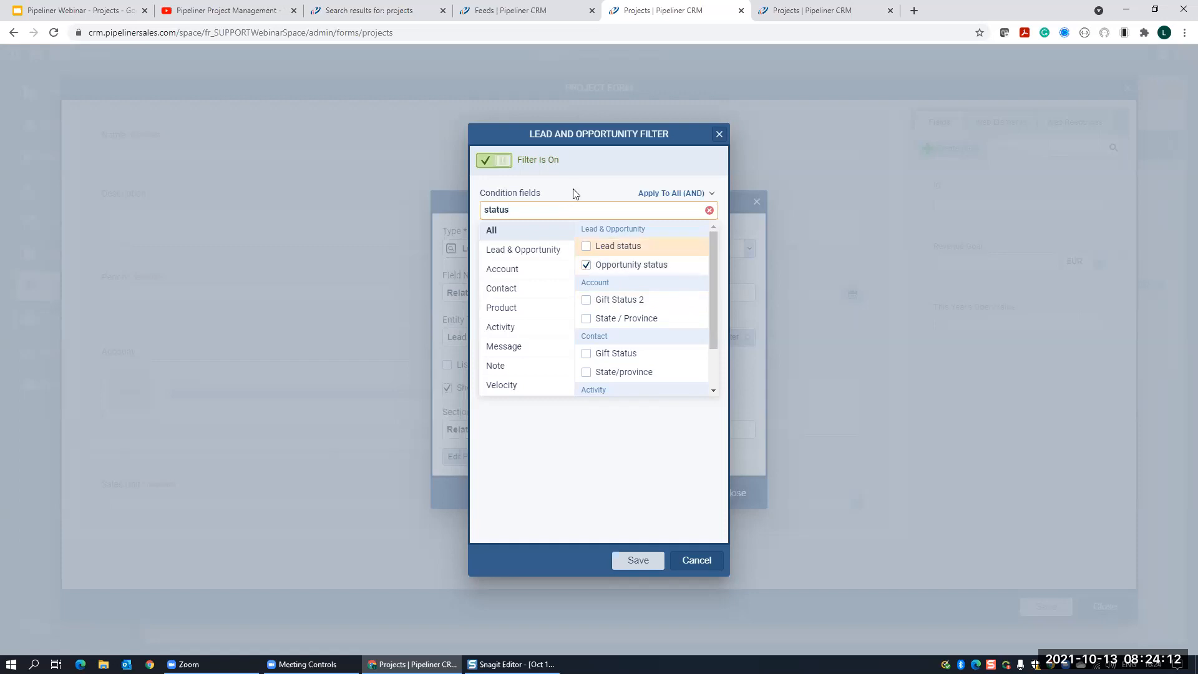
pyautogui.click(573, 191)
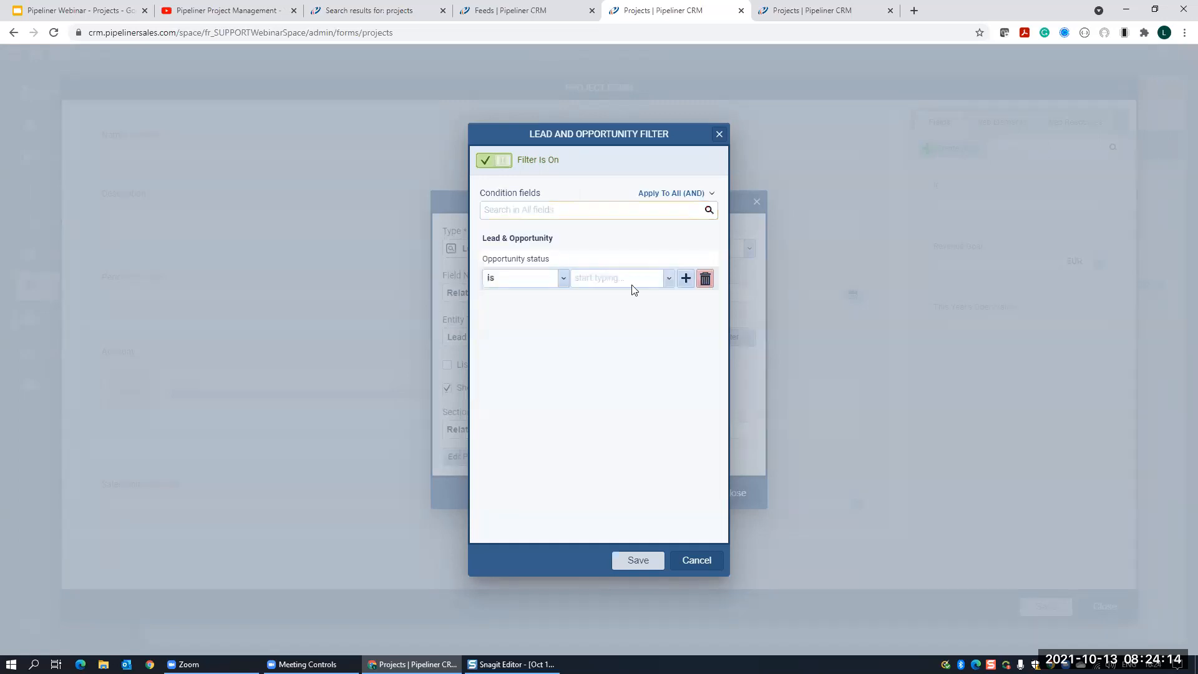
pyautogui.click(670, 282)
pyautogui.click(603, 314)
# - Add a Lost reason condition to the filter, set to the new product requirement reason
pyautogui.click(563, 210)
pyautogui.write('lost')
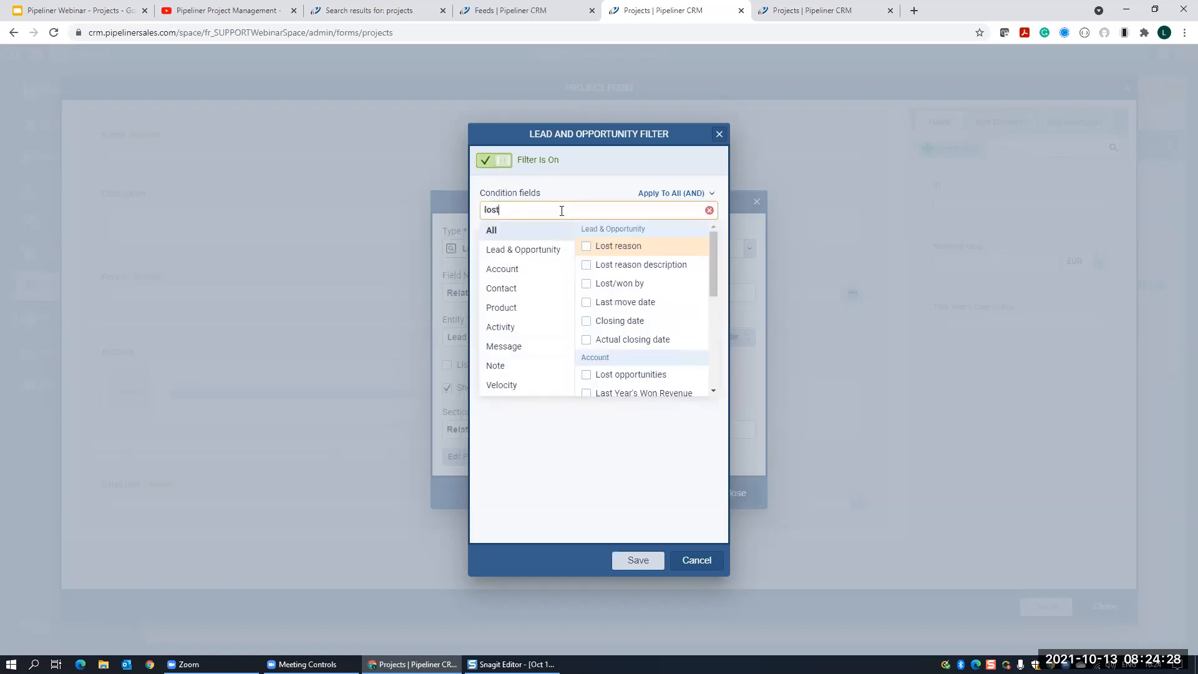
pyautogui.click(587, 246)
pyautogui.click(593, 450)
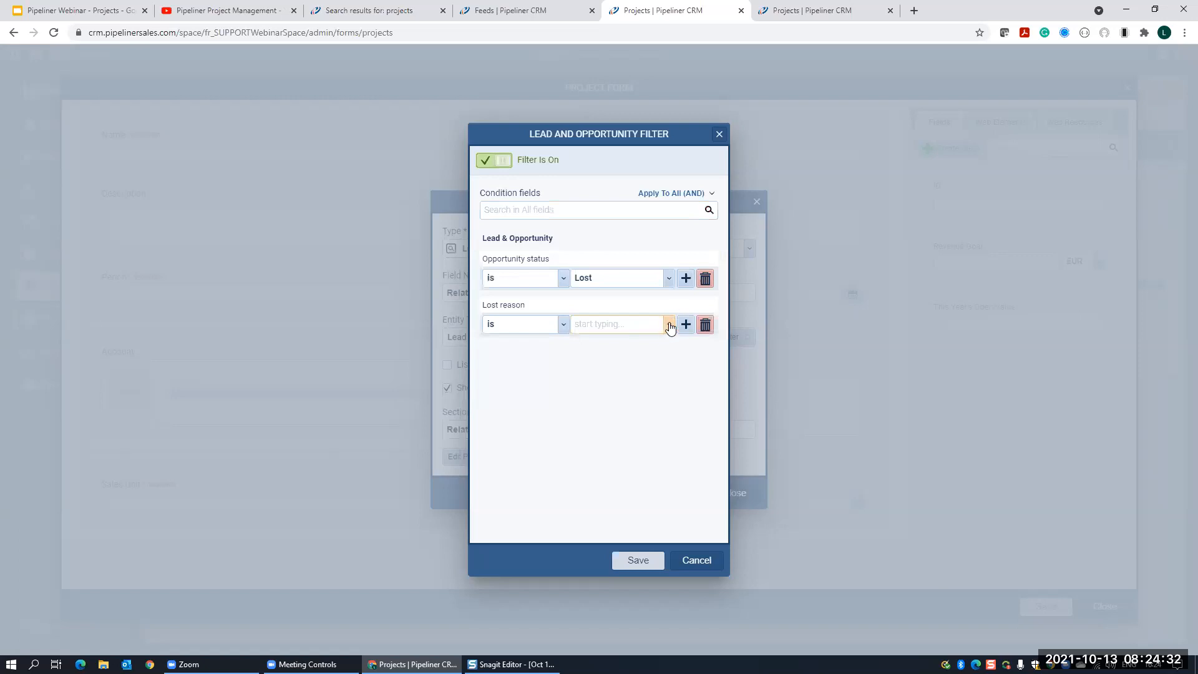
pyautogui.click(669, 326)
pyautogui.click(637, 358)
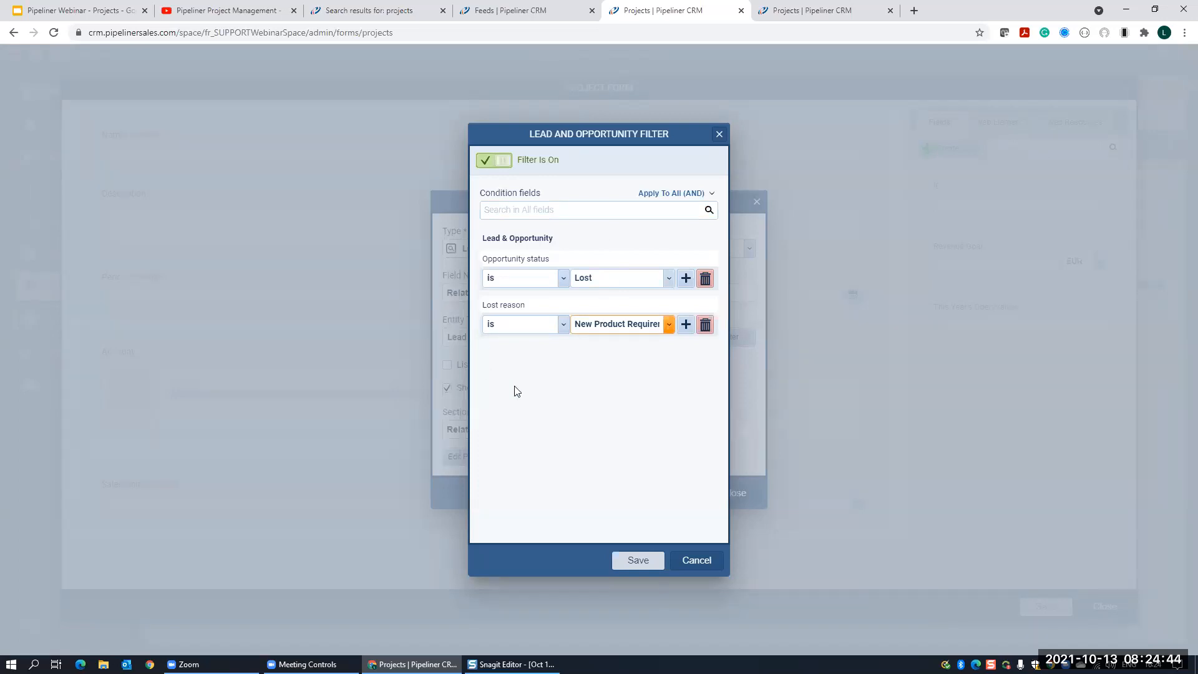
# - Add an Account Class condition of A or B, then save the filter and the new lookup field
pyautogui.click(526, 209)
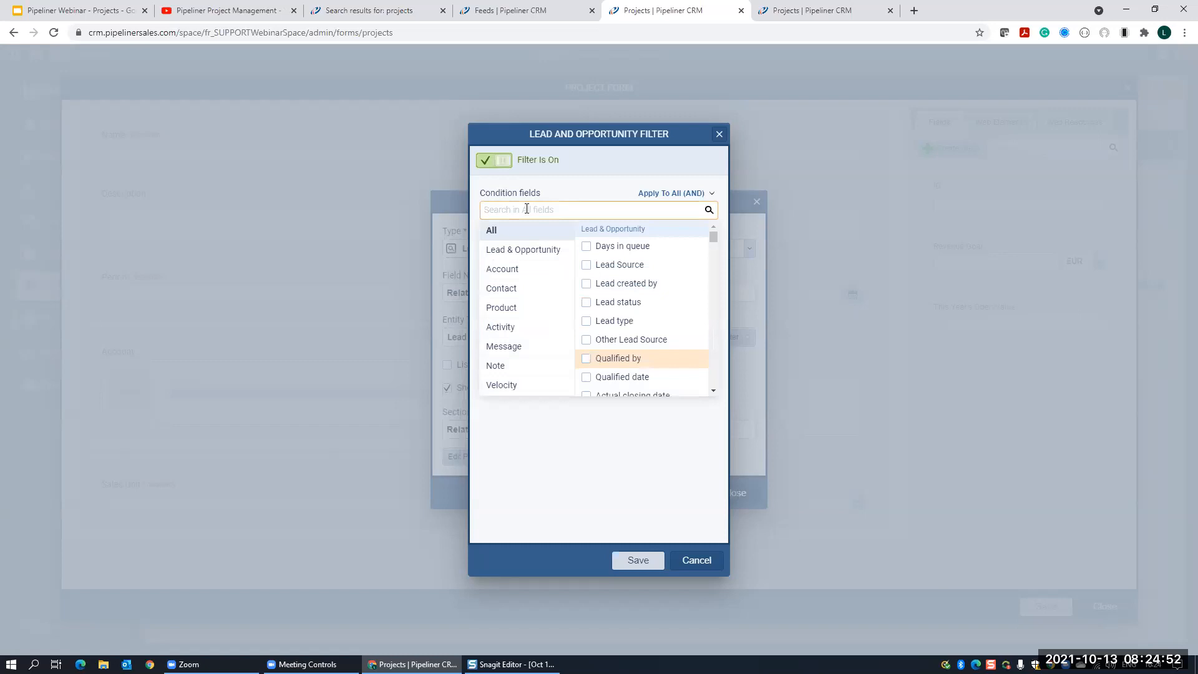
pyautogui.click(541, 273)
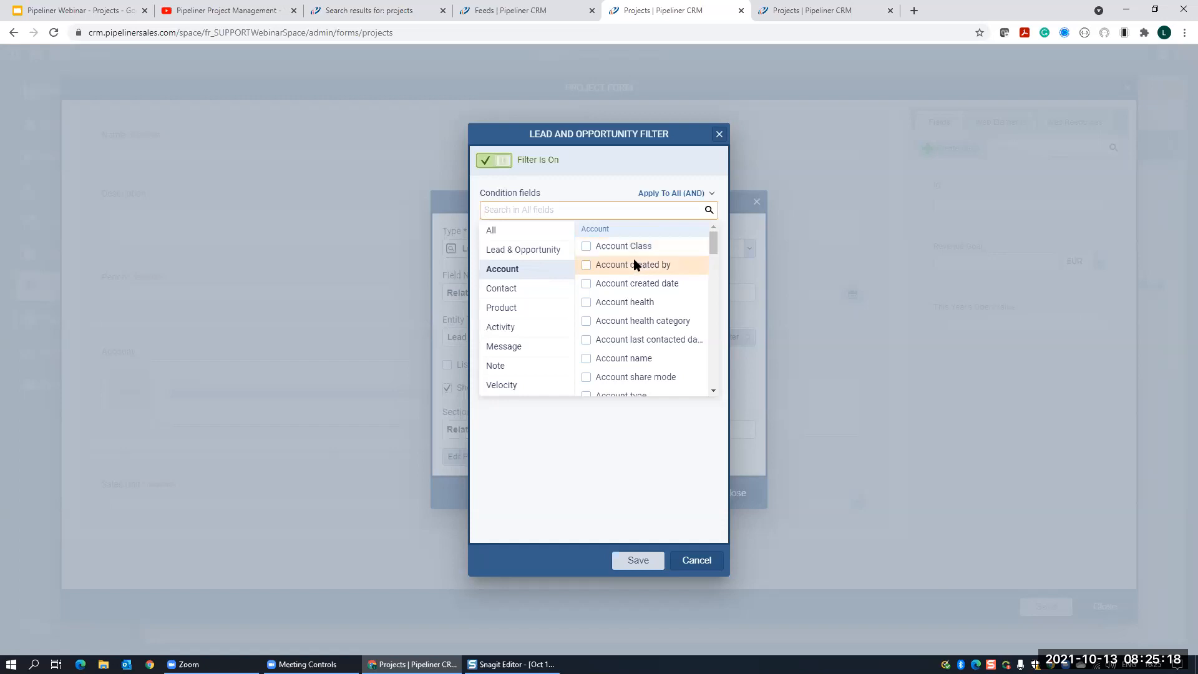
pyautogui.click(587, 248)
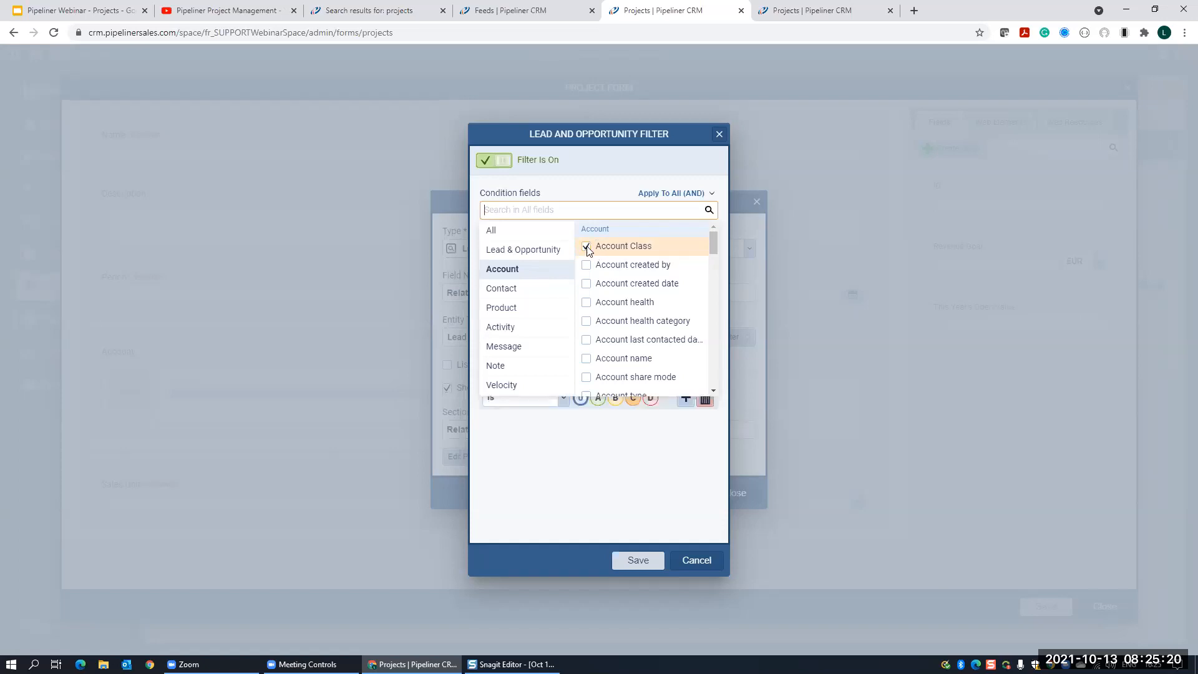
pyautogui.click(607, 465)
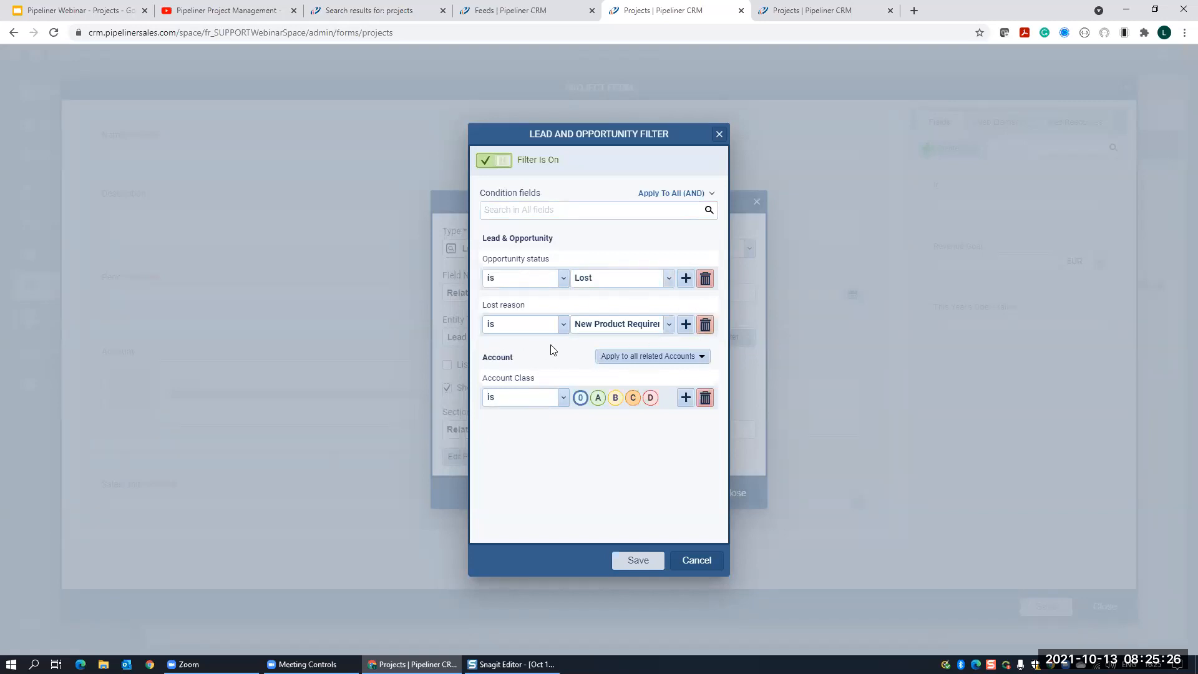
pyautogui.click(598, 400)
pyautogui.click(686, 398)
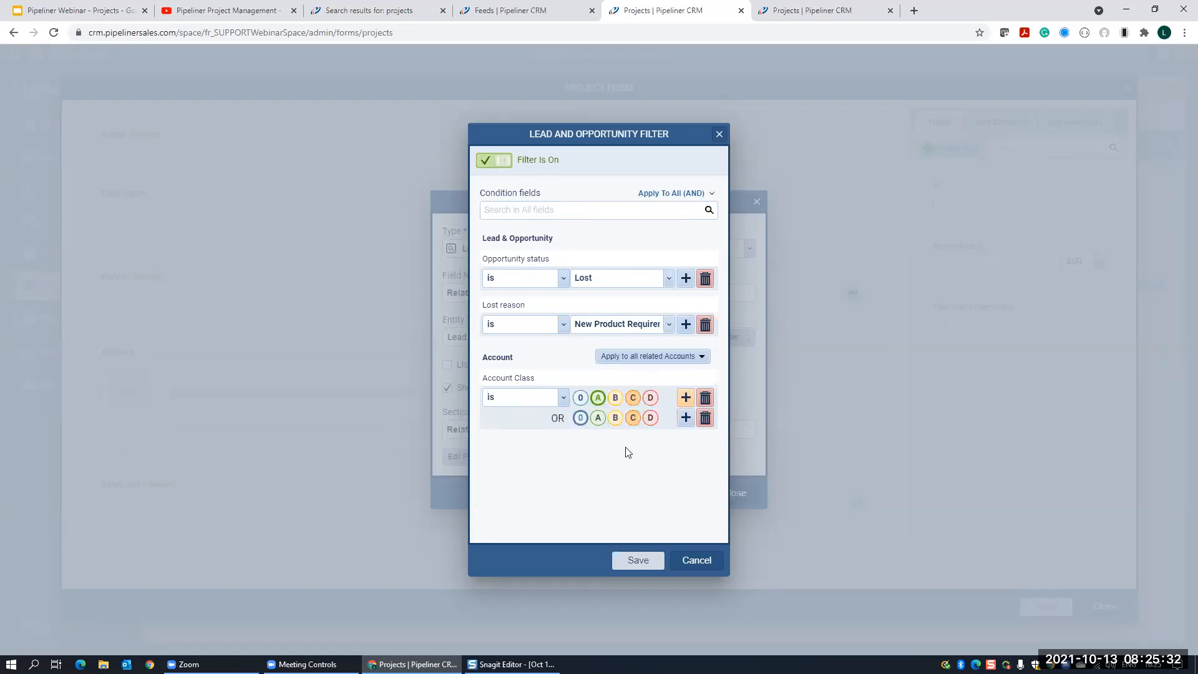
pyautogui.click(616, 418)
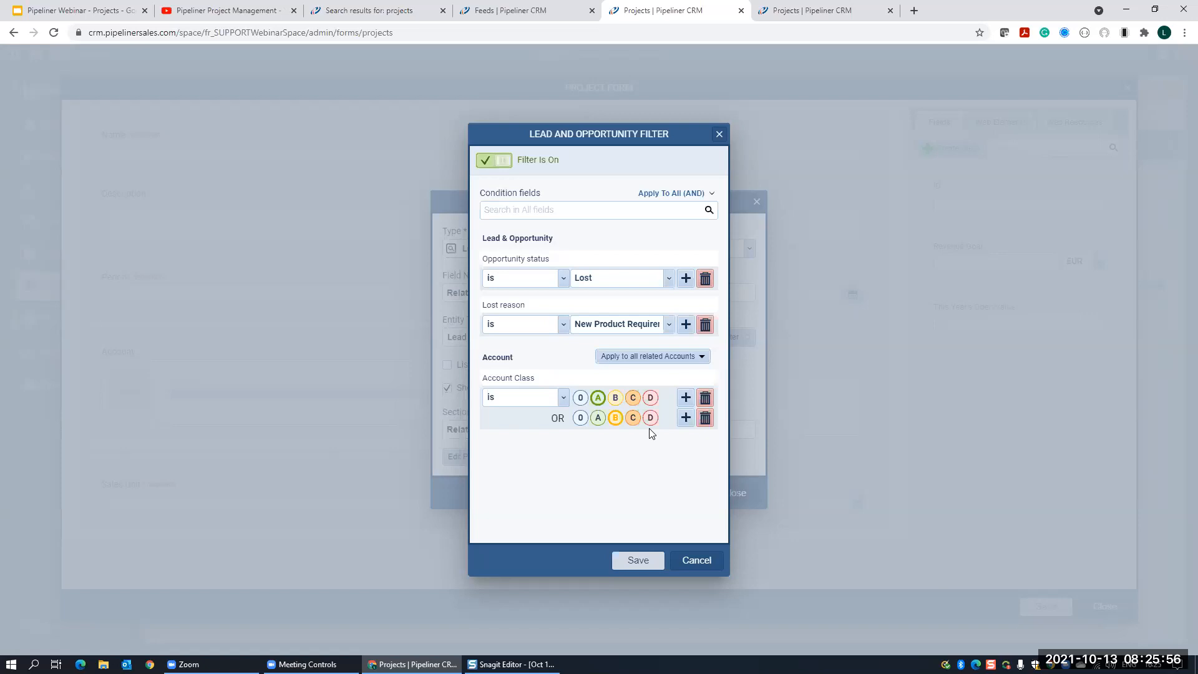
pyautogui.click(638, 561)
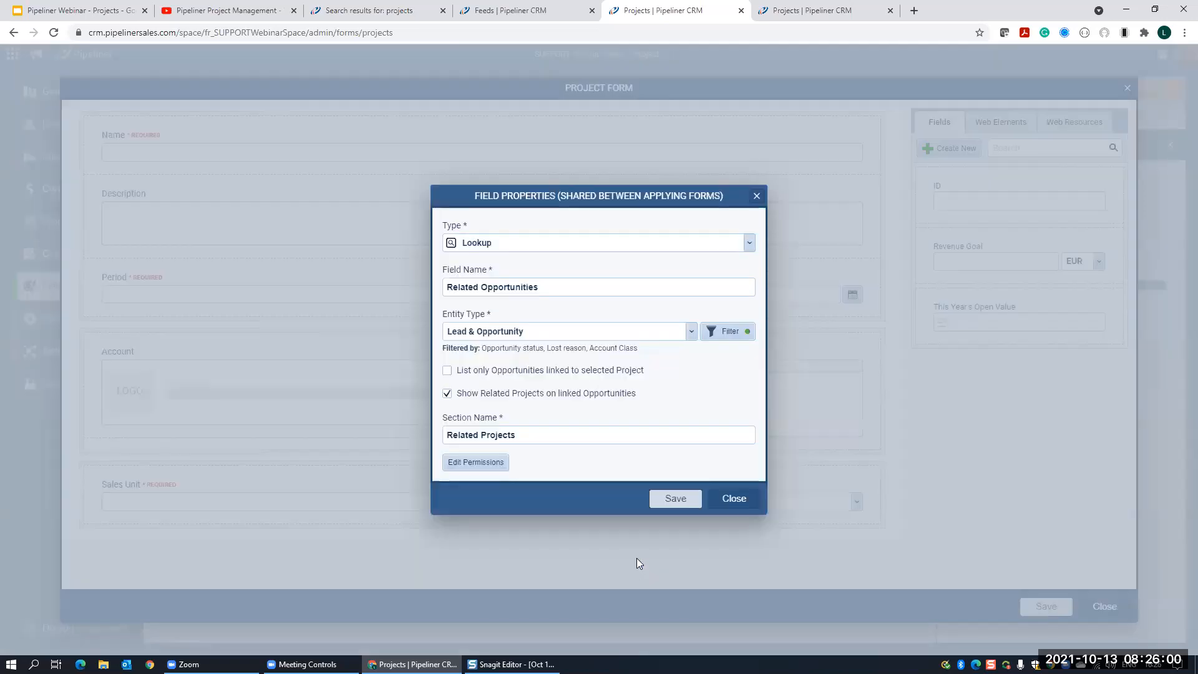
pyautogui.click(672, 500)
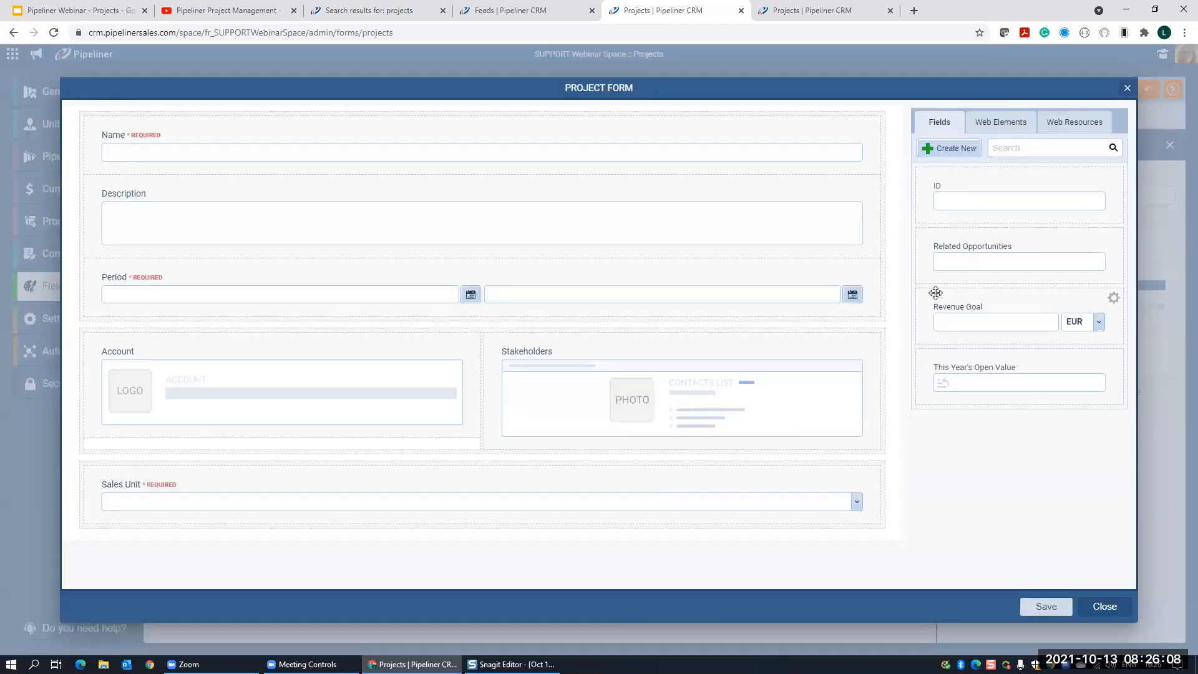
# - Insert a single-column row between the Account and Stakeholders row and Sales Unit, and return to the available fields
pyautogui.click(996, 123)
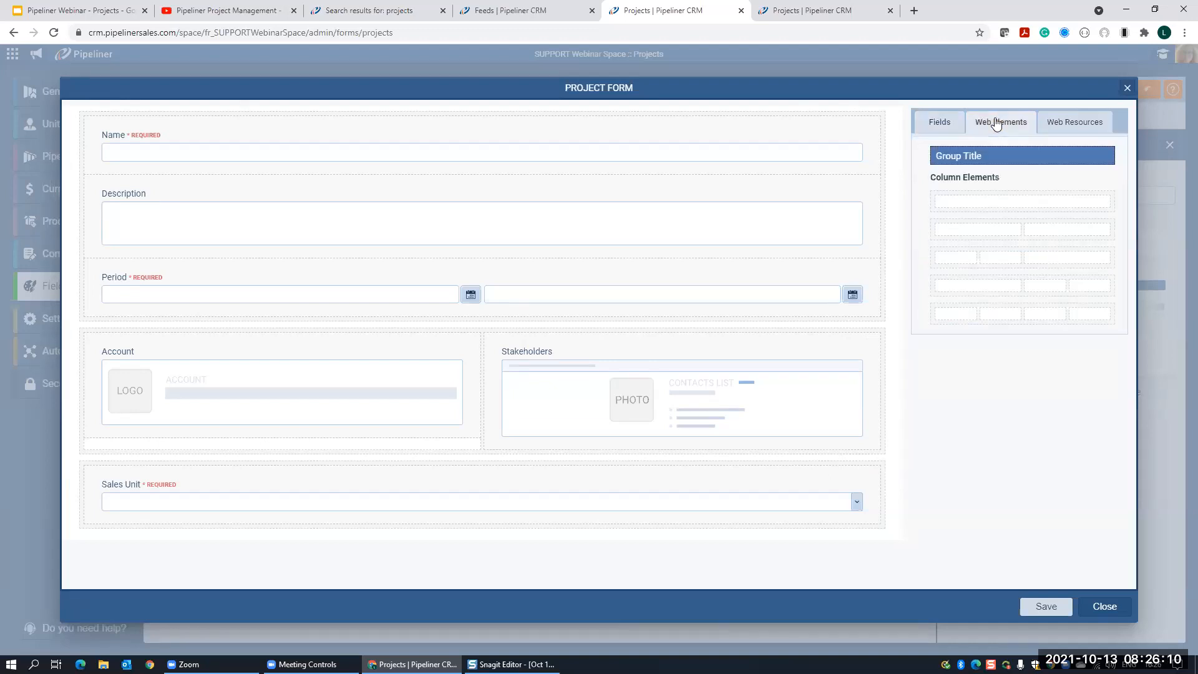
pyautogui.moveTo(923, 200); pyautogui.dragTo(553, 473)
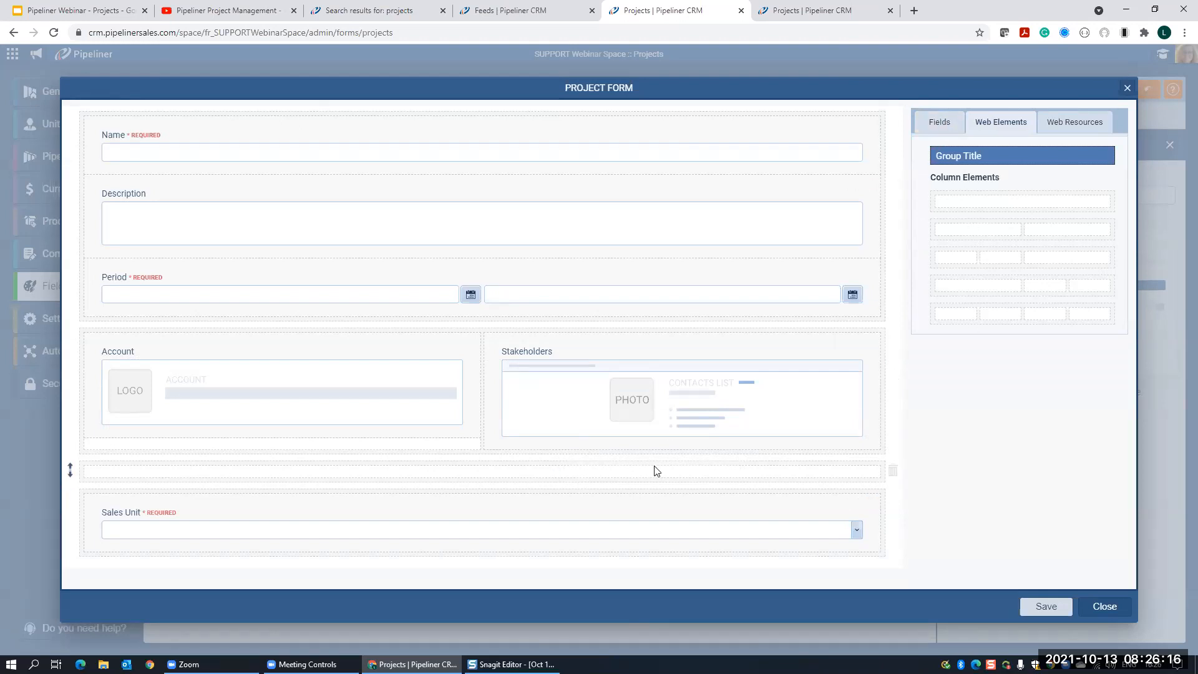
pyautogui.click(939, 122)
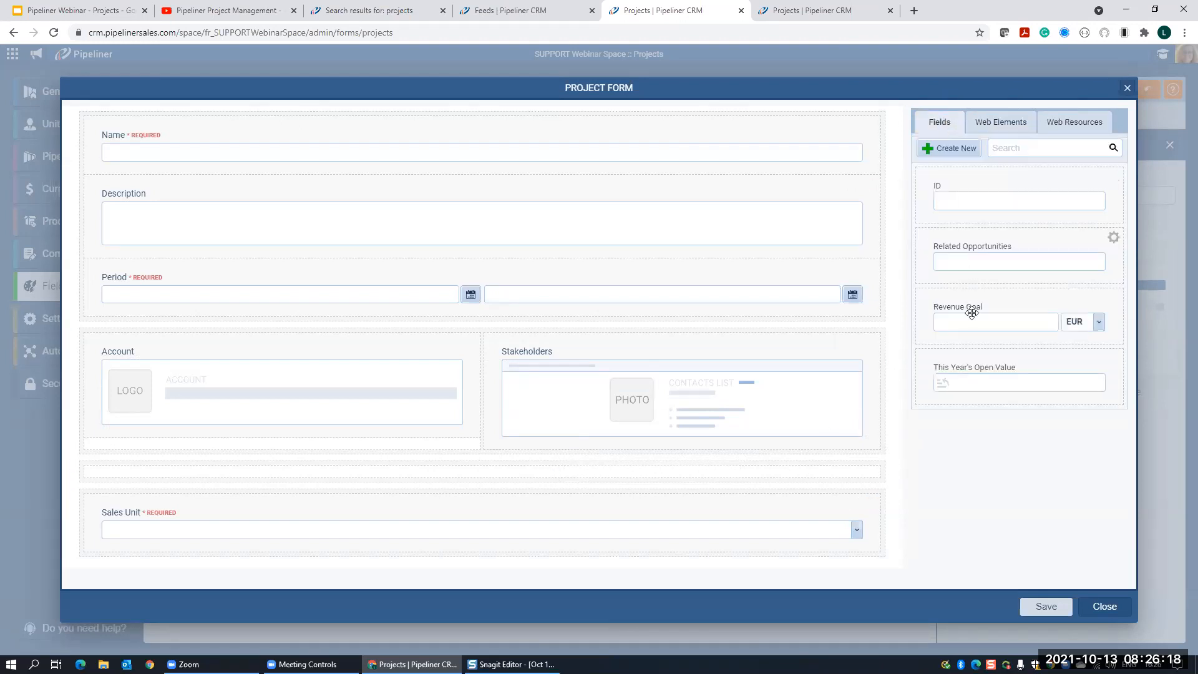
# - Place the Related Opportunities field in the empty row above Sales Unit with its default field settings, and save the project form
pyautogui.moveTo(943, 237); pyautogui.dragTo(425, 471)
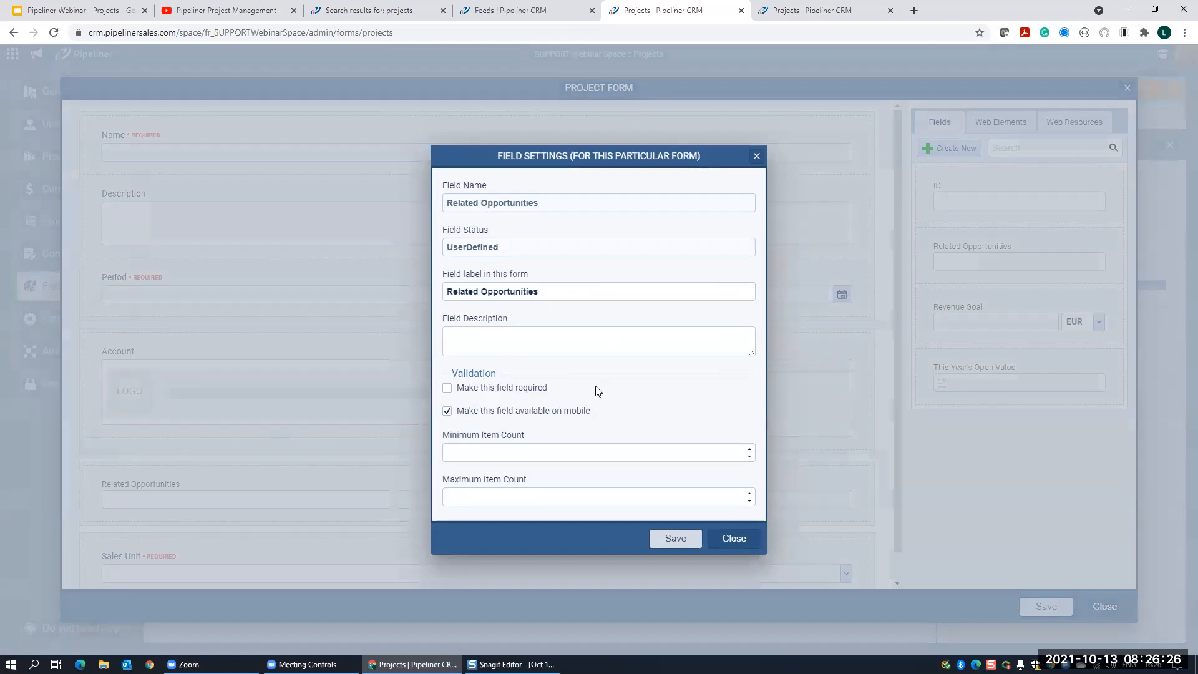
pyautogui.click(539, 449)
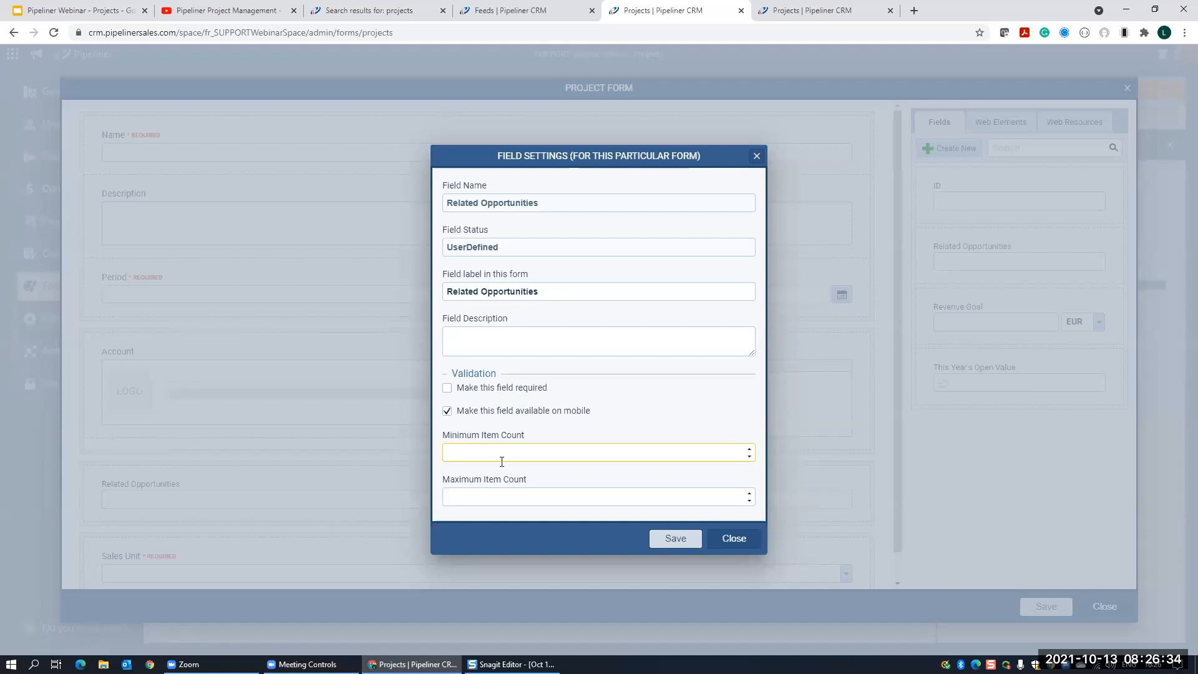
pyautogui.click(559, 500)
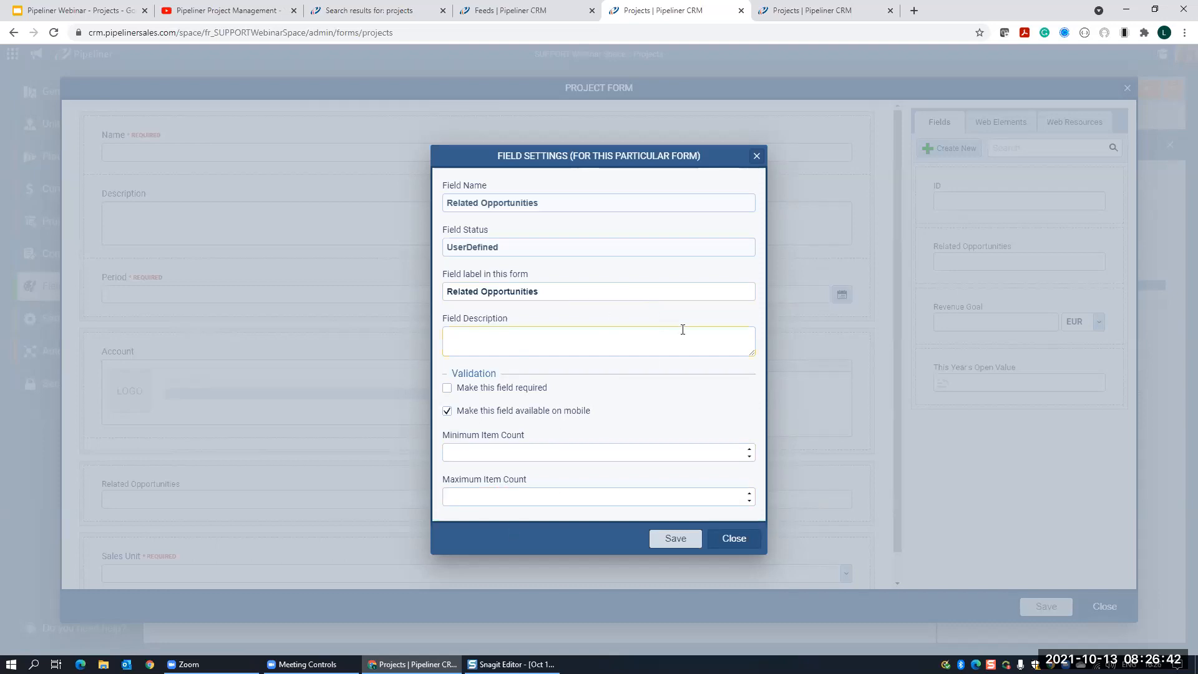
pyautogui.click(684, 543)
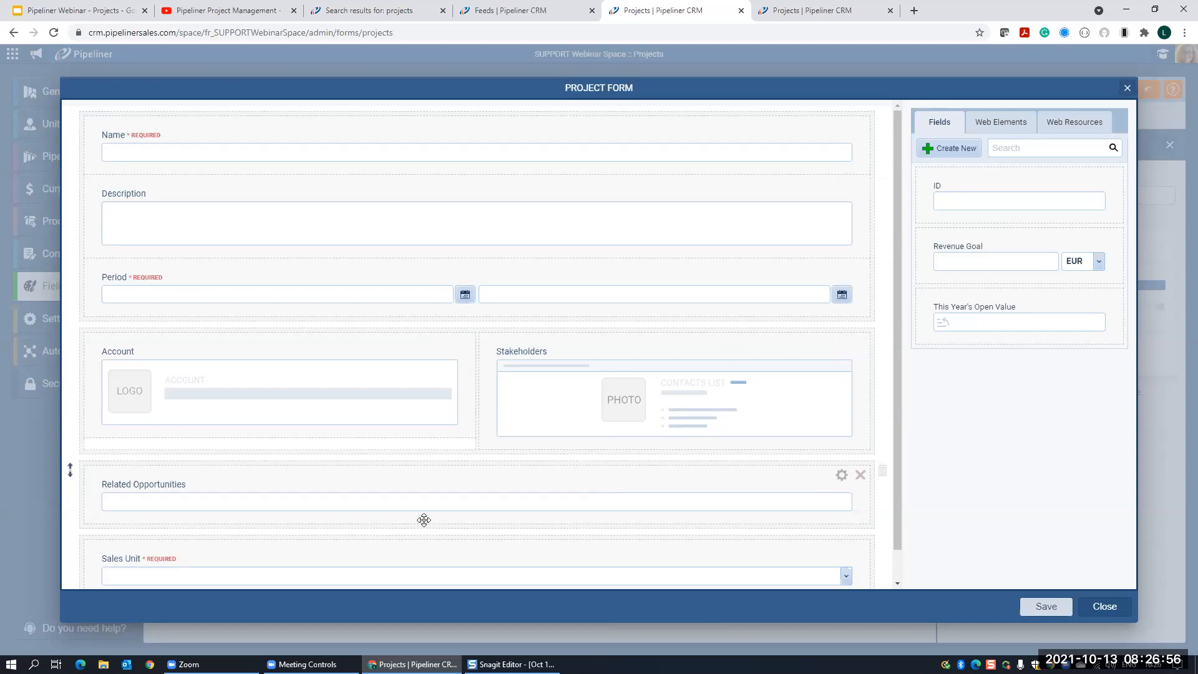
pyautogui.click(1038, 608)
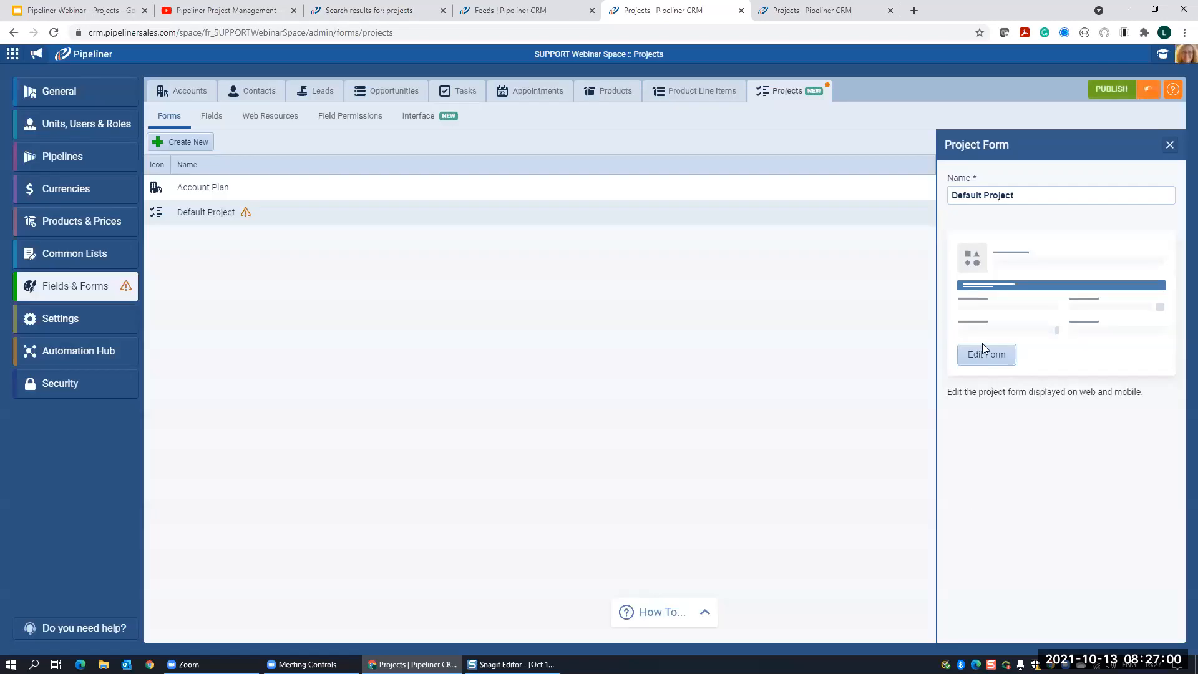
# - Publish the Projects fields and forms changes
pyautogui.click(1101, 89)
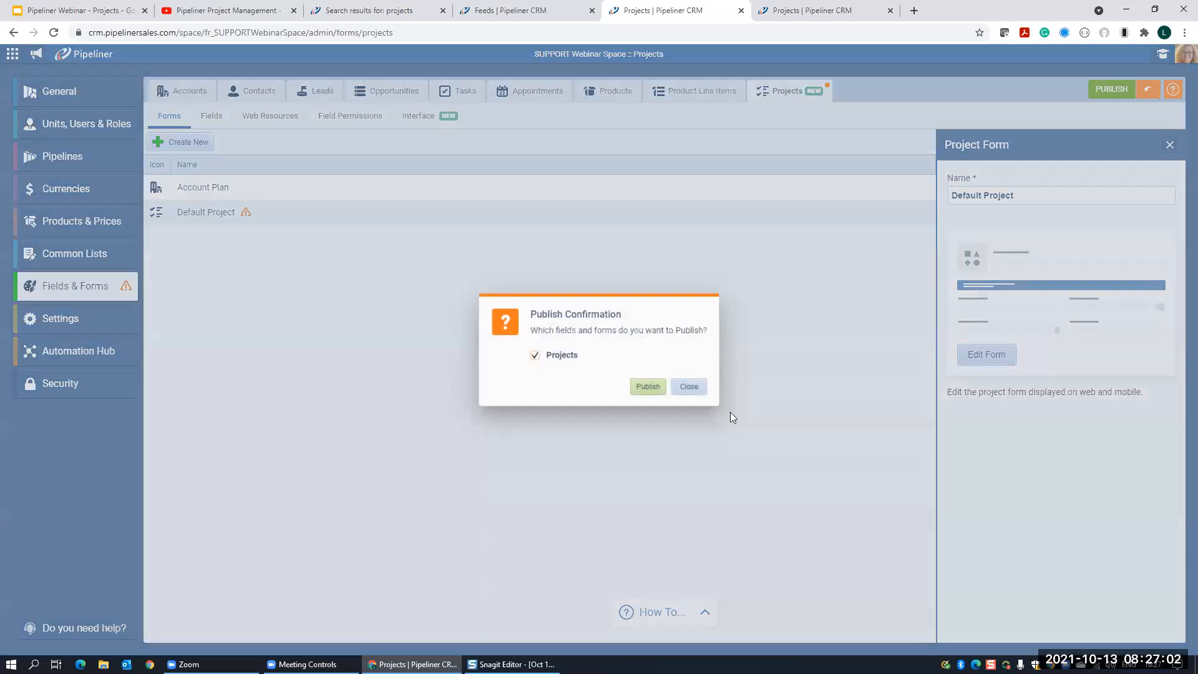
pyautogui.click(649, 388)
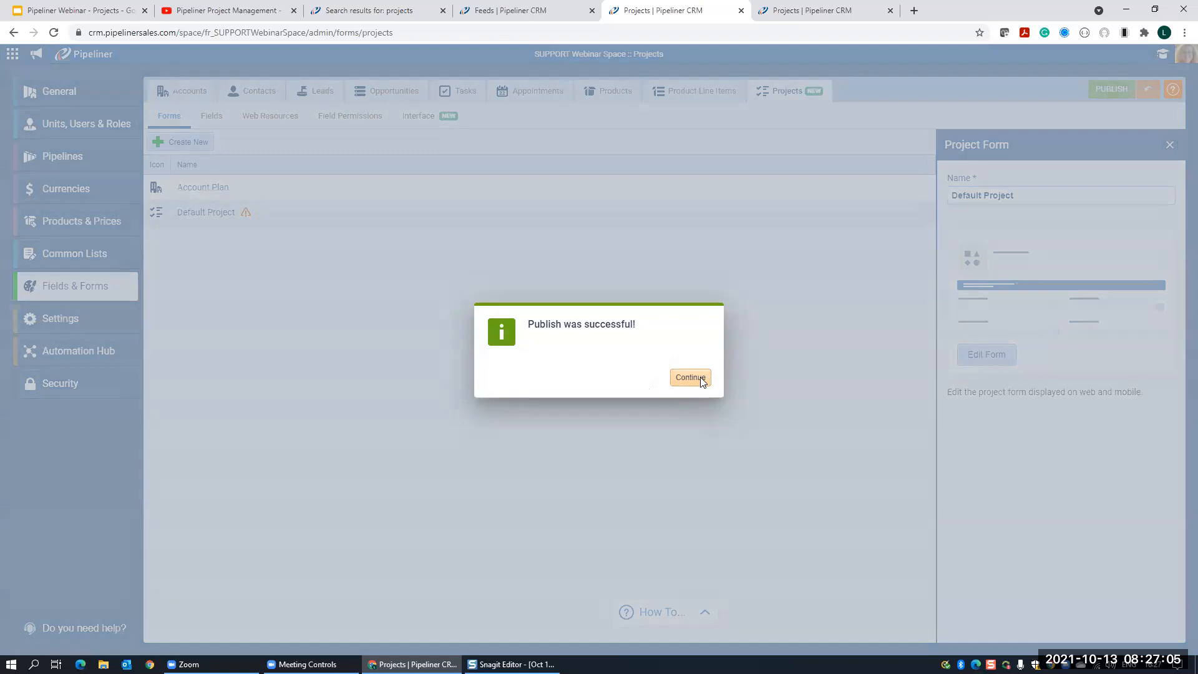
pyautogui.click(700, 381)
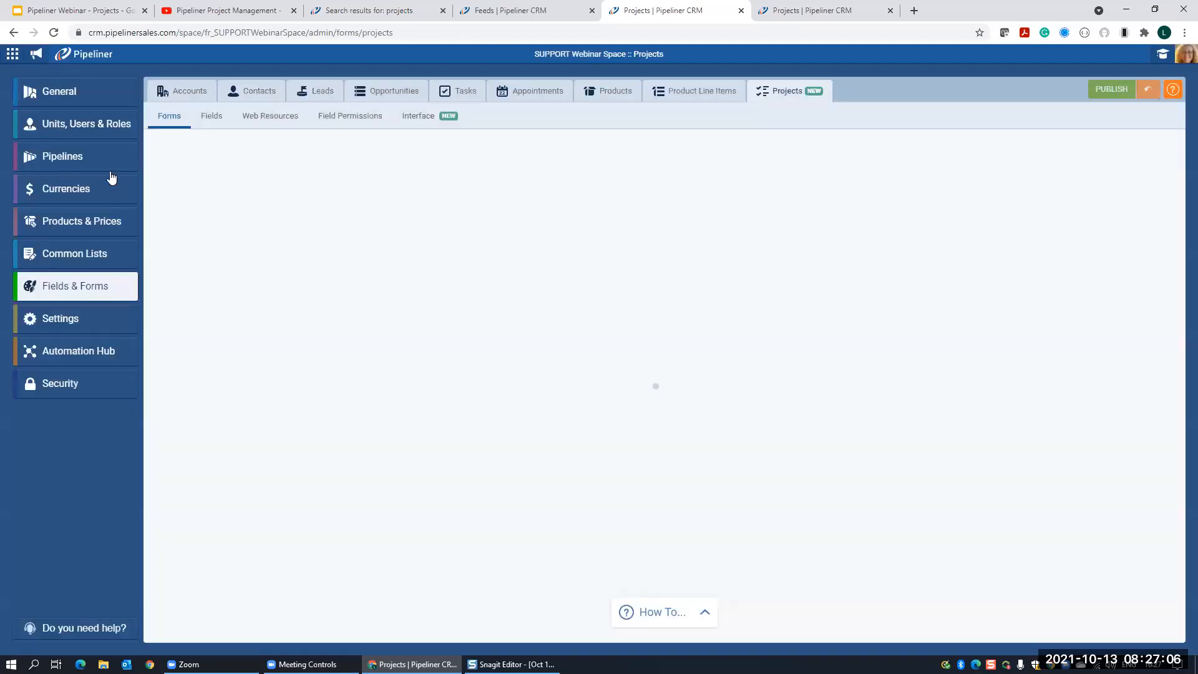
# - Switch to the CRM Application and start a new project of type Default Project named New Product
pyautogui.click(12, 53)
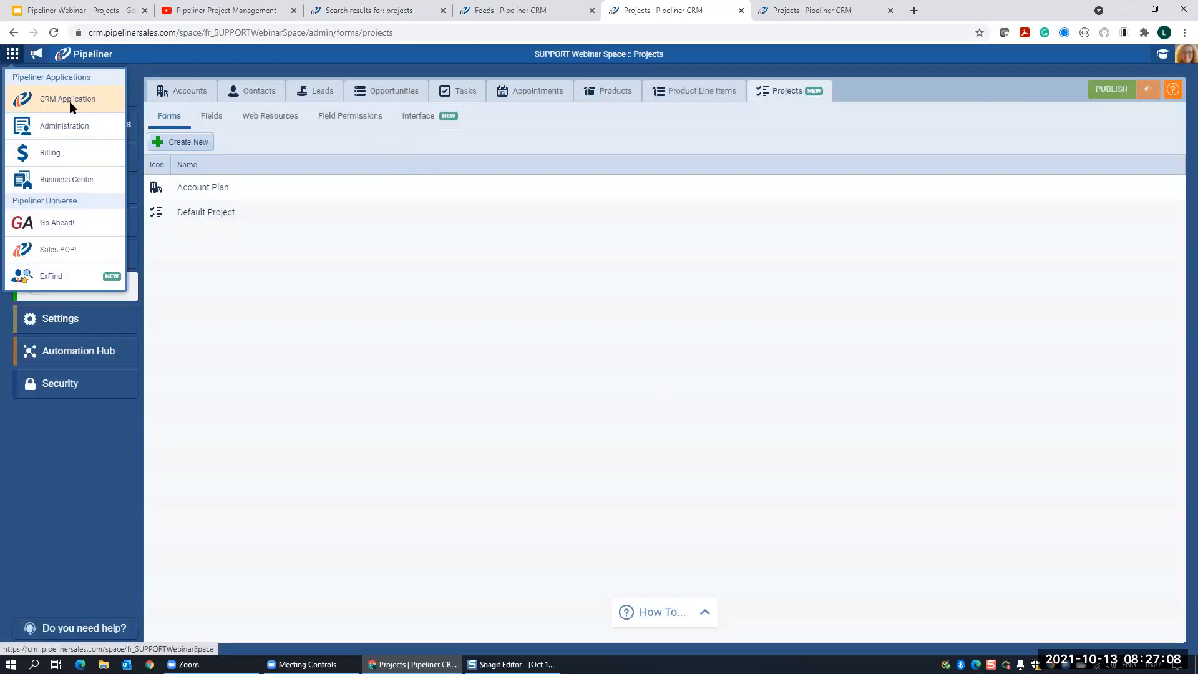
pyautogui.click(70, 102)
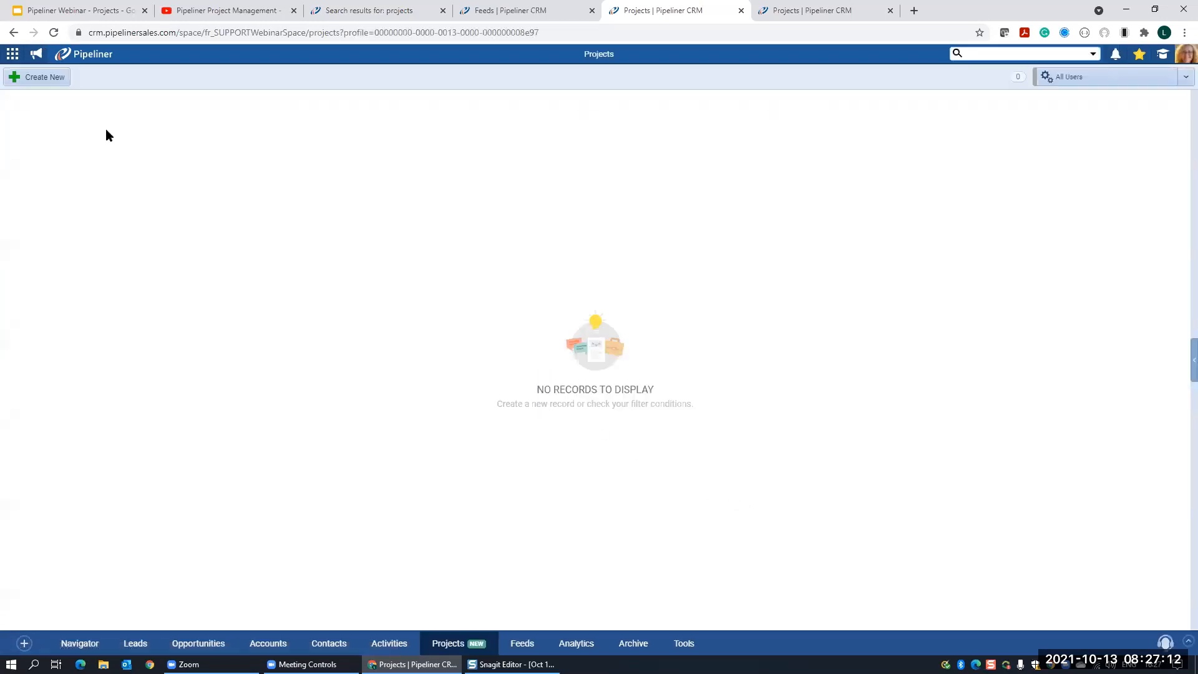
pyautogui.click(39, 81)
pyautogui.click(524, 334)
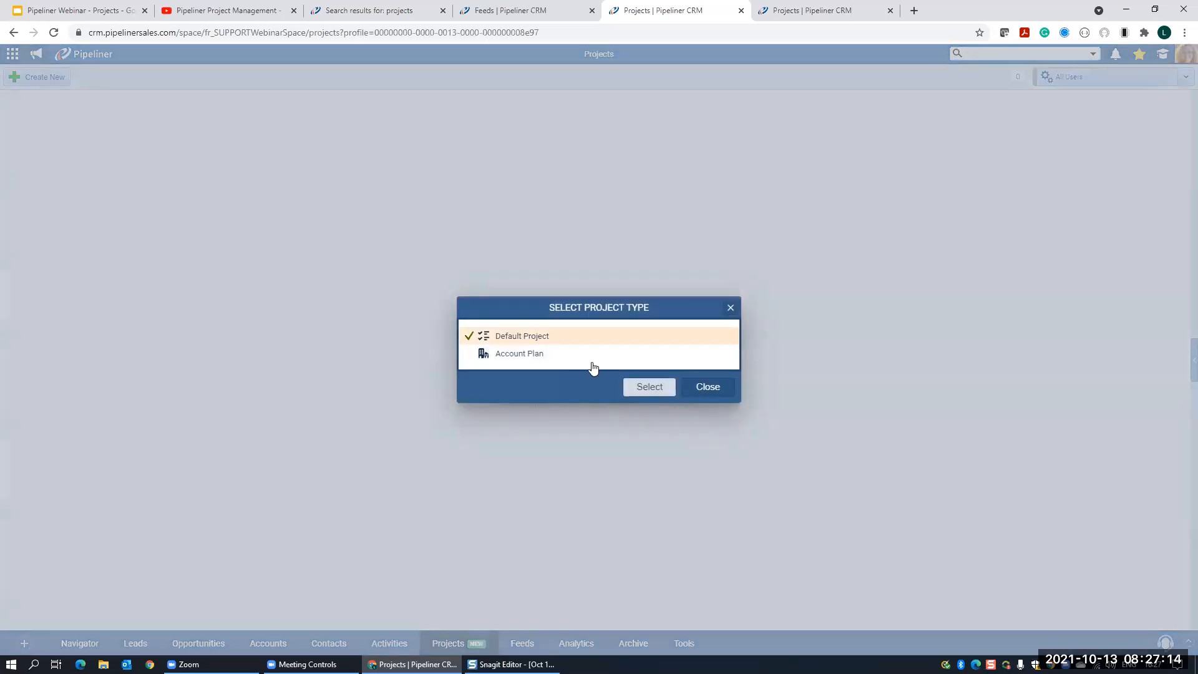
pyautogui.click(650, 386)
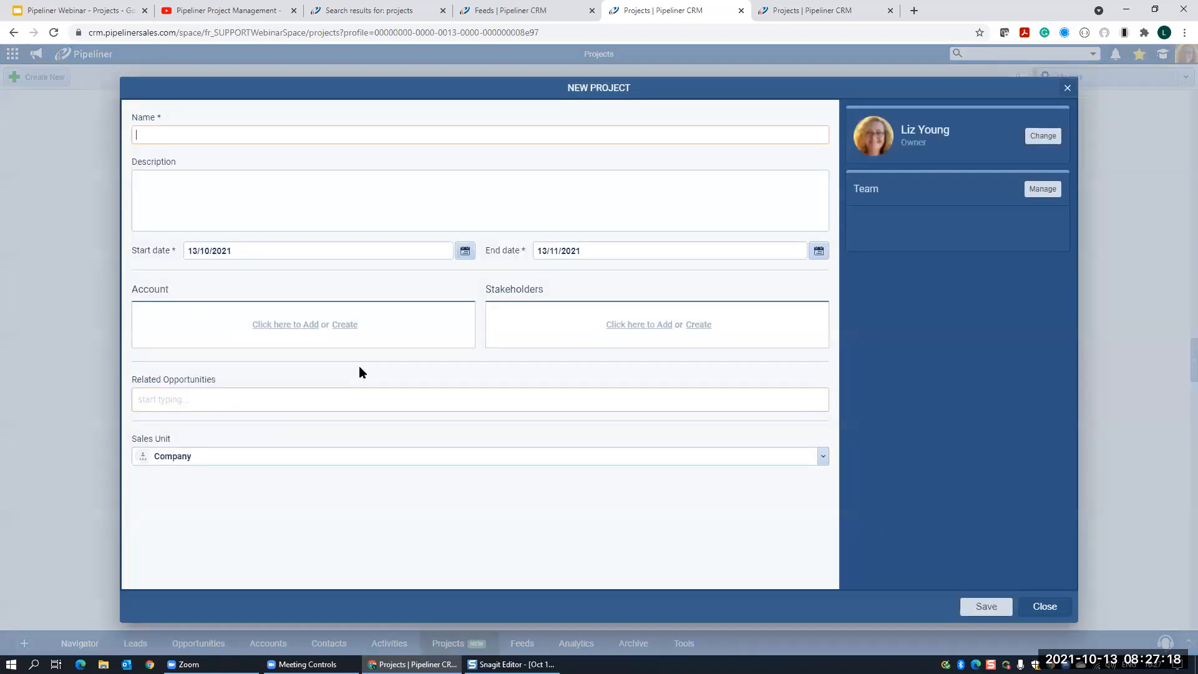
pyautogui.write('New Product')
# - Assign Blue Inc. as the project's account and add its suggested contact as the stakeholder
pyautogui.click(289, 326)
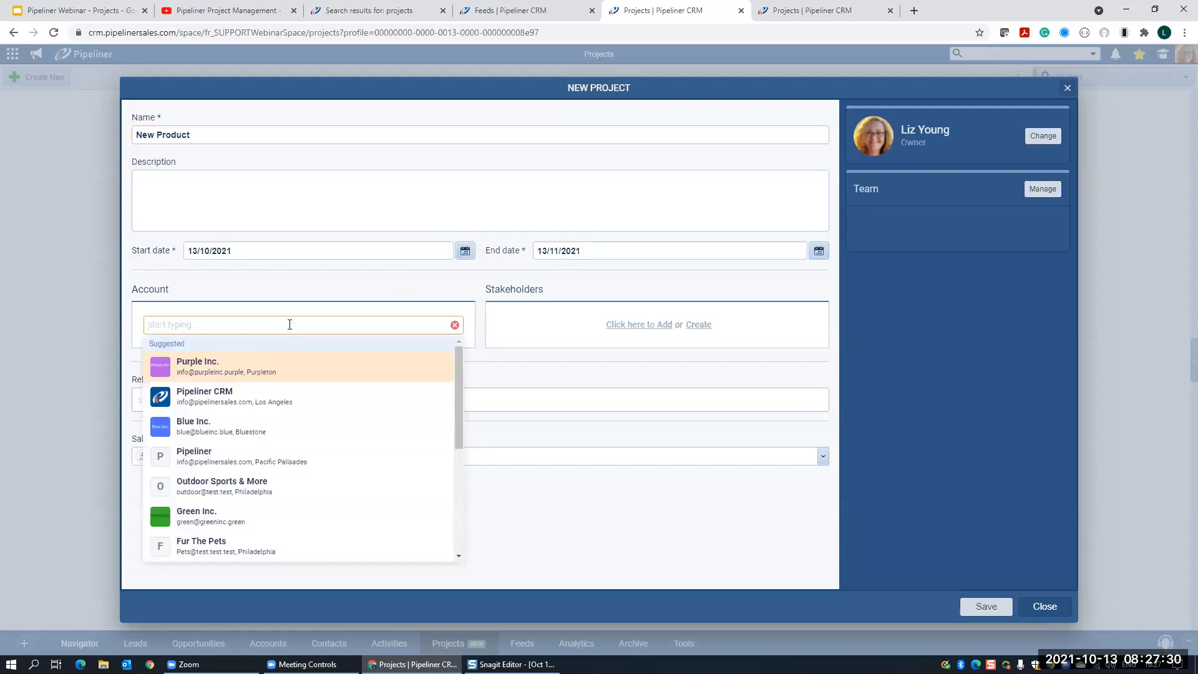
pyautogui.click(218, 433)
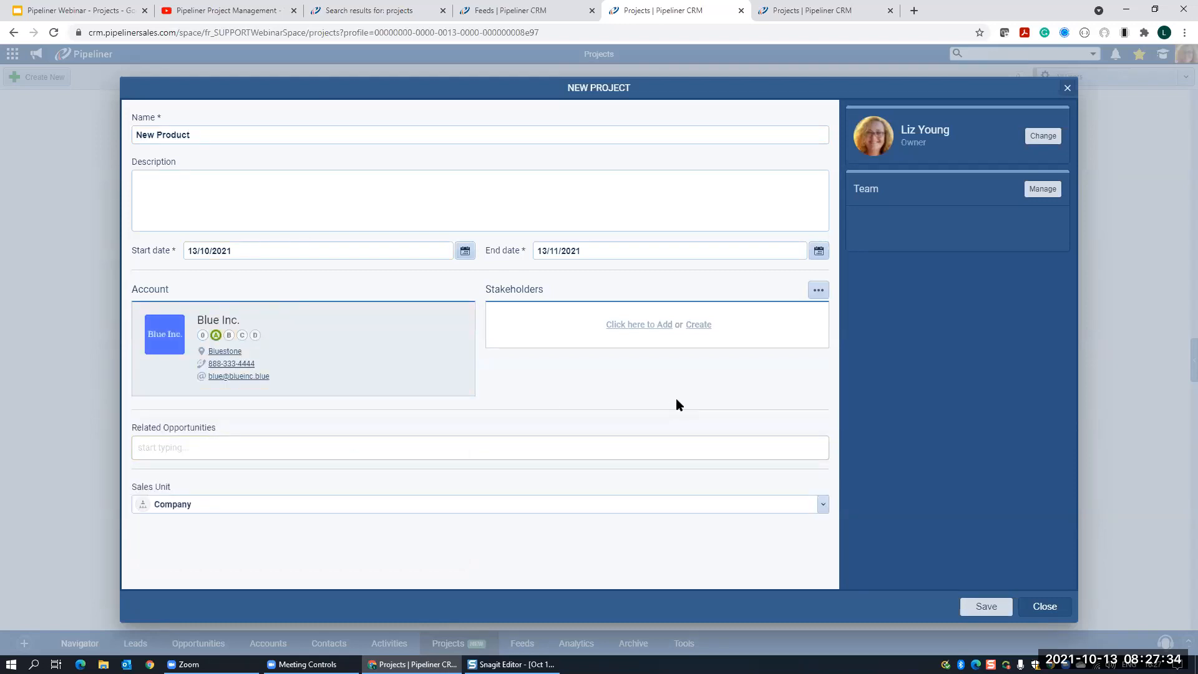
pyautogui.click(638, 324)
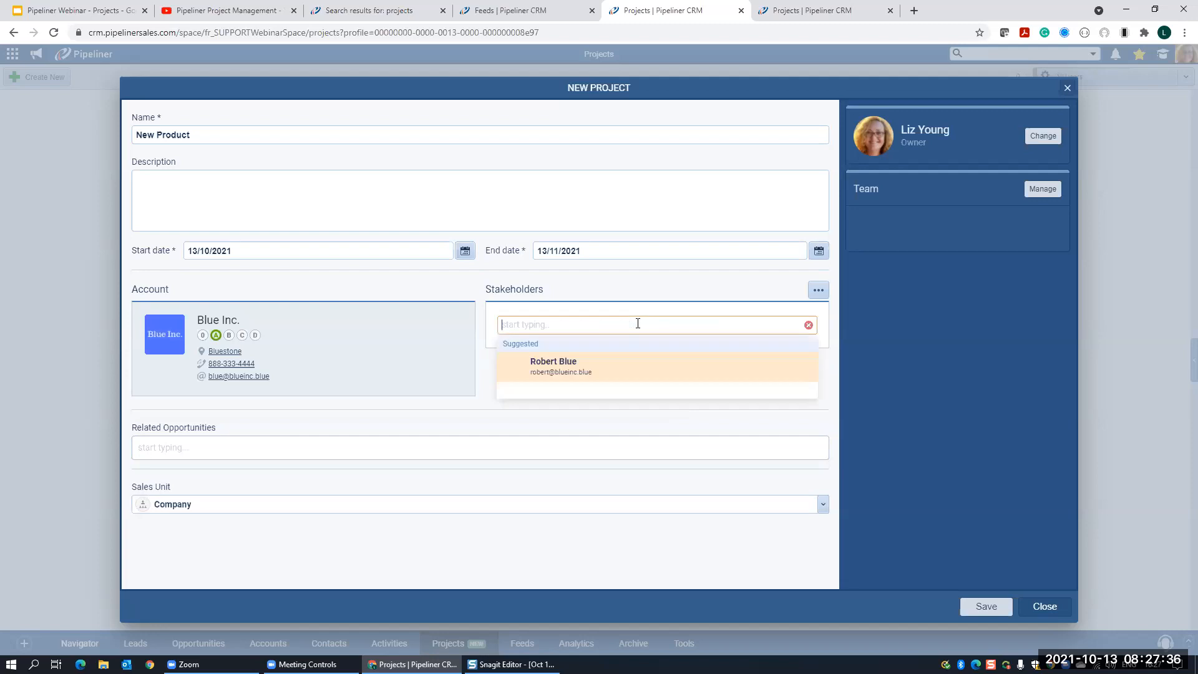
pyautogui.click(612, 368)
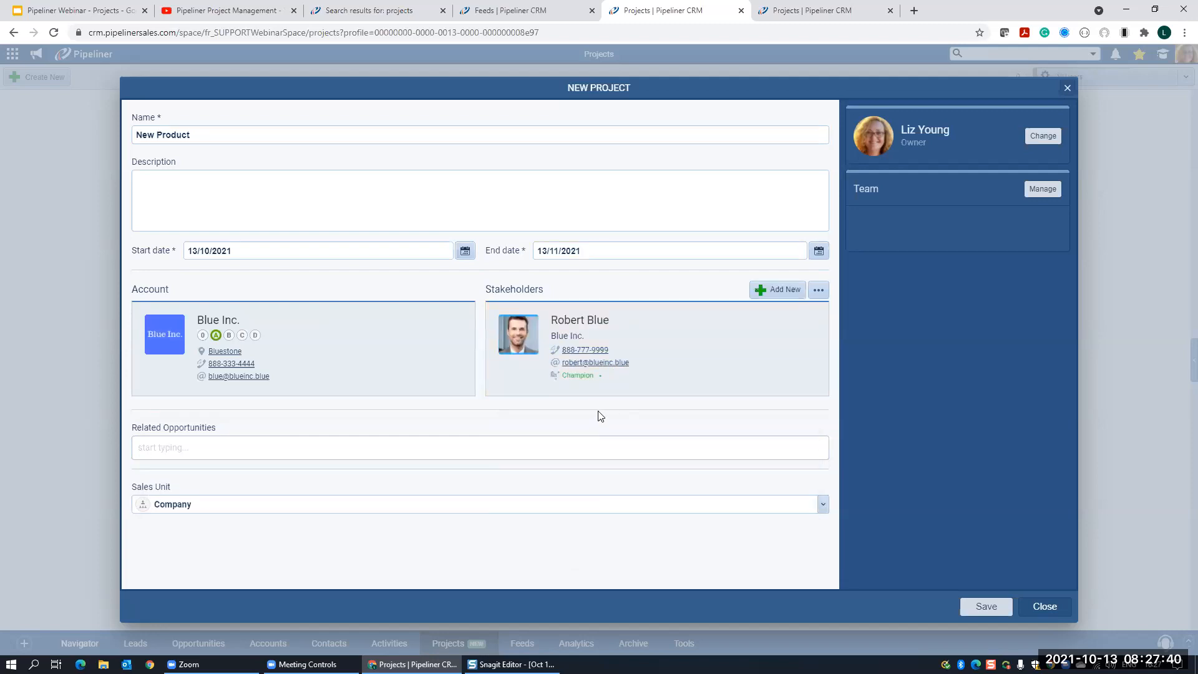
# - Link Green Inc. 2021, [Sample] Lost Opportunity and [Sample] Opportunity as related opportunities, and save the project
pyautogui.click(312, 450)
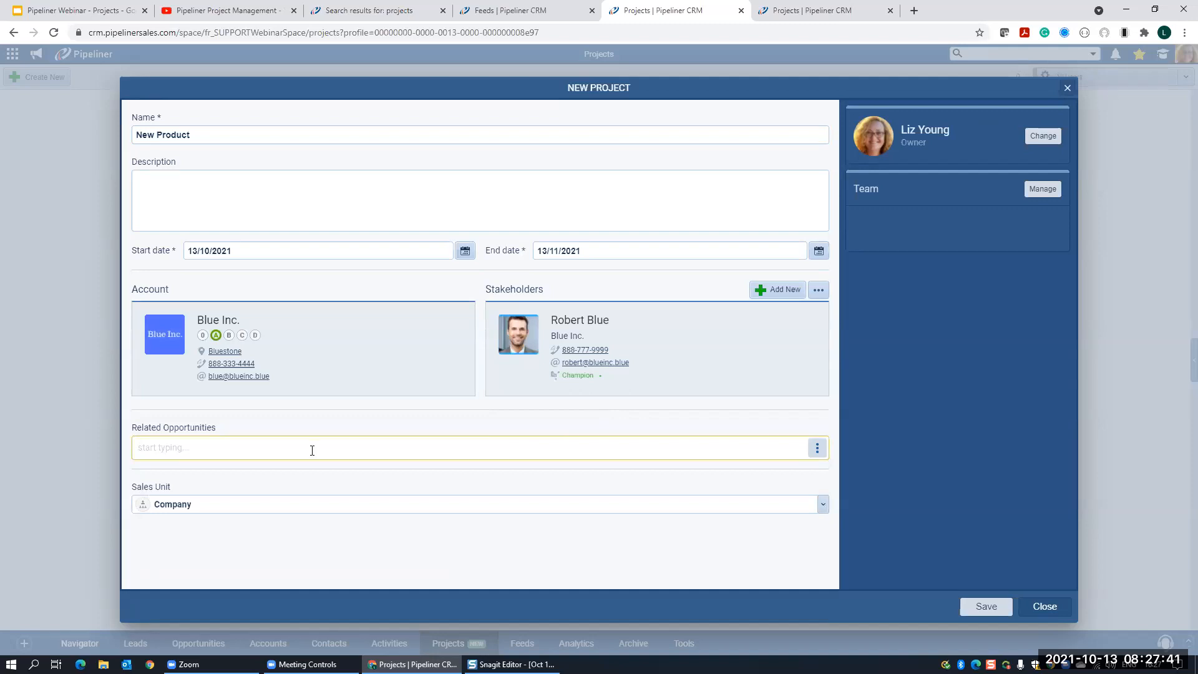
pyautogui.click(251, 449)
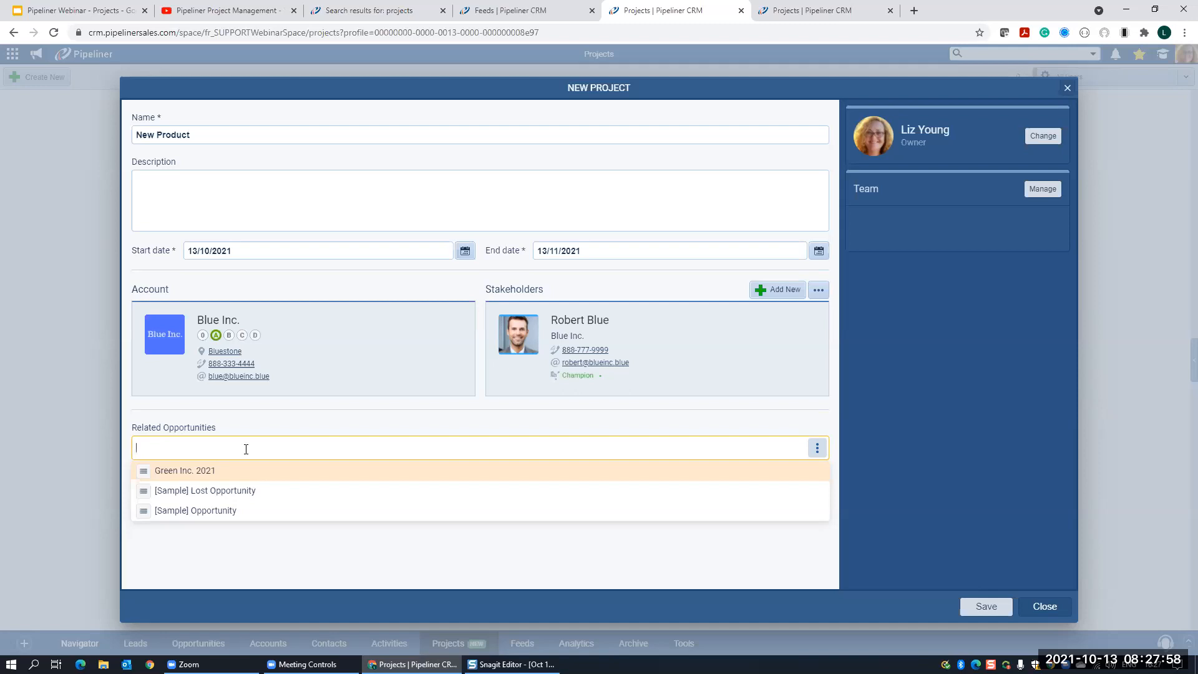
pyautogui.click(268, 475)
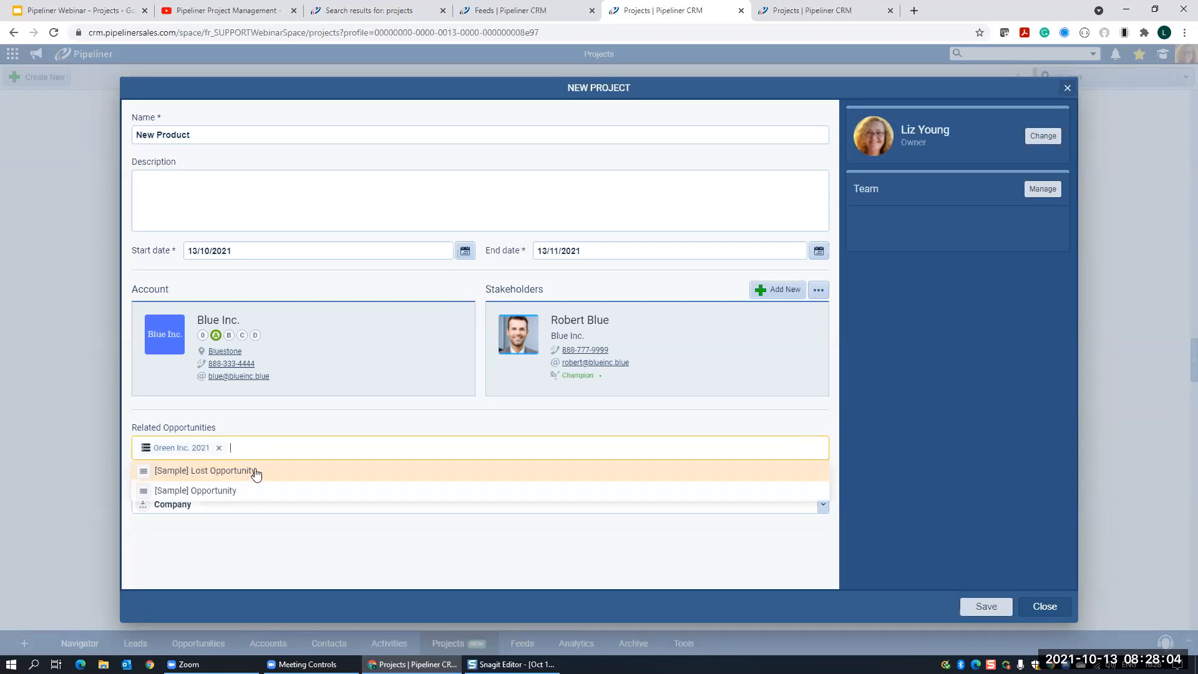
pyautogui.click(253, 474)
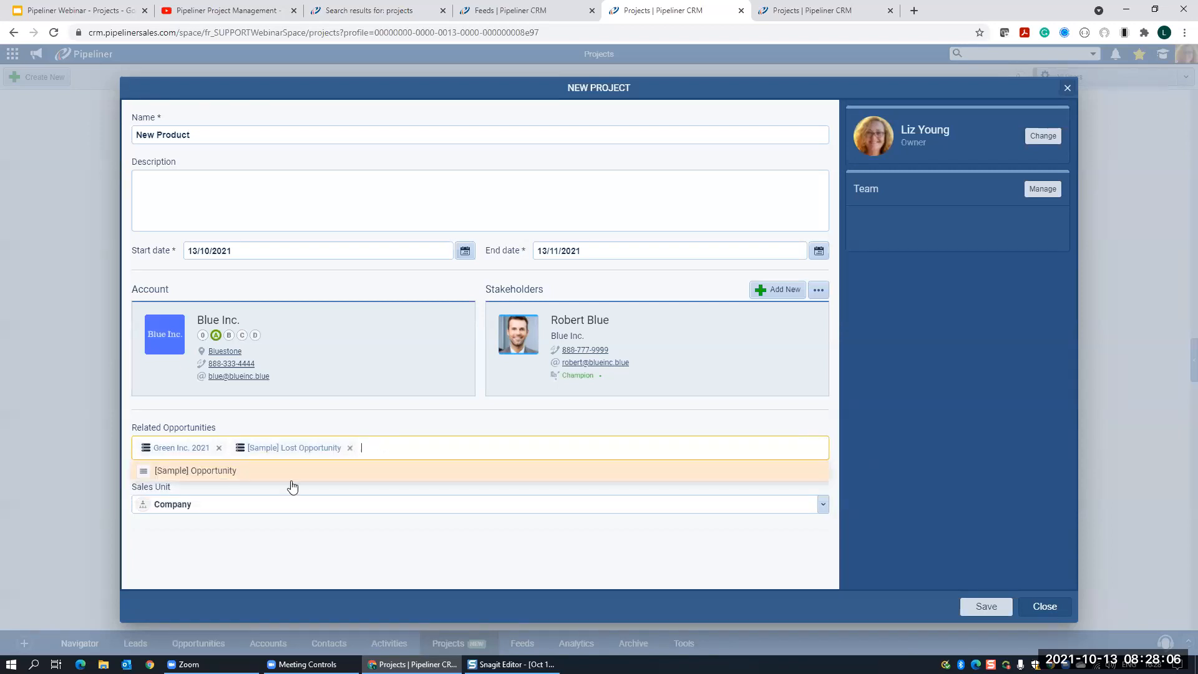
pyautogui.click(289, 481)
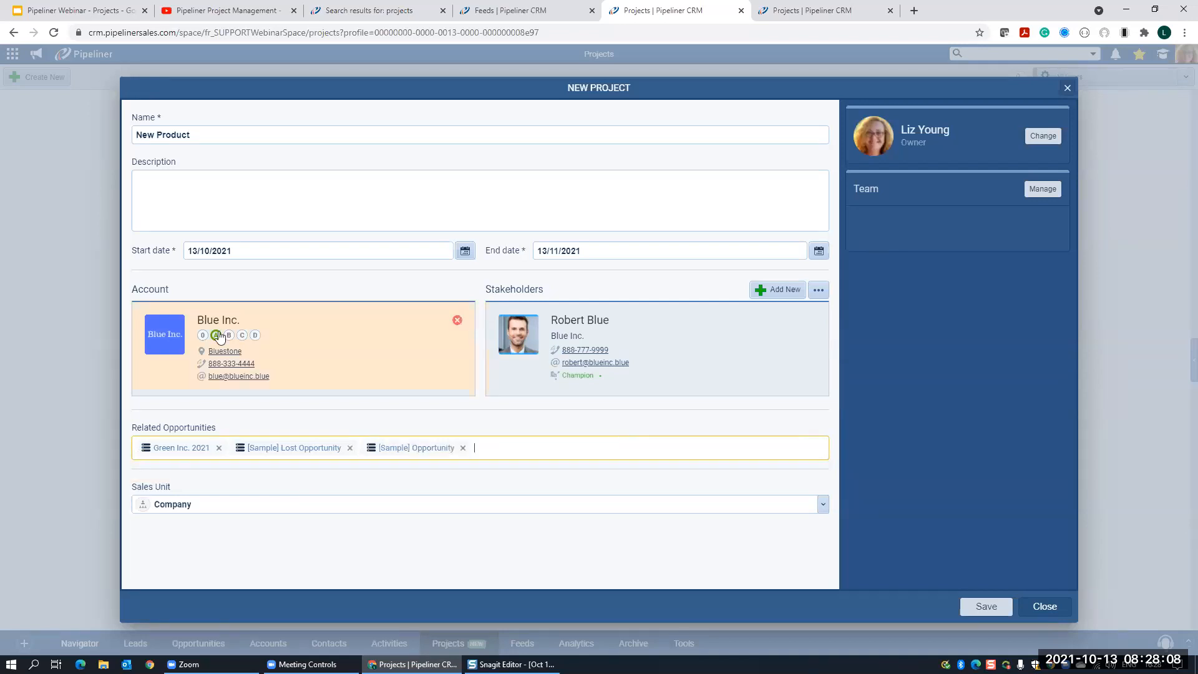
pyautogui.click(978, 609)
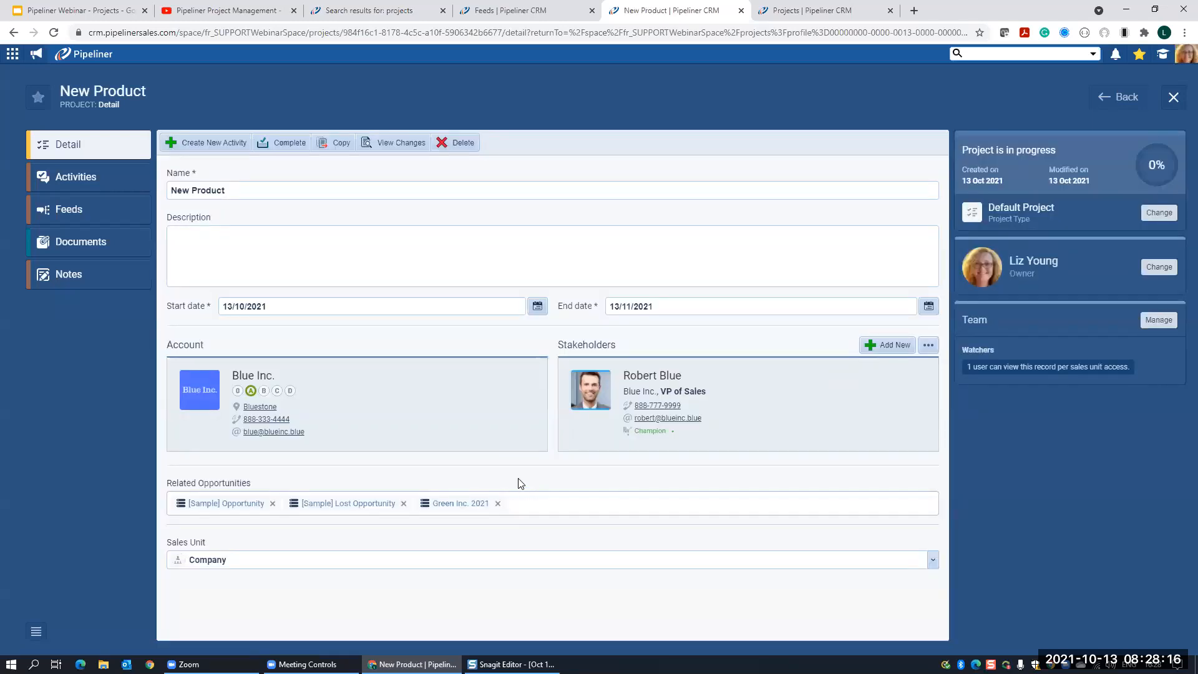
# - Look through the New Product project's activities, feeds and documents, and return to its details
pyautogui.click(87, 180)
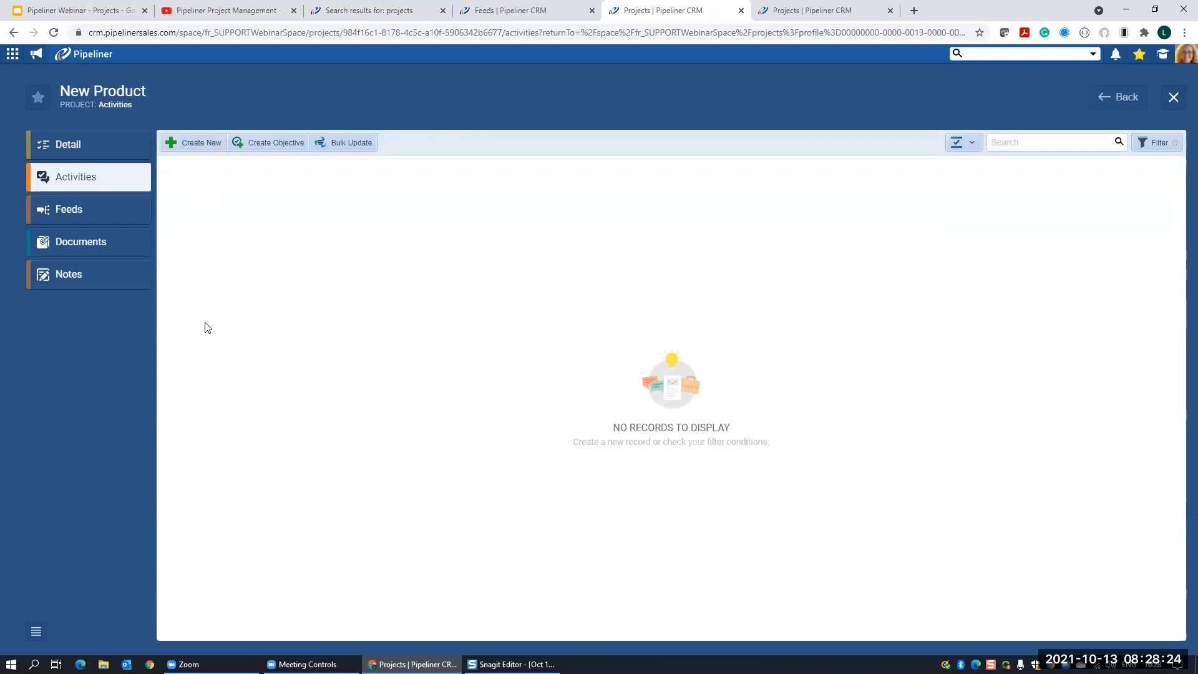
pyautogui.click(70, 212)
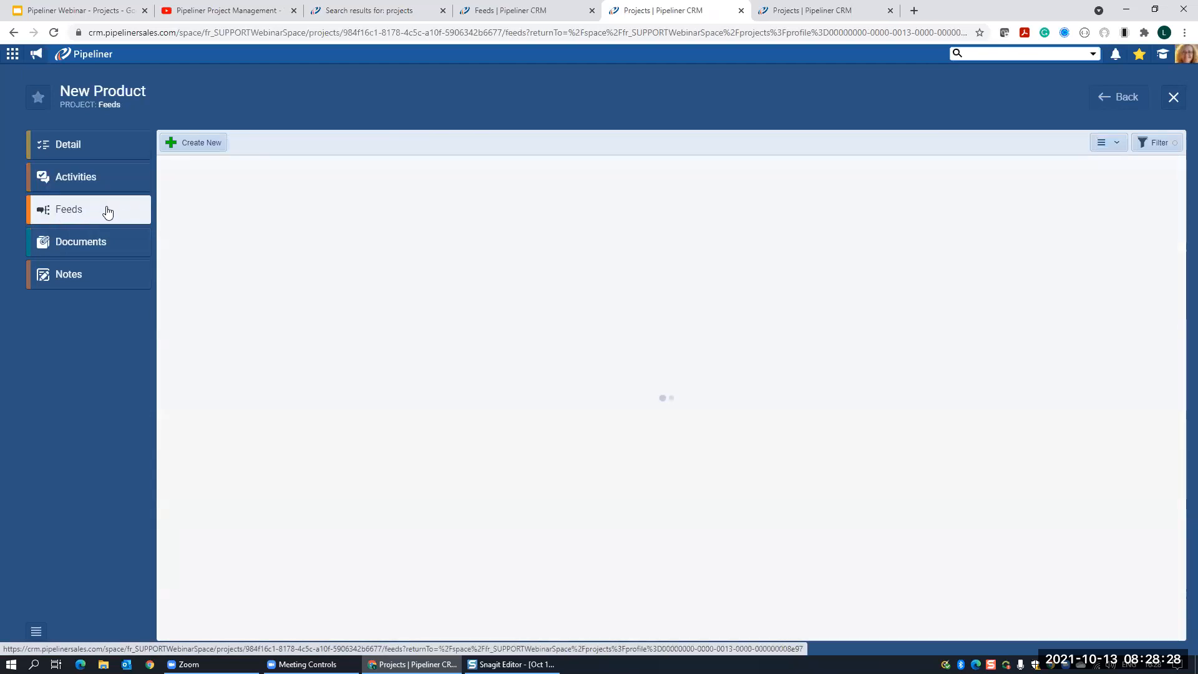
pyautogui.click(79, 246)
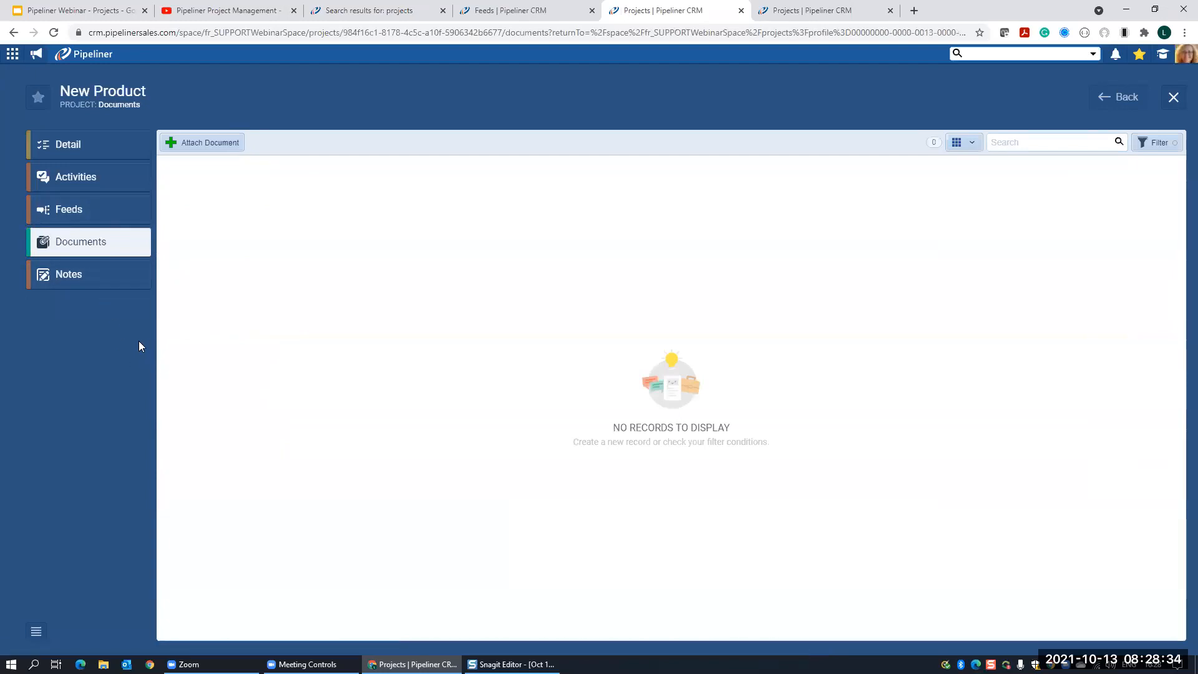
pyautogui.click(79, 146)
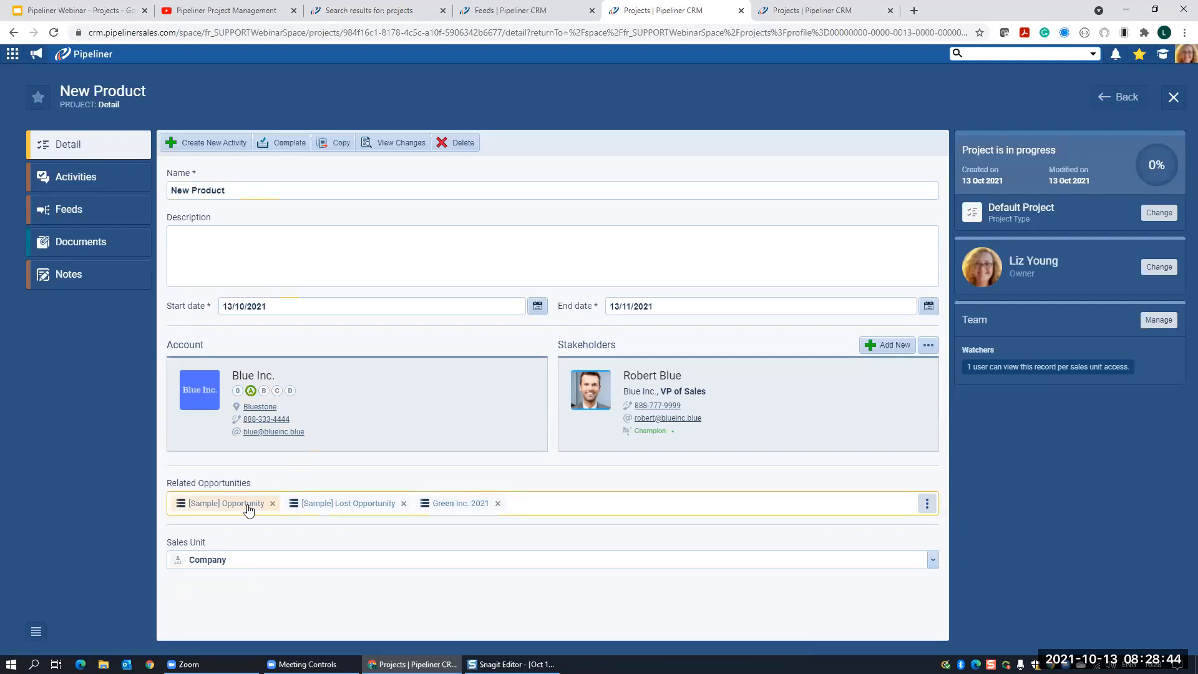
# - Open the linked Green Inc. 2021 opportunity, examine its related projects and details, and go back to the New Product project
pyautogui.click(471, 503)
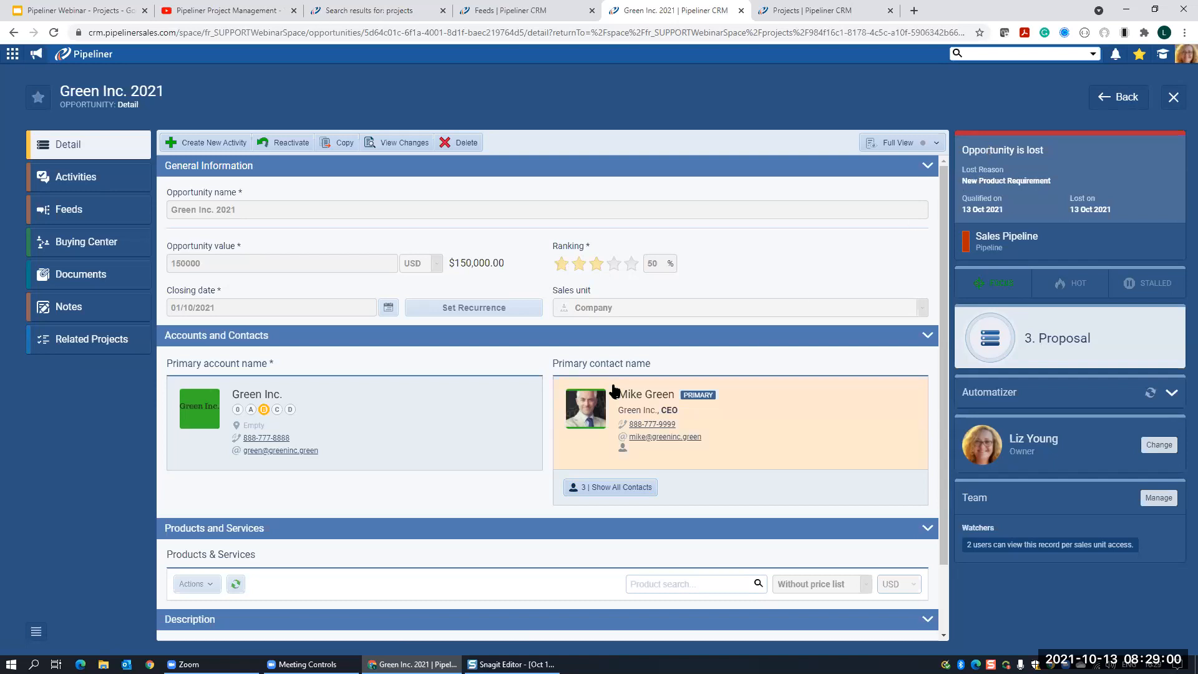
pyautogui.click(83, 347)
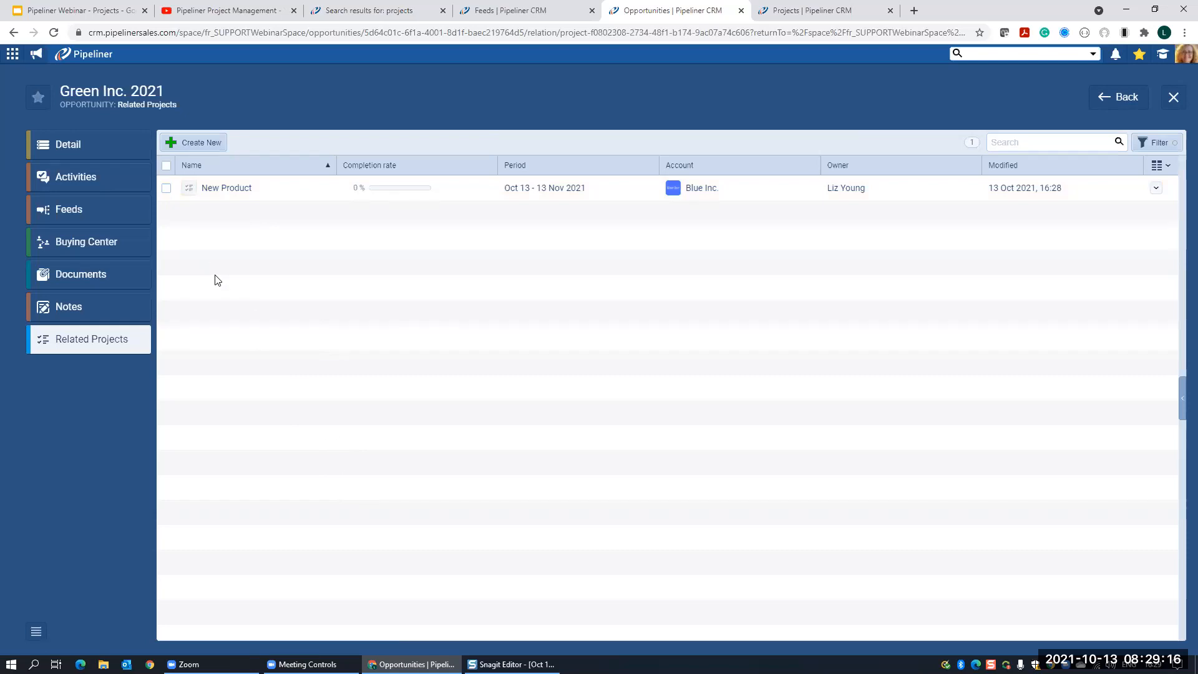
pyautogui.click(95, 145)
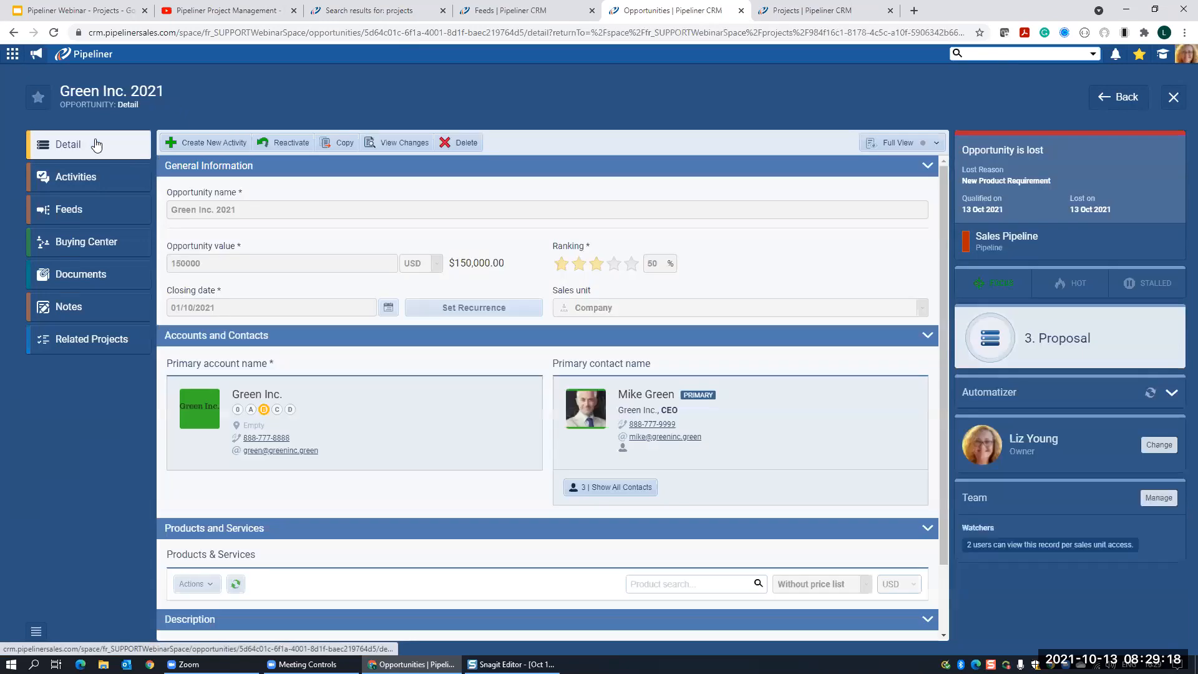
pyautogui.click(1127, 97)
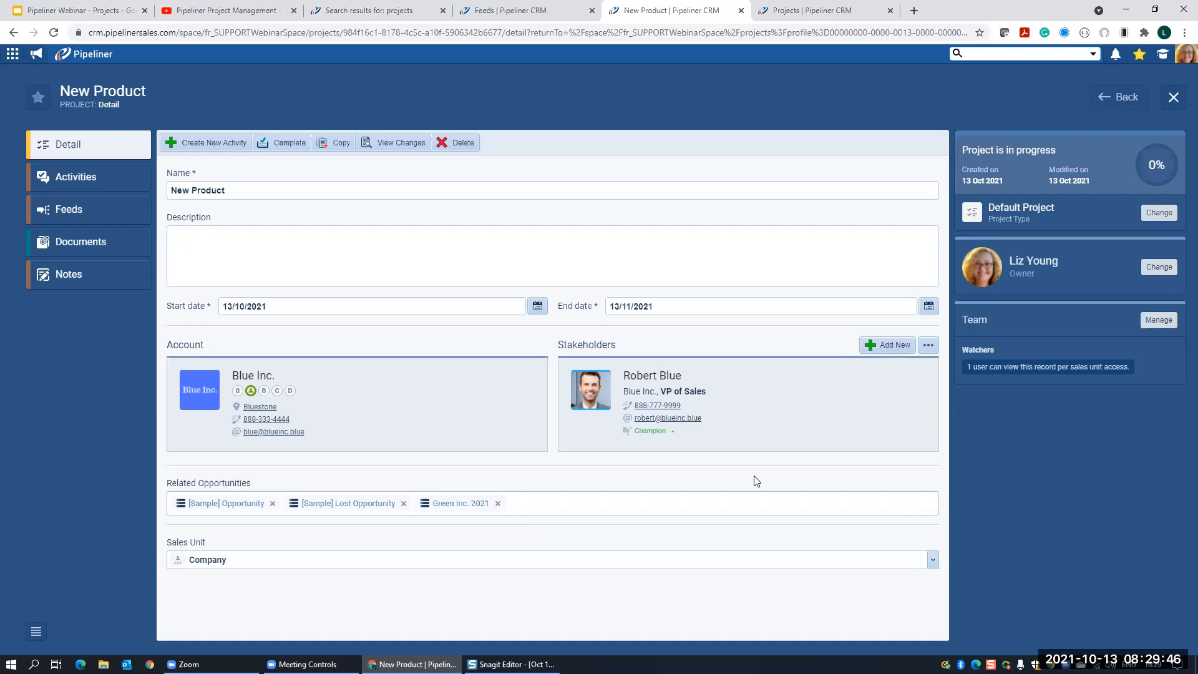
# - Close the New Product project and view the projects list in the already open v100_pipelinersales space
pyautogui.click(1174, 98)
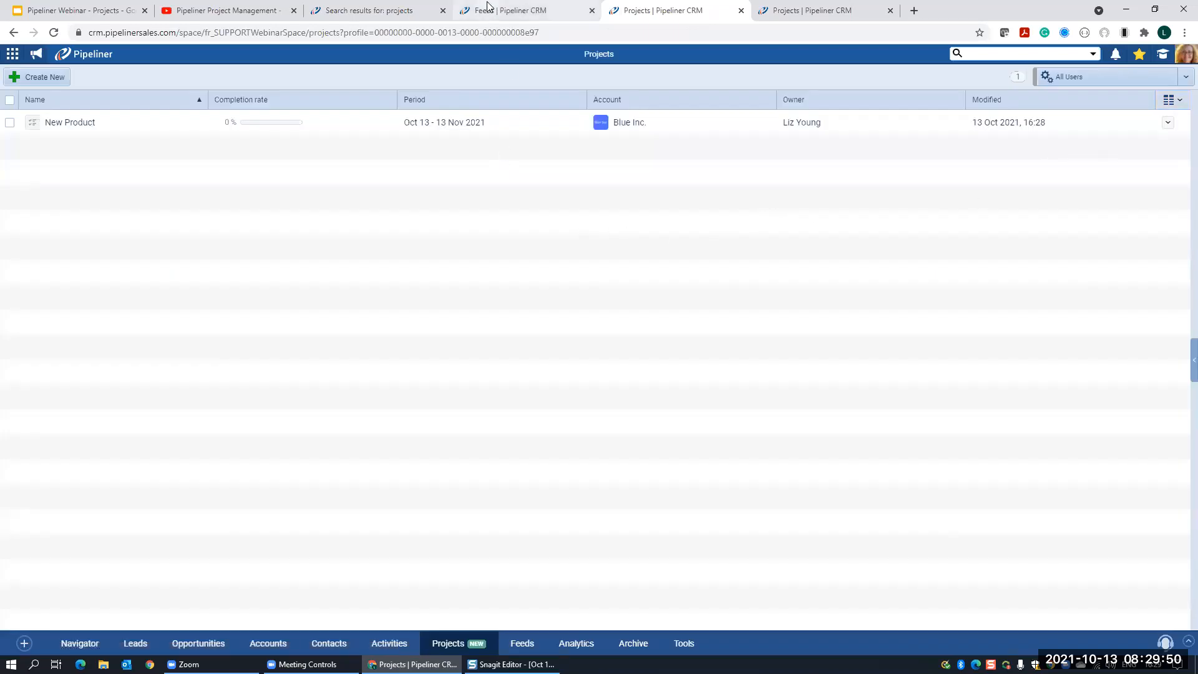
pyautogui.click(500, 11)
pyautogui.click(448, 644)
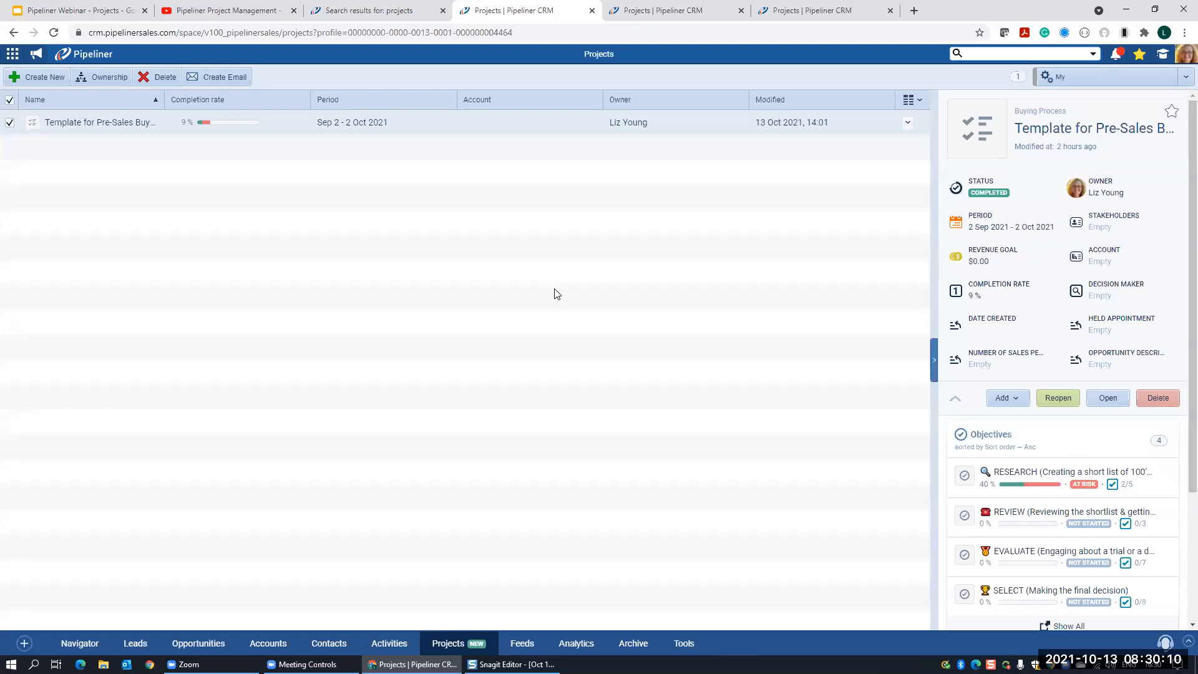
# - Switch to the staging MarketingCrm space, select only the 2021 Account Plan project and open its details
pyautogui.click(832, 12)
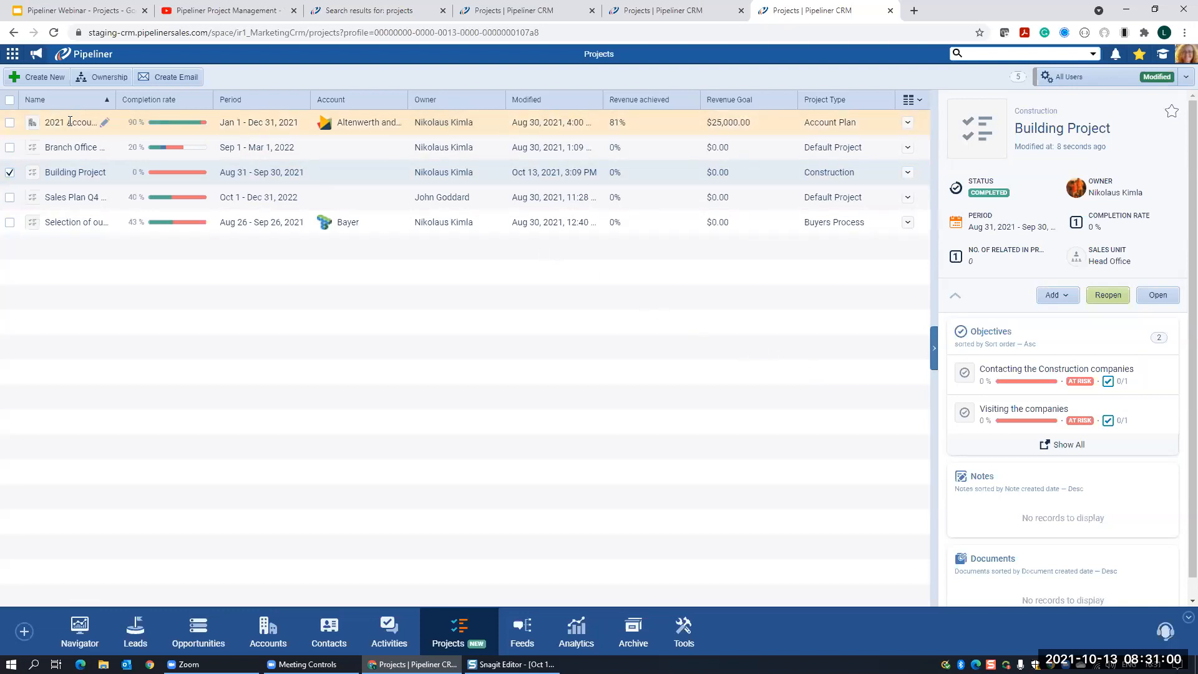
pyautogui.click(9, 123)
pyautogui.click(10, 173)
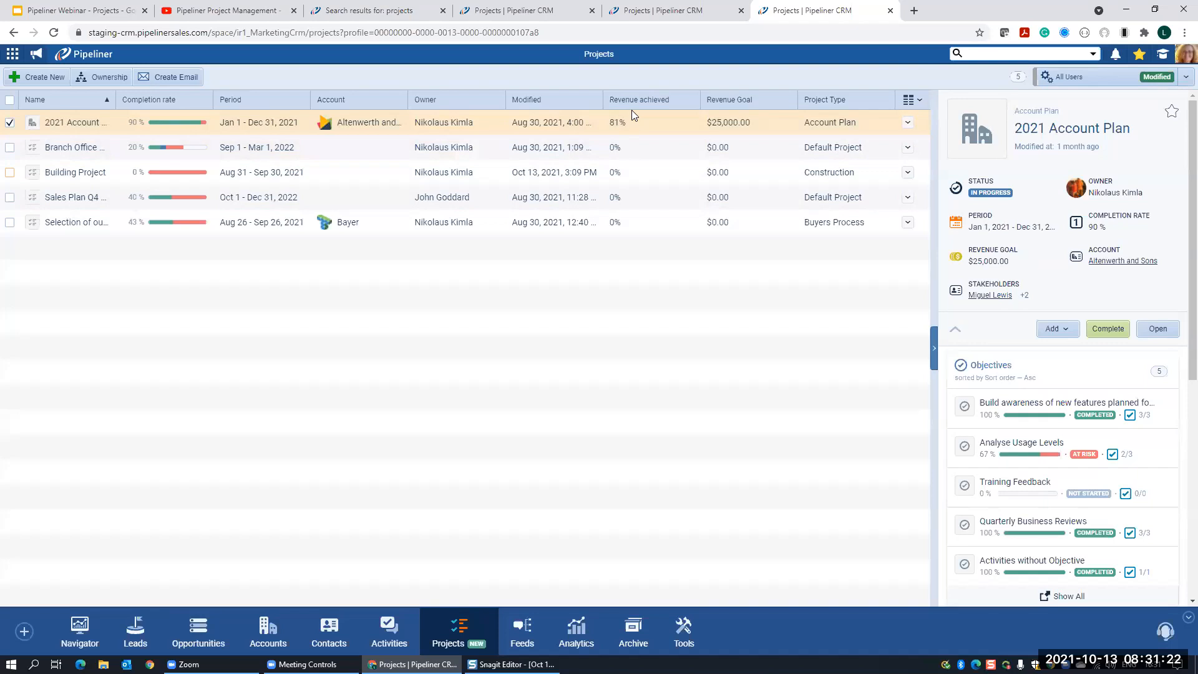
pyautogui.click(74, 122)
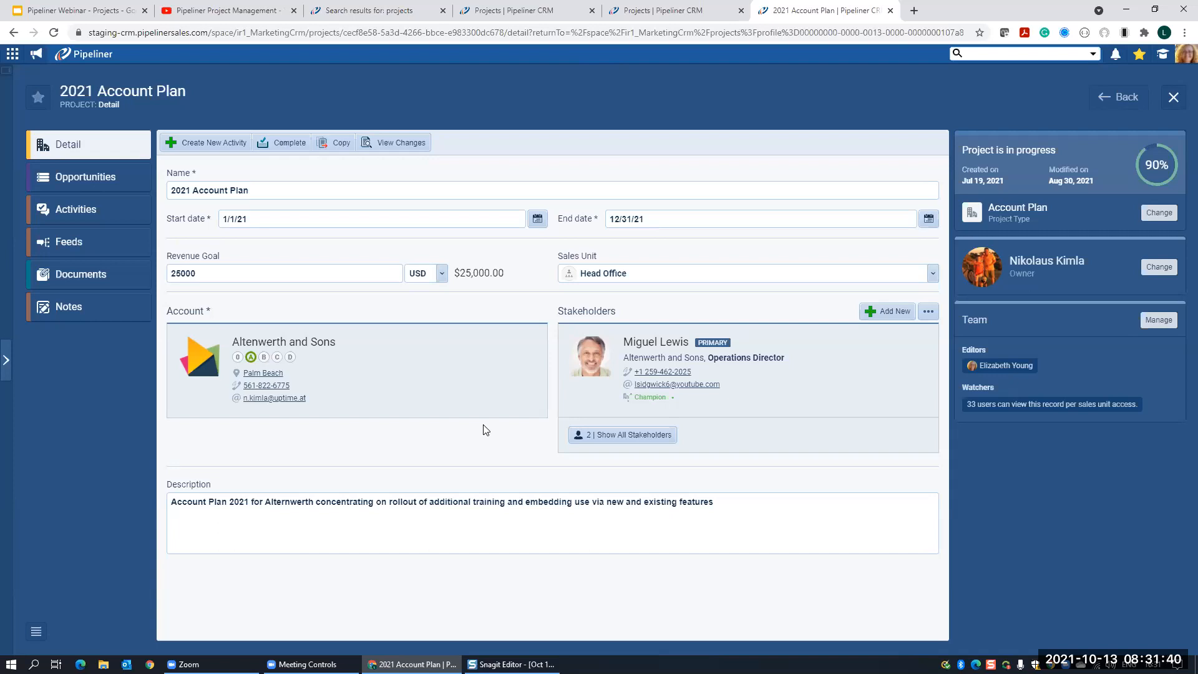
# - Examine the start date and revenue goal in the 2021 Account Plan project's details
pyautogui.click(221, 271)
pyautogui.click(242, 223)
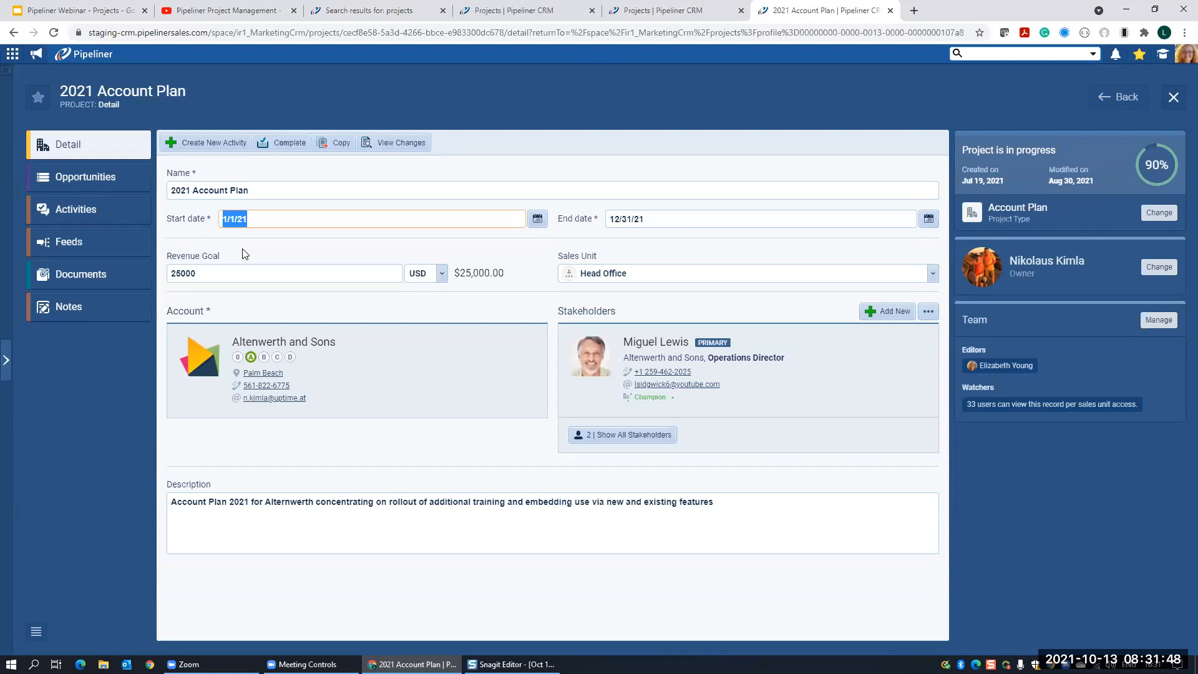
pyautogui.click(279, 250)
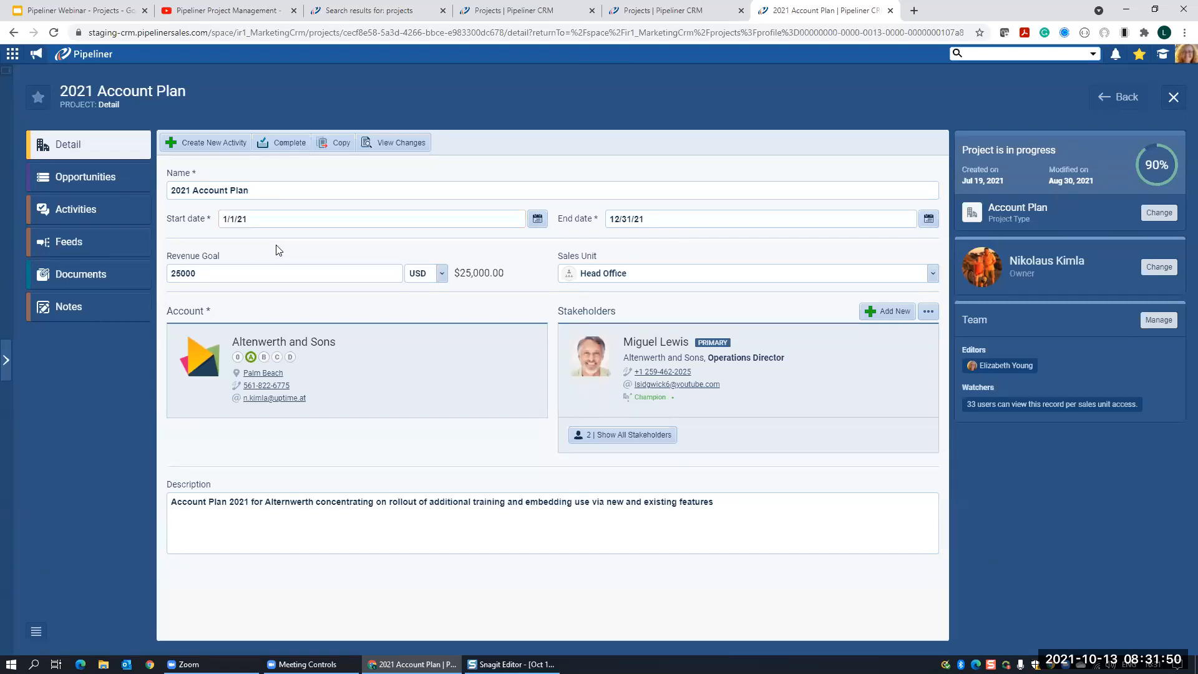
pyautogui.click(375, 277)
pyautogui.moveTo(198, 274); pyautogui.dragTo(167, 276)
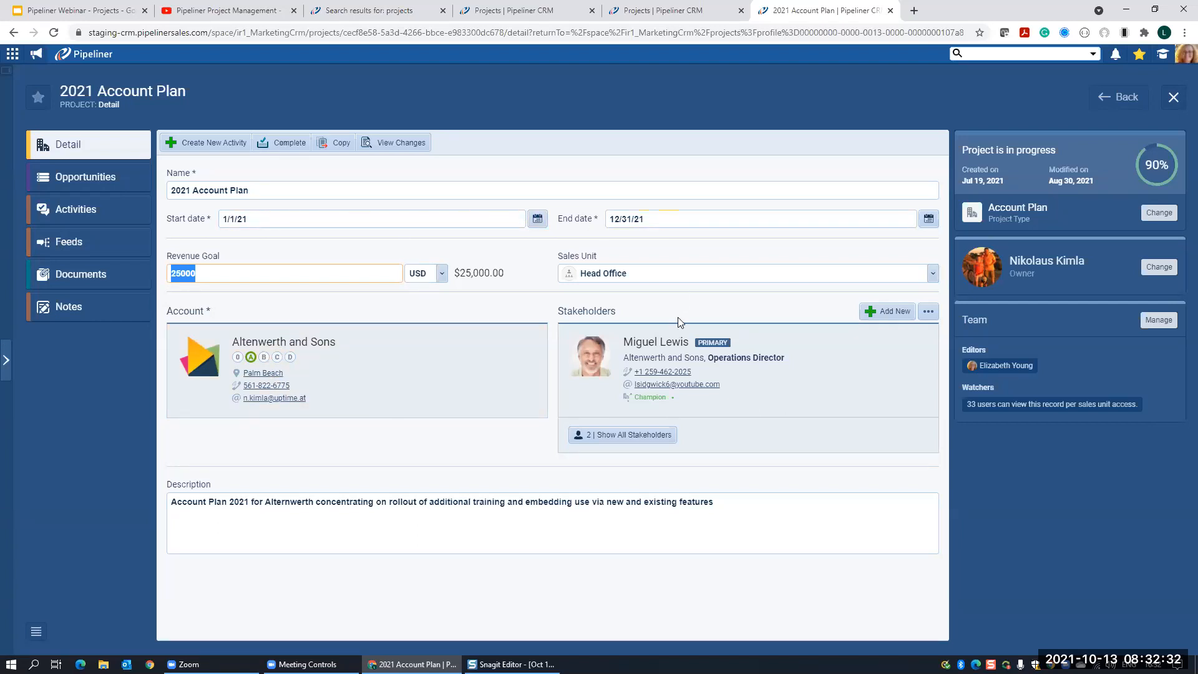
# - Show all stakeholders of the 2021 Account Plan and view the Altenwerth and Sons org chart, closing the chart when done
pyautogui.click(633, 435)
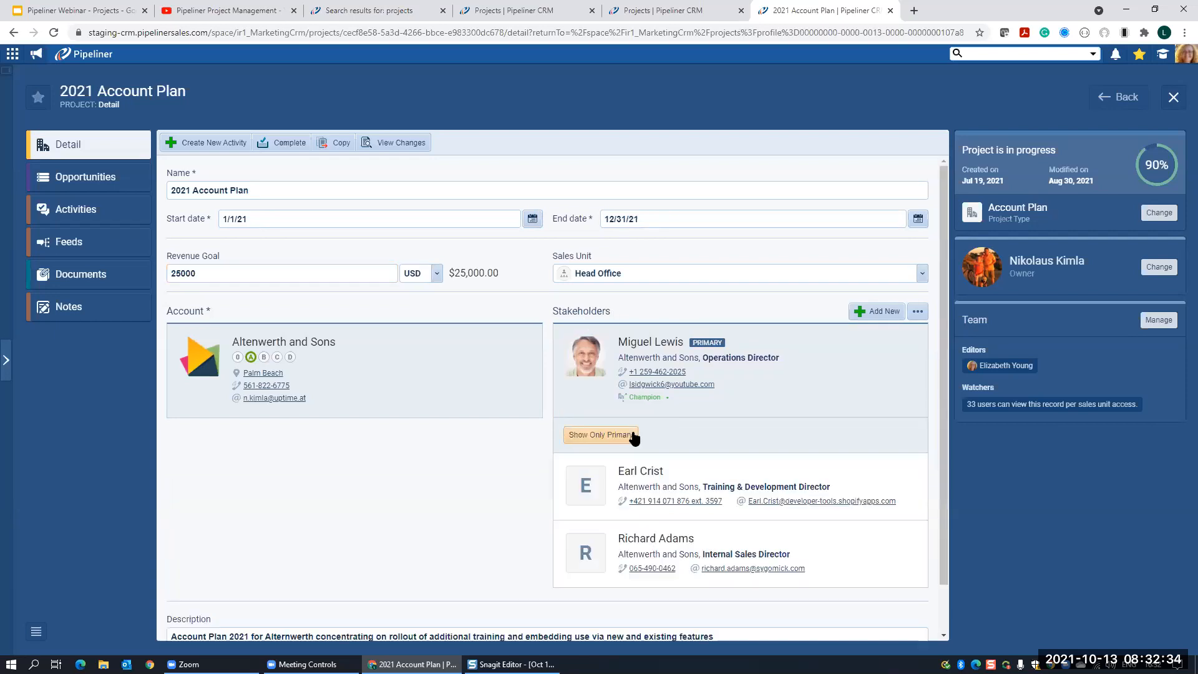
pyautogui.click(918, 312)
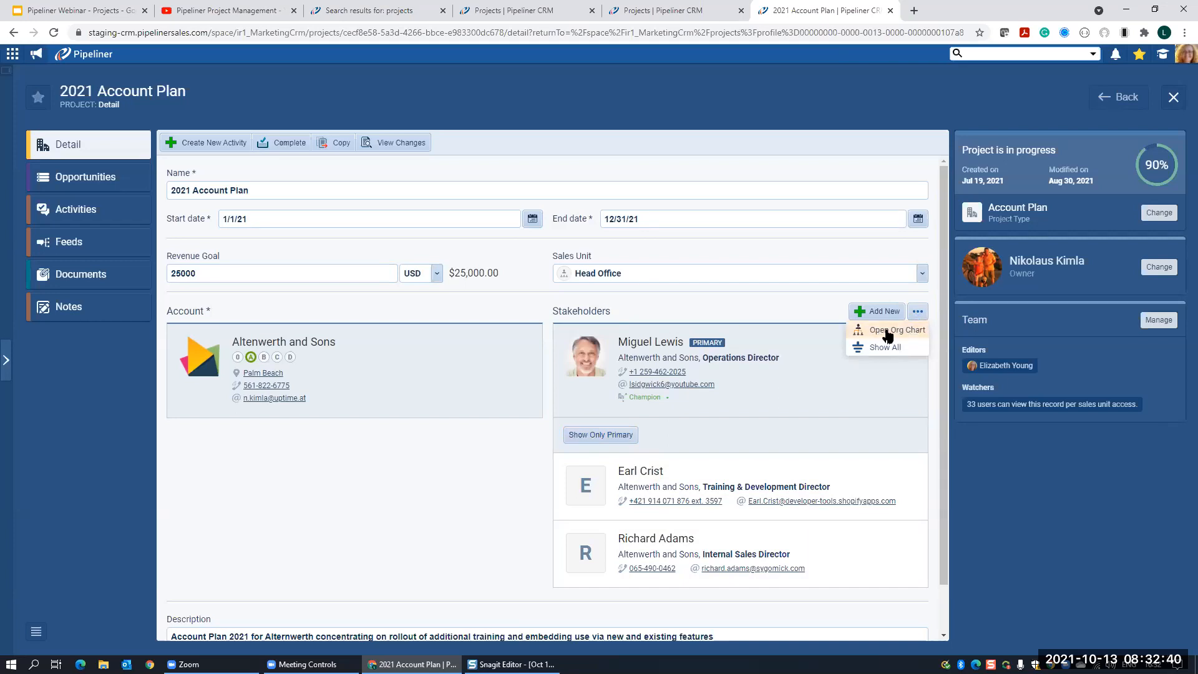
pyautogui.click(903, 330)
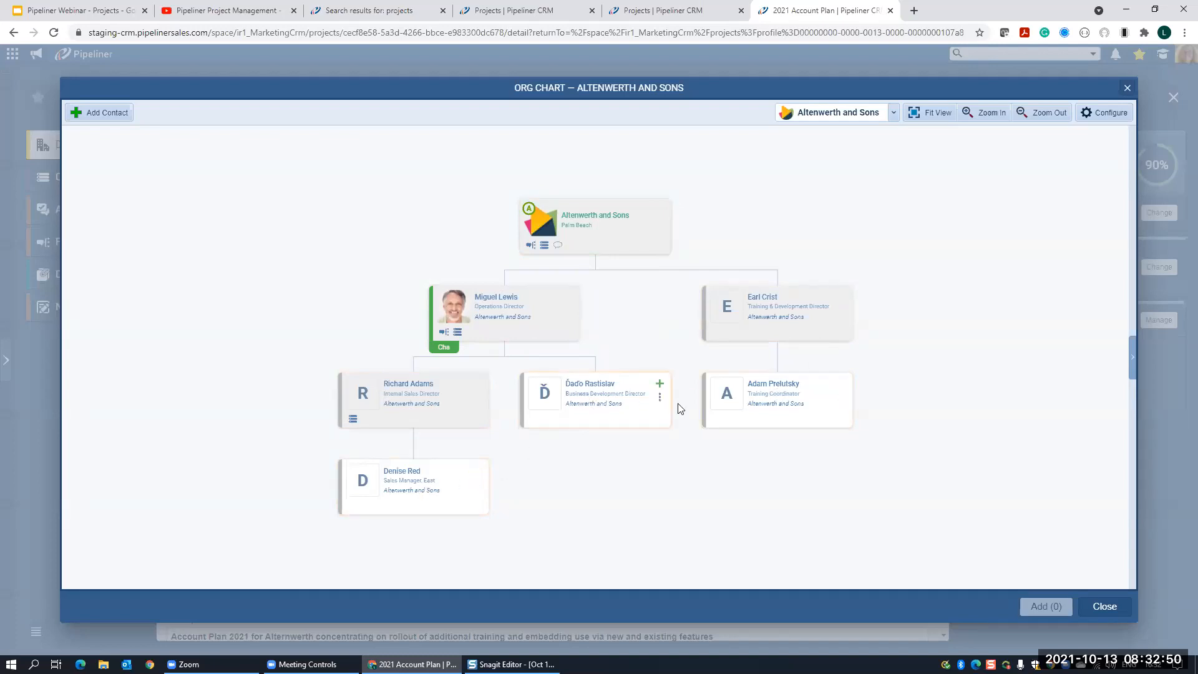
pyautogui.click(1104, 608)
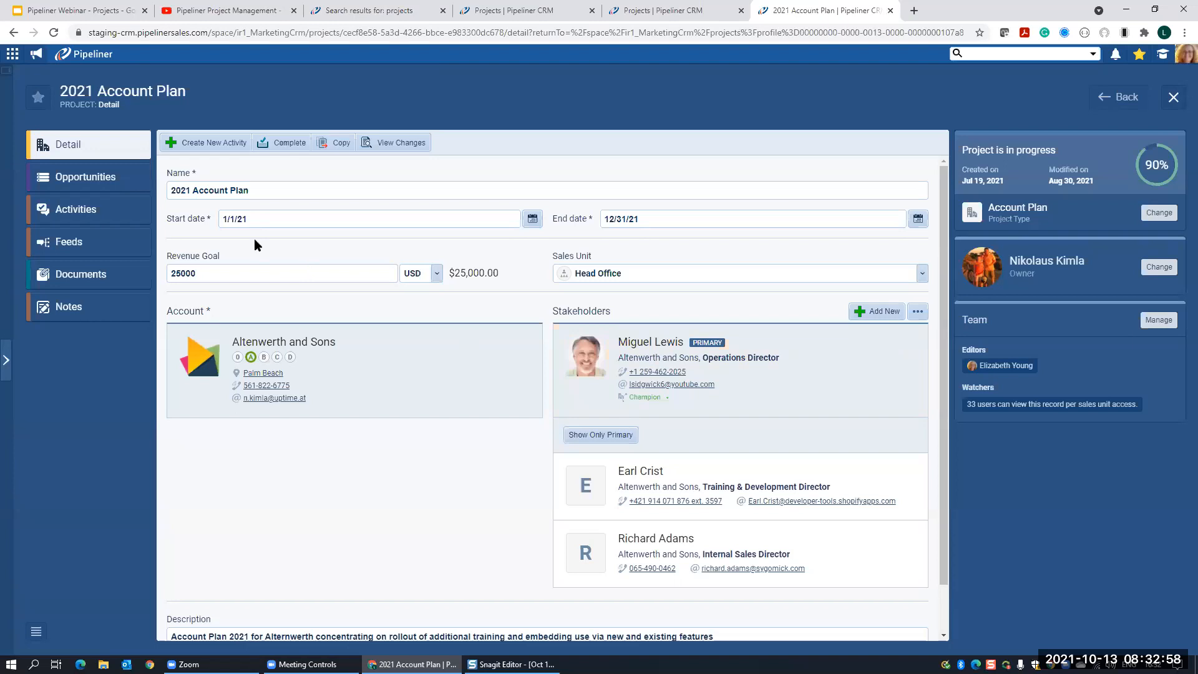
# - Review the account plan's opportunities filtered by Open, Lost and Won in turn, and close the project from its details
pyautogui.click(78, 183)
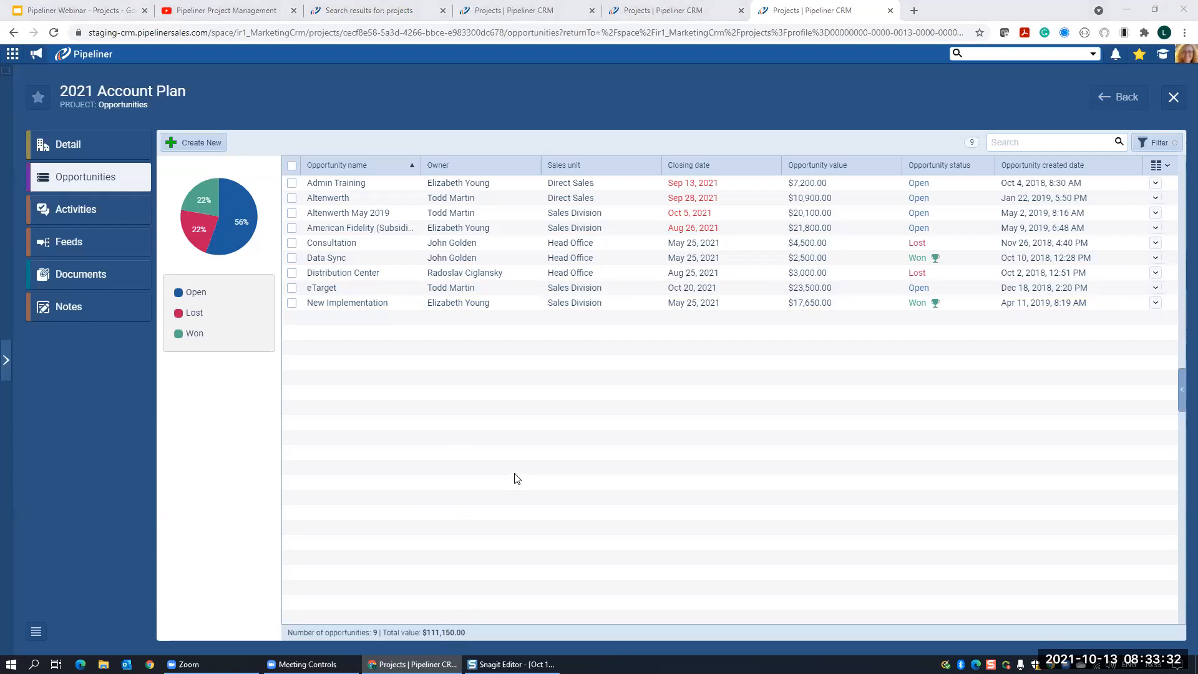
pyautogui.click(241, 228)
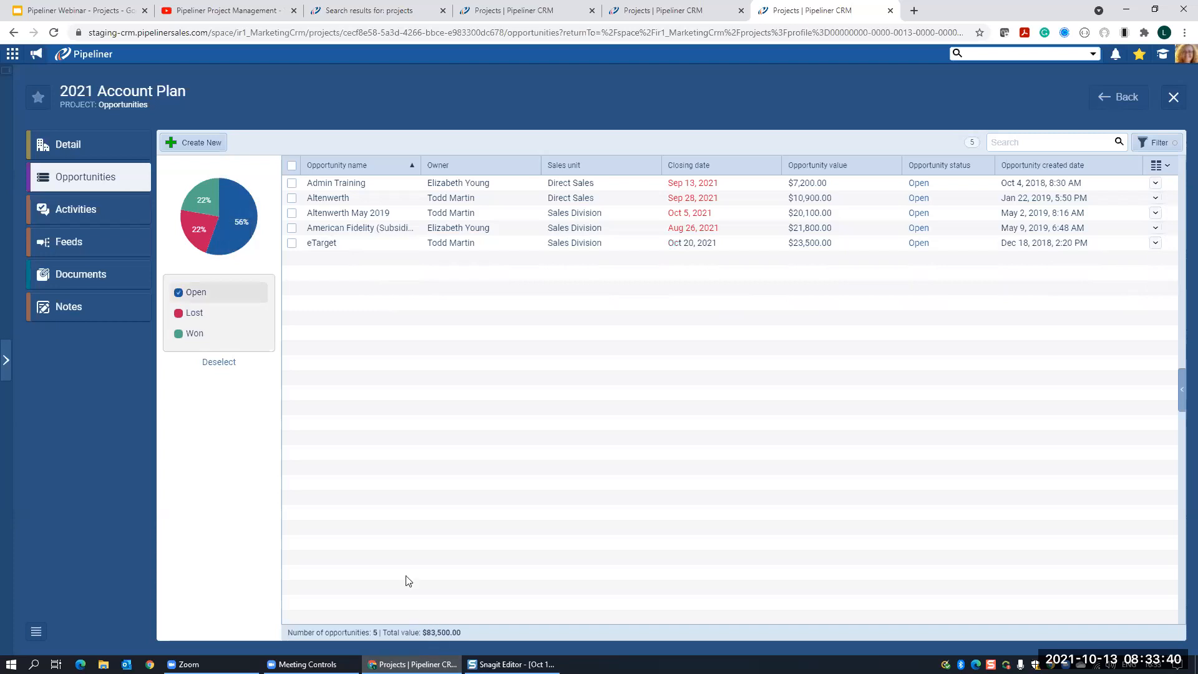
pyautogui.click(201, 235)
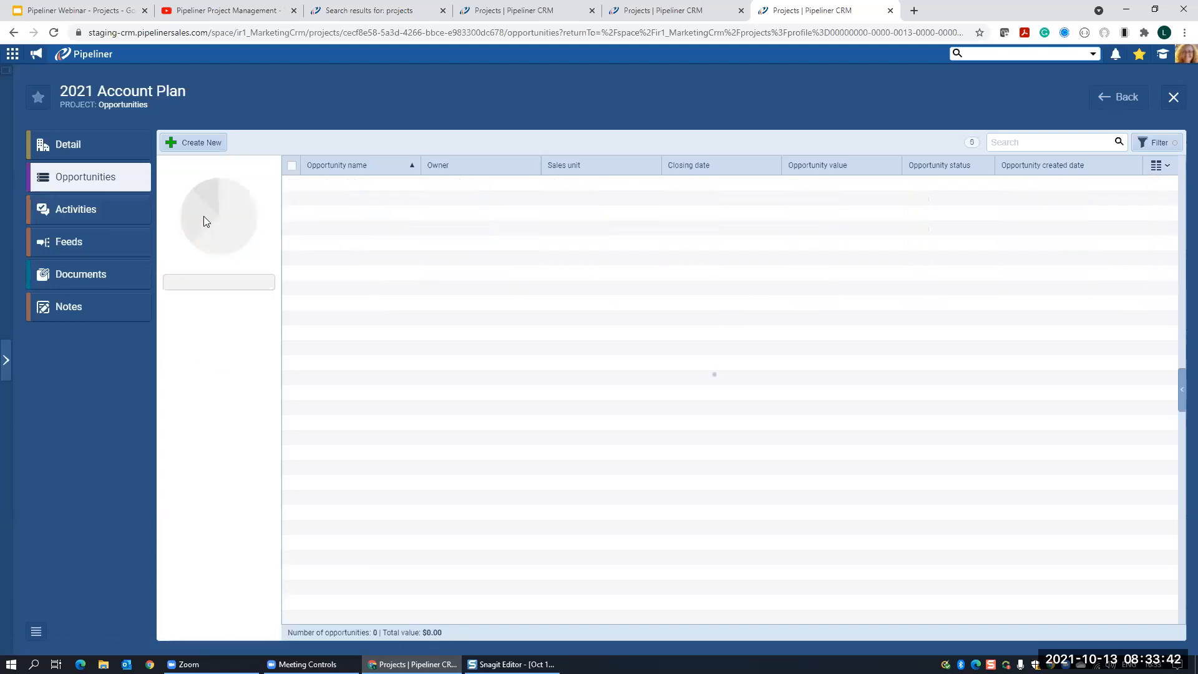
pyautogui.click(209, 191)
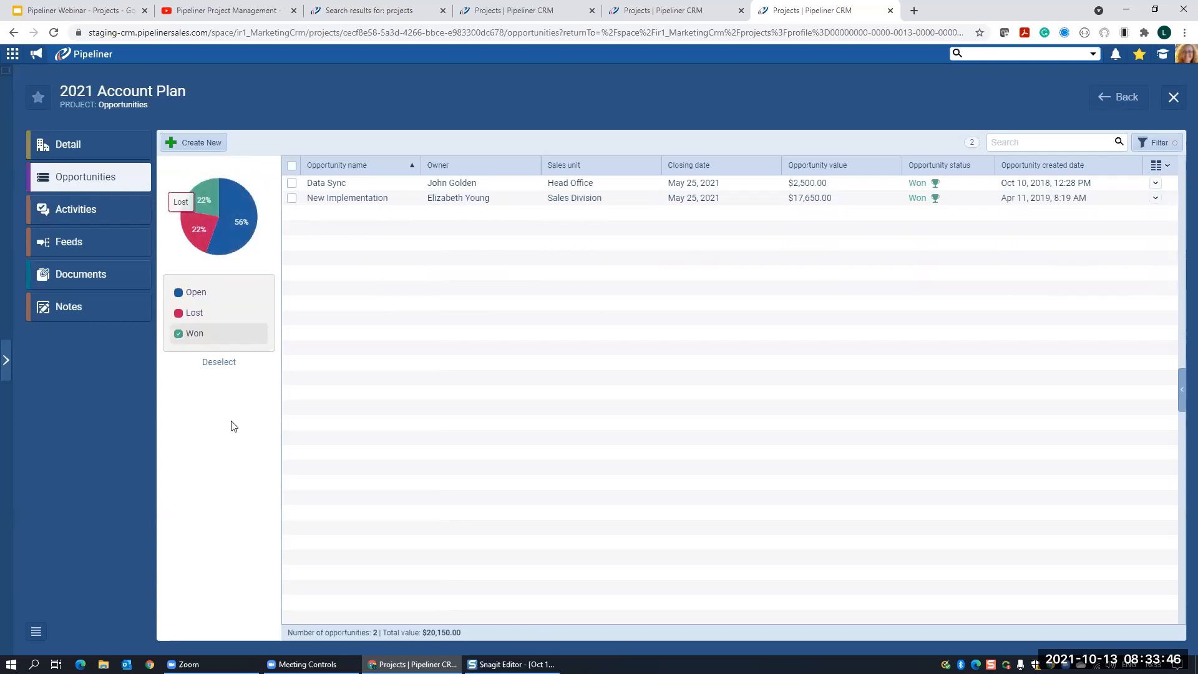
pyautogui.click(88, 150)
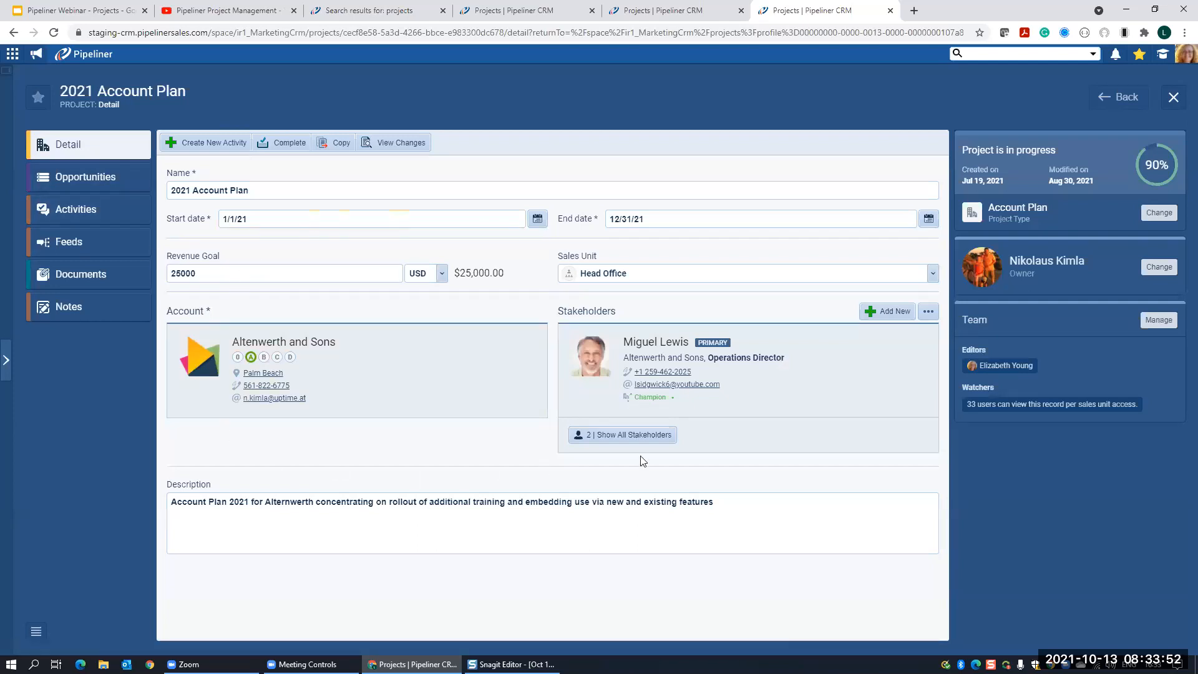
pyautogui.click(1173, 98)
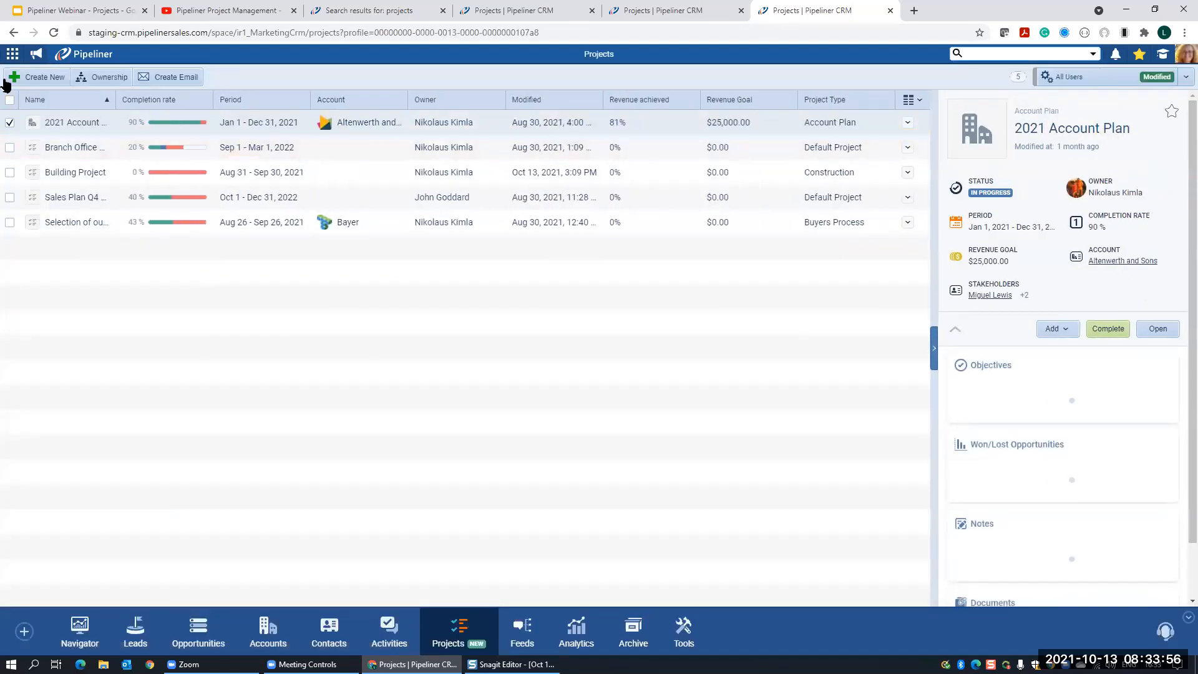
# - In the space's administration, add the This Year's Open Value field above Sales Unit on the Account Plan project form
pyautogui.click(13, 55)
pyautogui.click(48, 125)
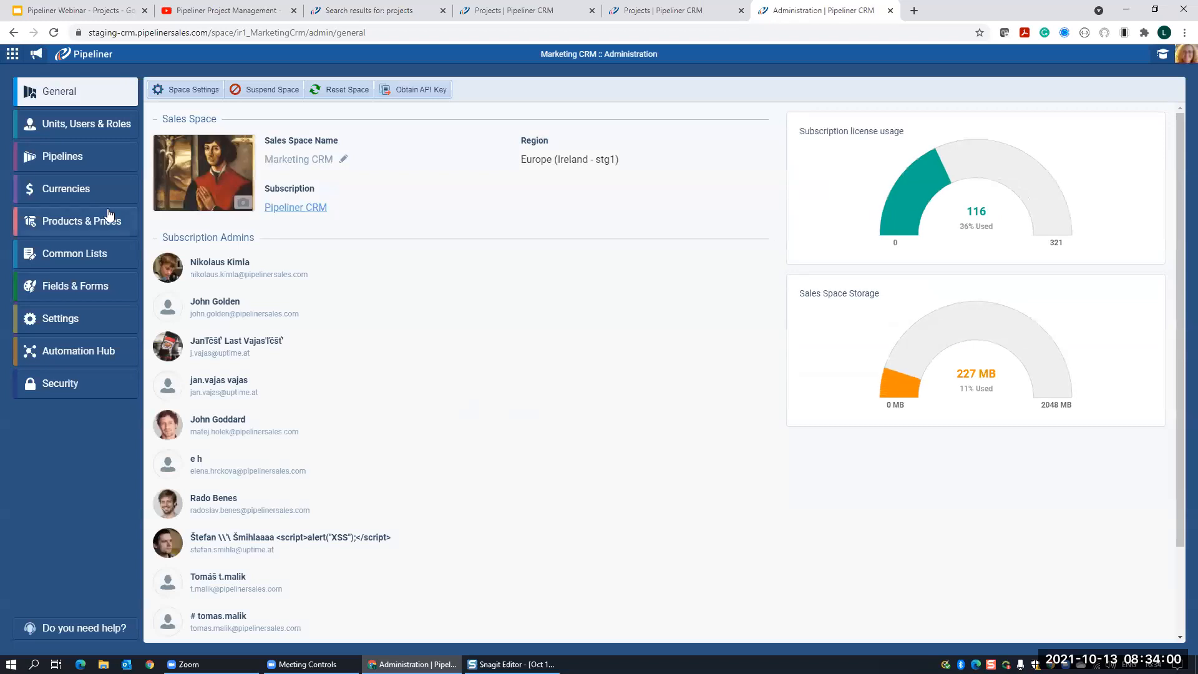
pyautogui.click(68, 287)
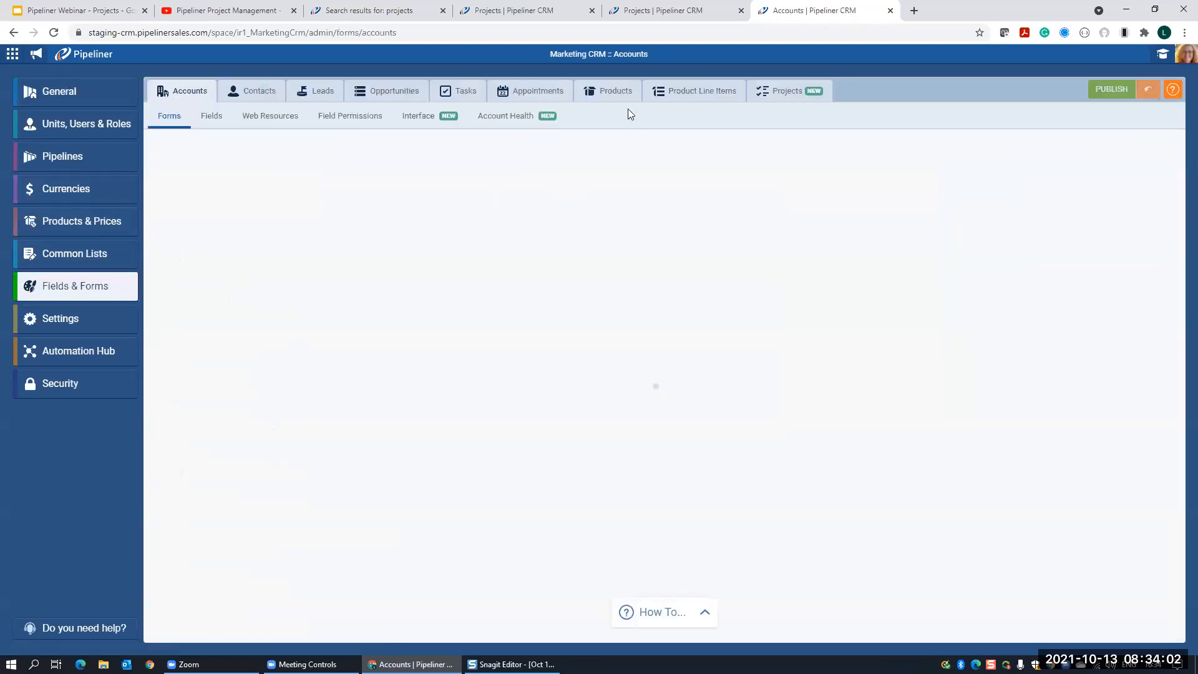
pyautogui.click(780, 92)
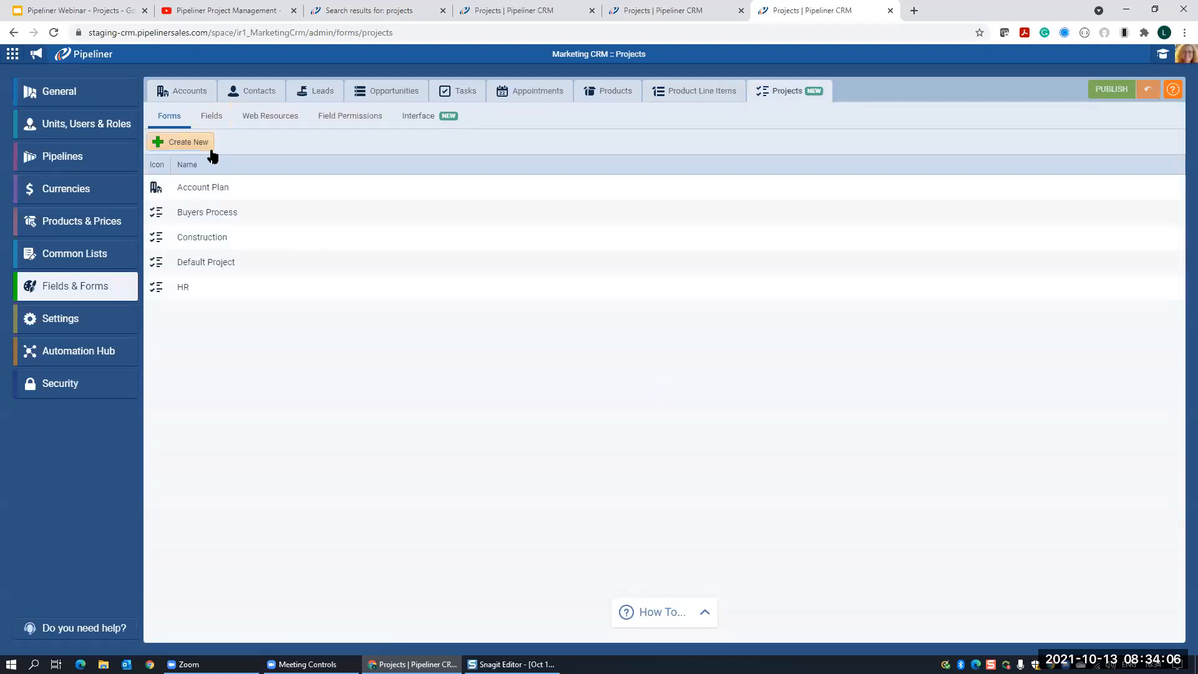
pyautogui.click(213, 189)
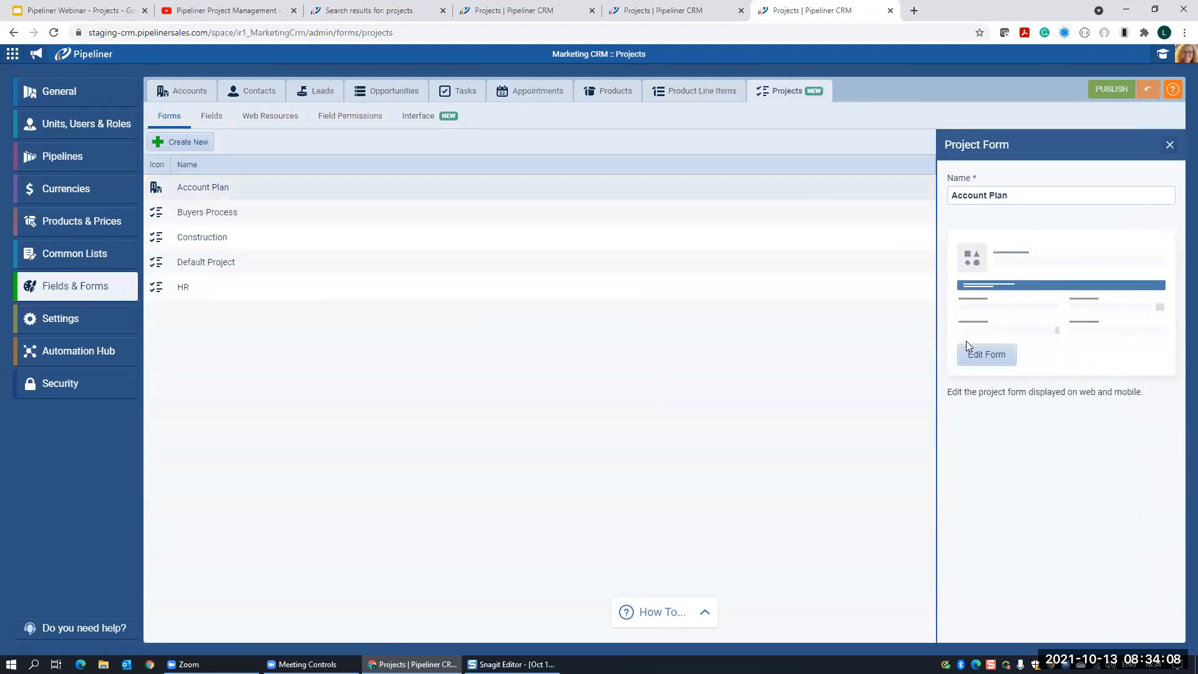
pyautogui.click(988, 356)
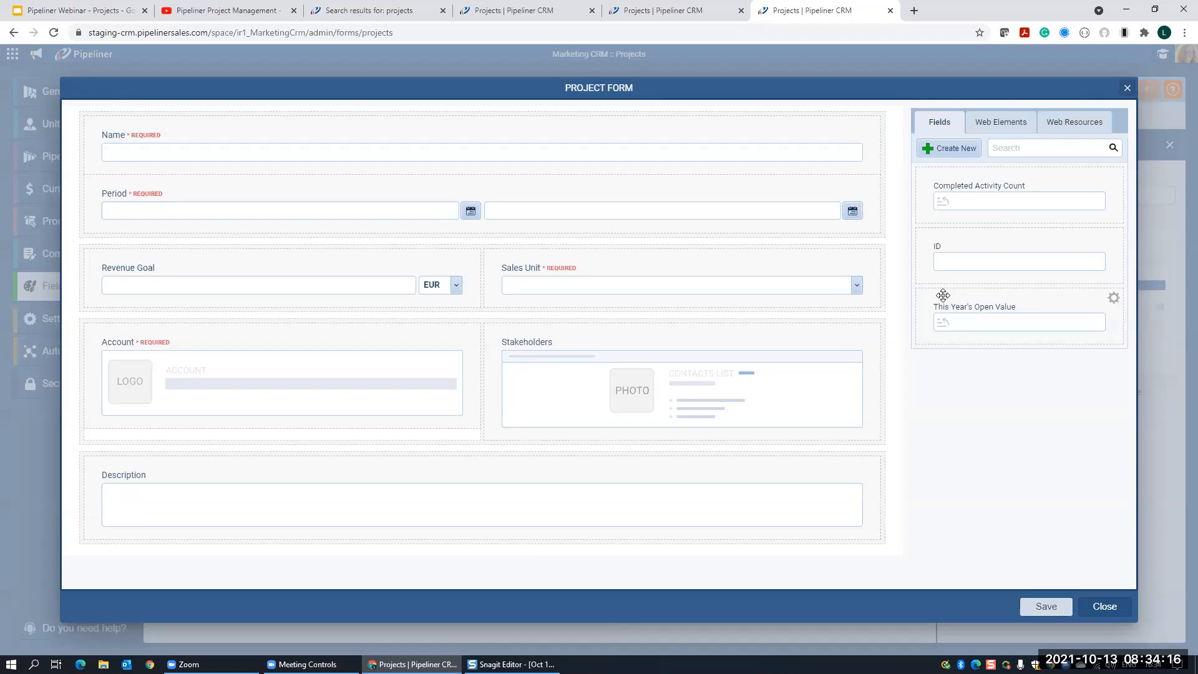
pyautogui.moveTo(943, 295); pyautogui.dragTo(519, 268)
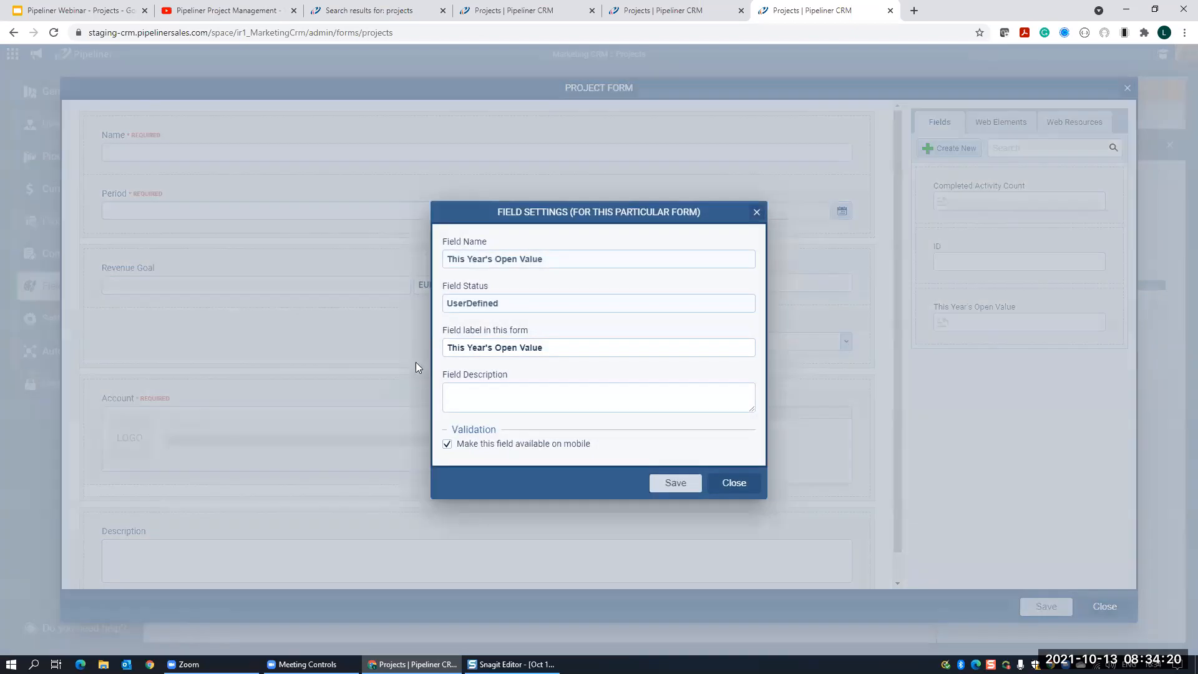
pyautogui.click(676, 482)
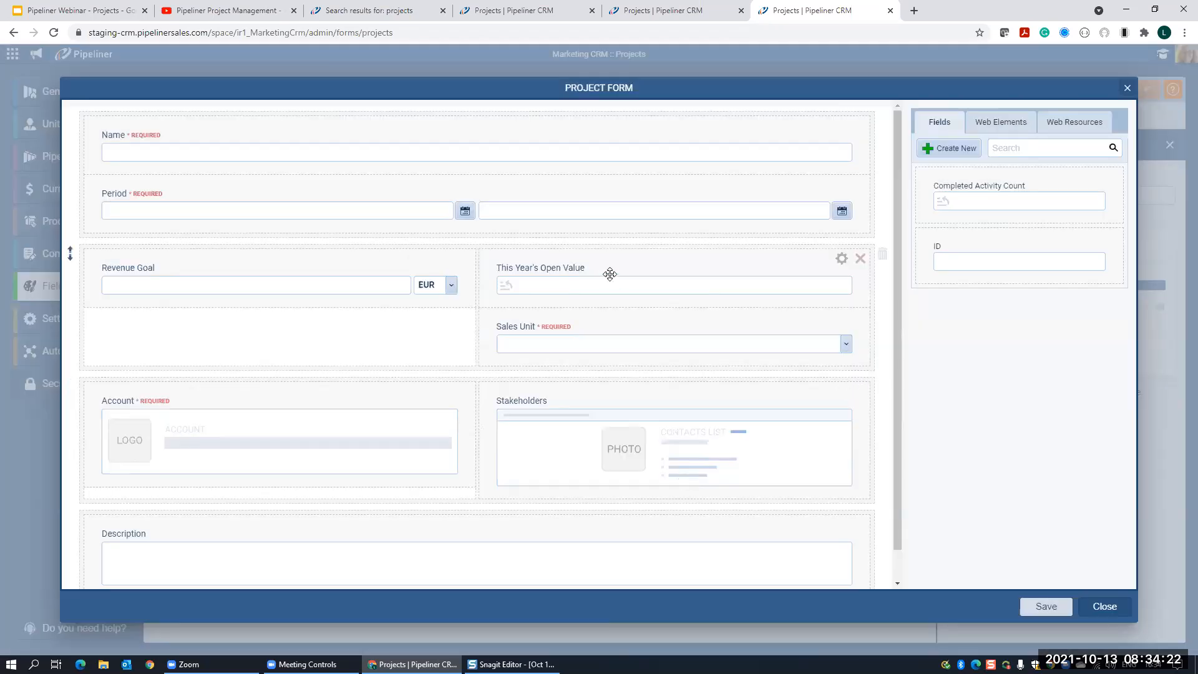
# - Review the This Year's Open Value rollup properties, including its record filter and available functions, and save them with SUM kept
pyautogui.click(841, 263)
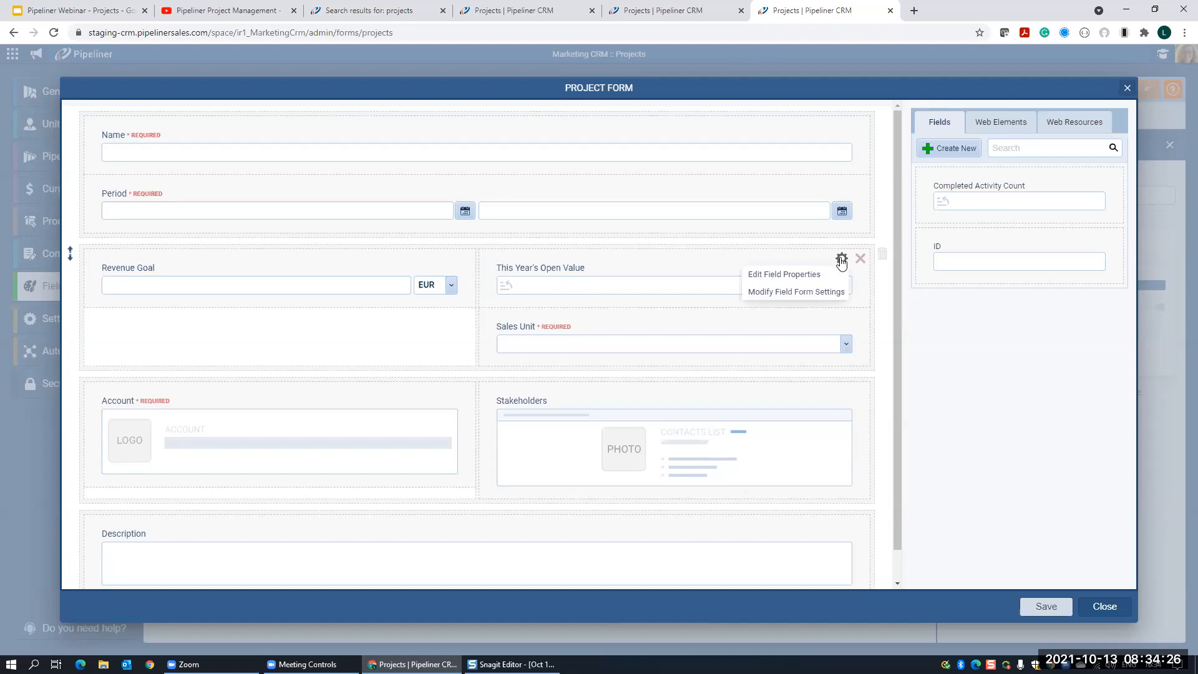
pyautogui.click(800, 274)
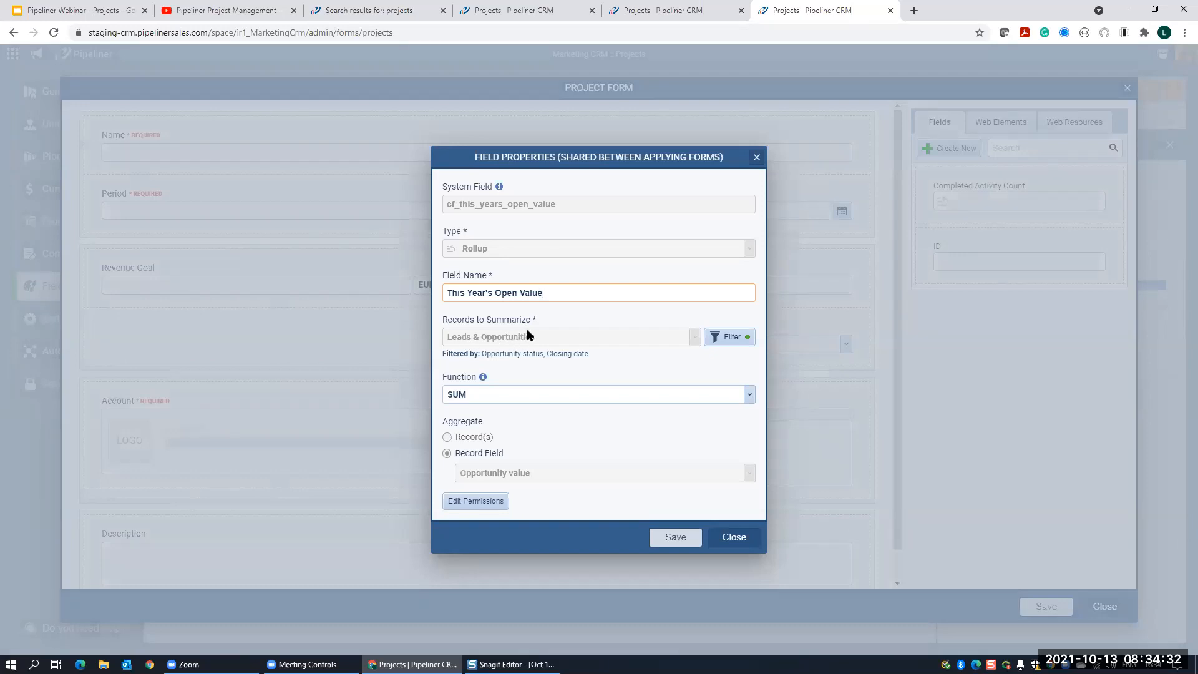
pyautogui.click(731, 340)
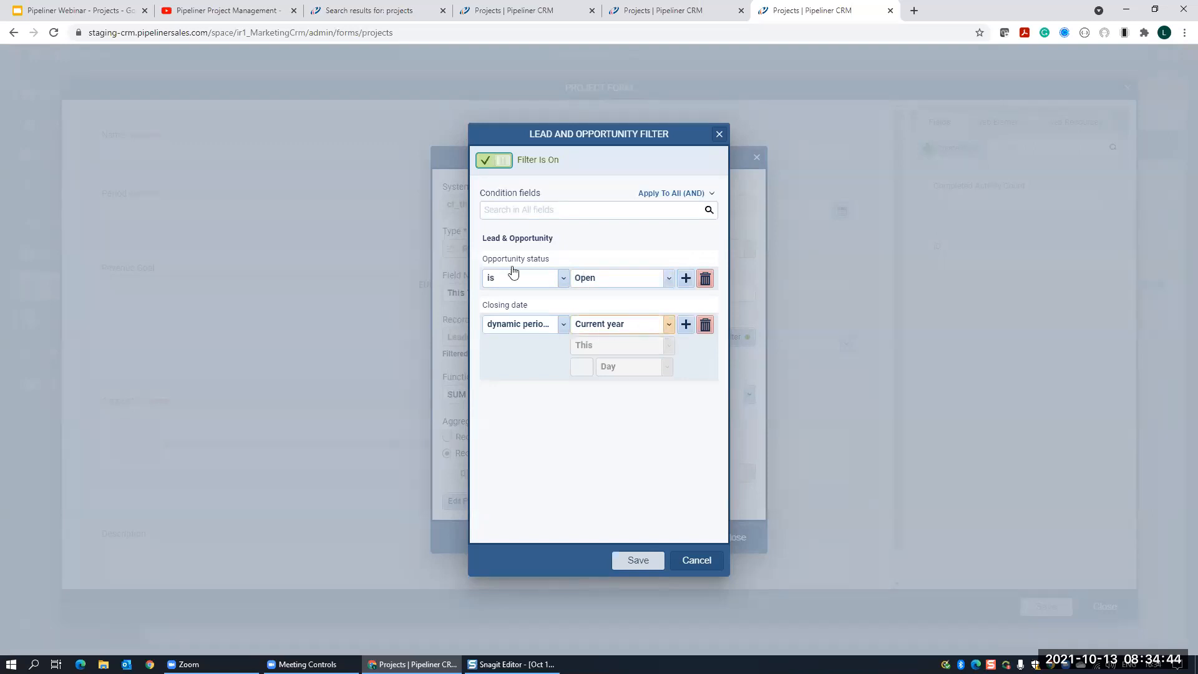
pyautogui.click(697, 561)
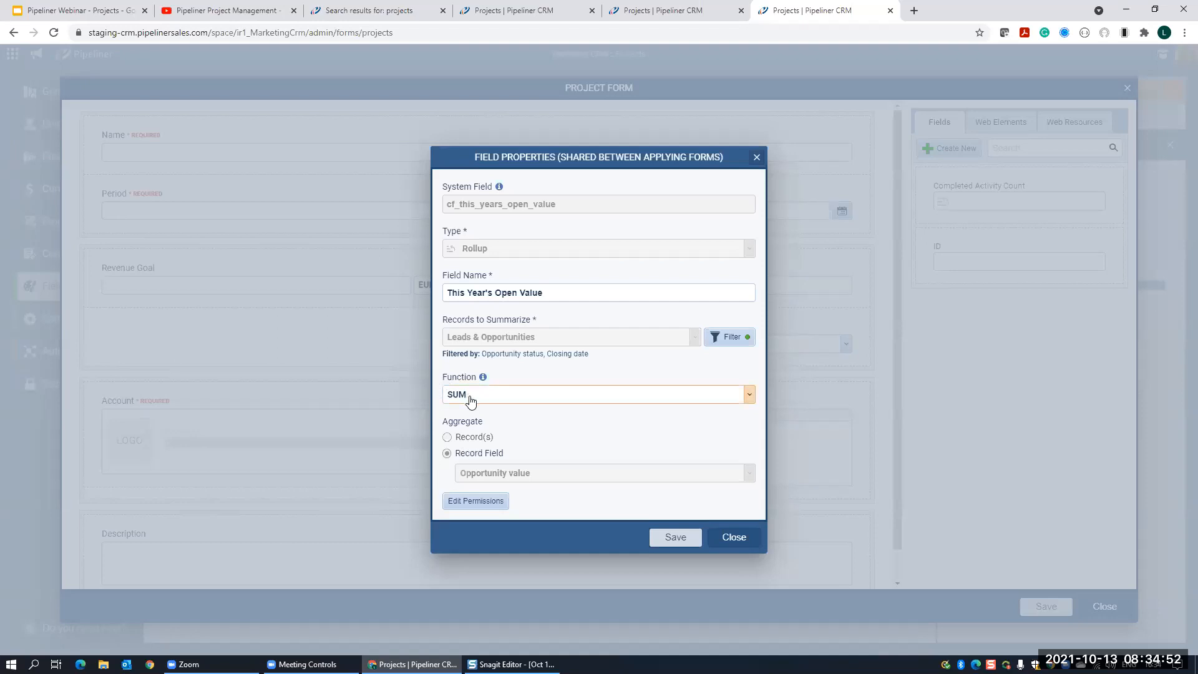
pyautogui.click(749, 395)
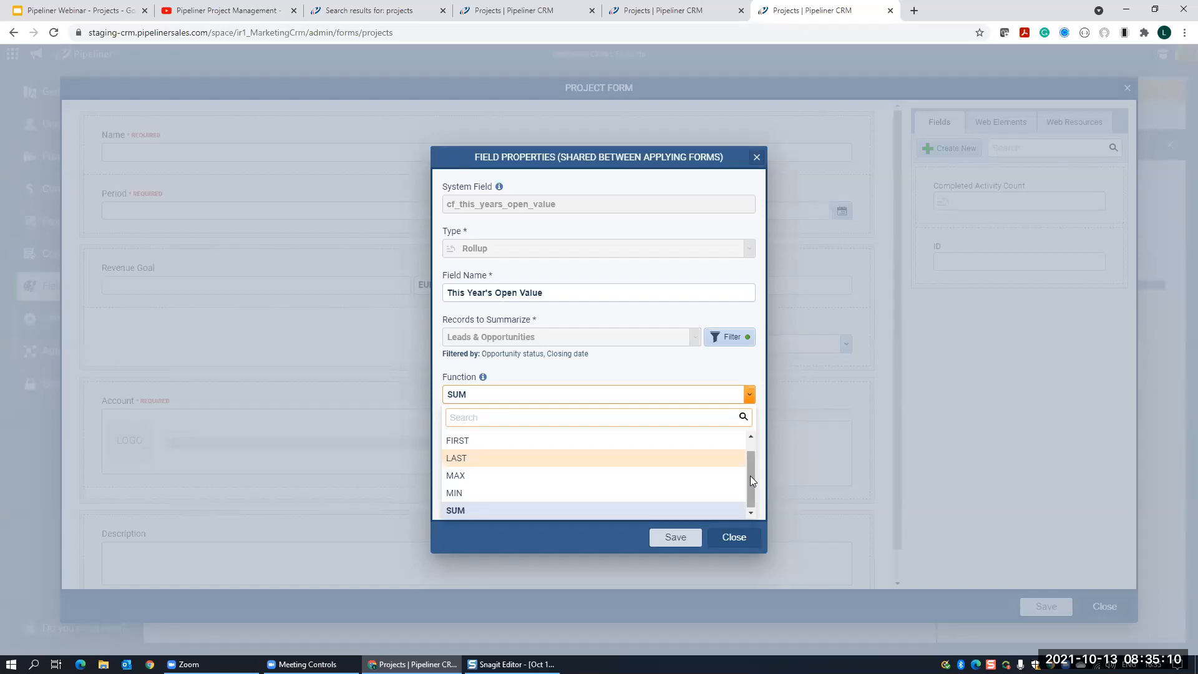
pyautogui.click(637, 370)
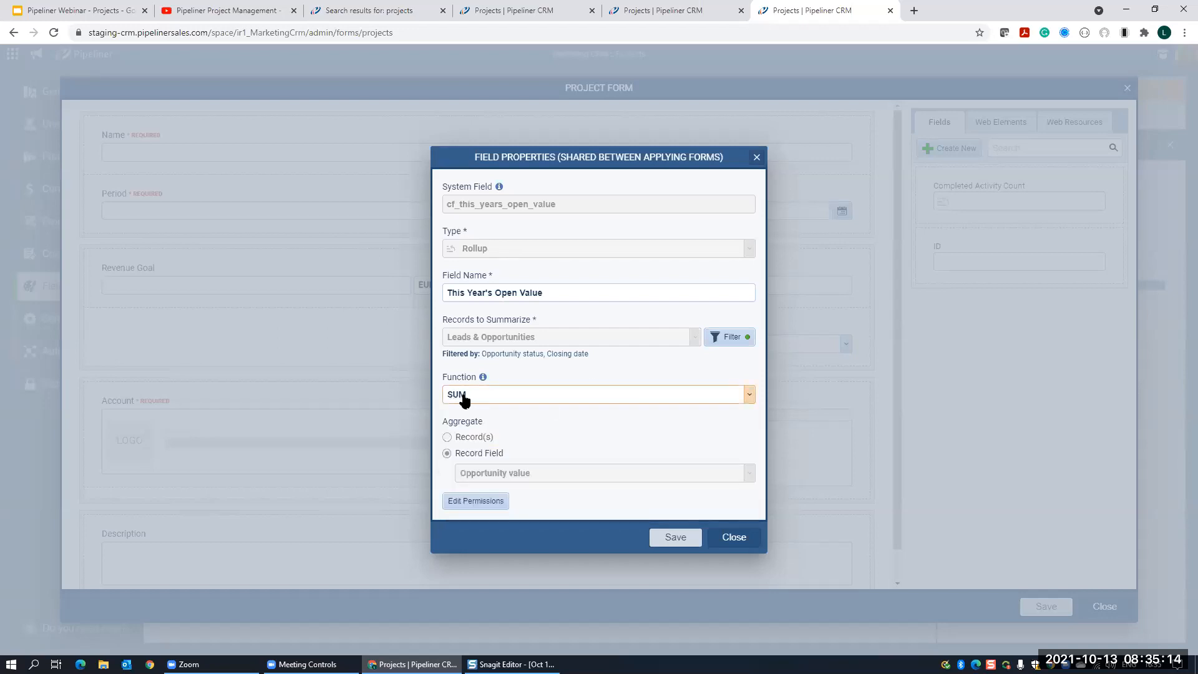
pyautogui.click(676, 538)
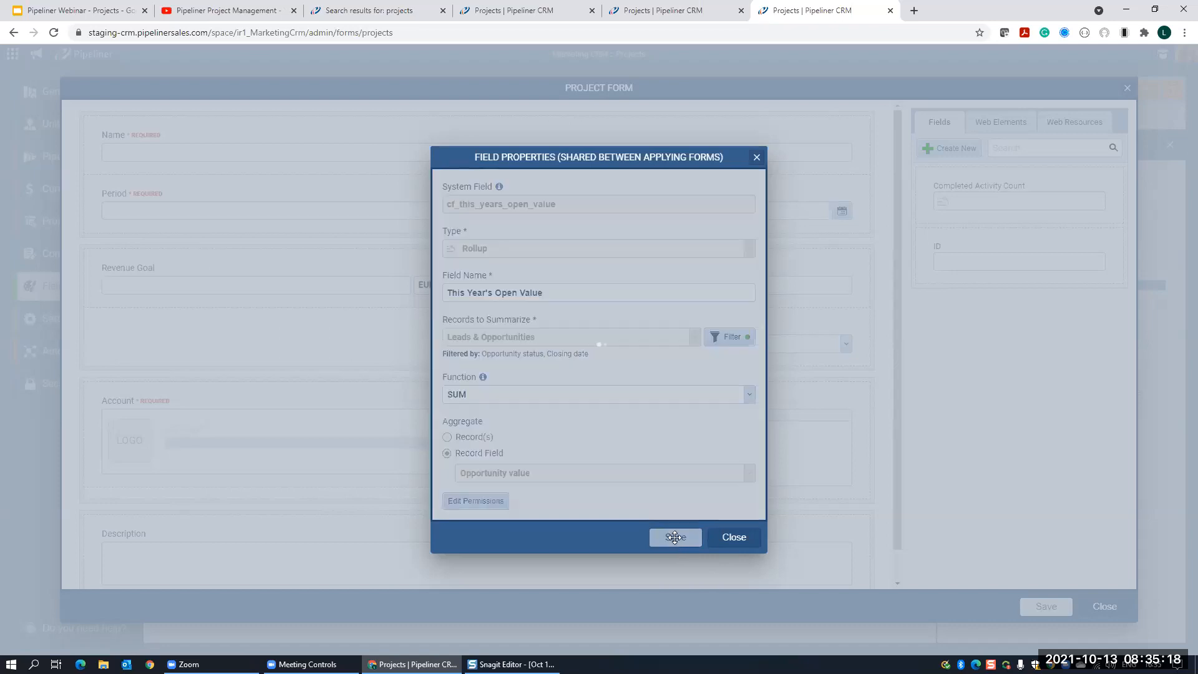
# - Save the edited Account Plan form and publish the project form changes
pyautogui.click(1044, 608)
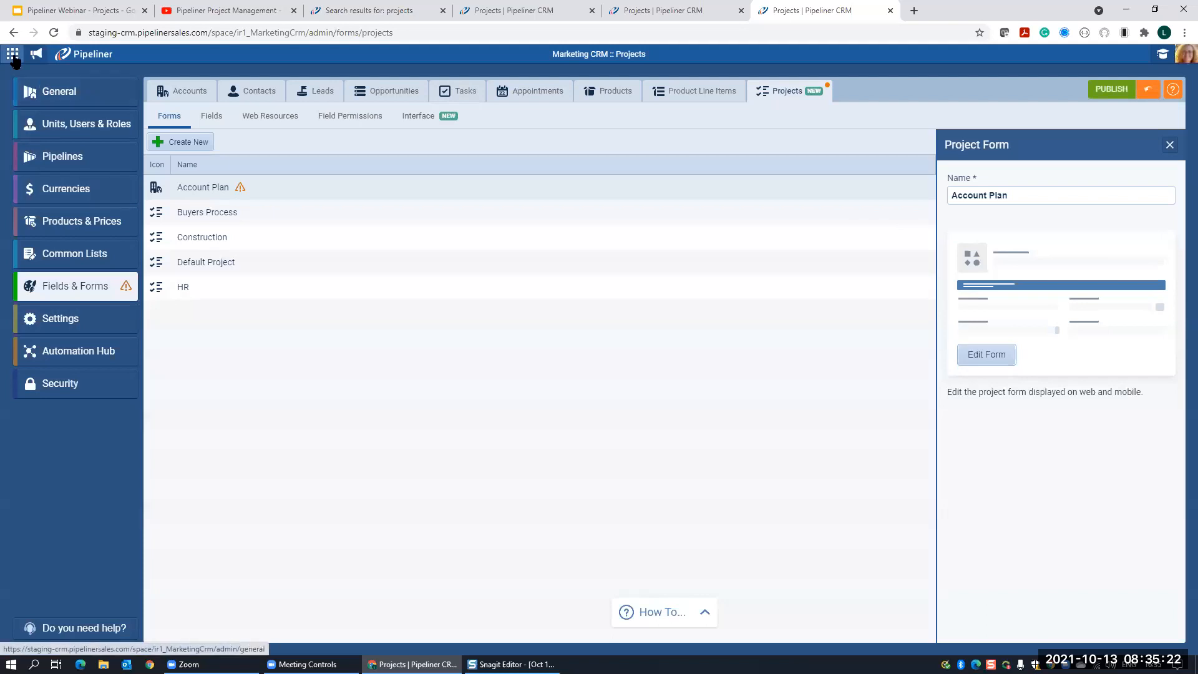
pyautogui.click(12, 54)
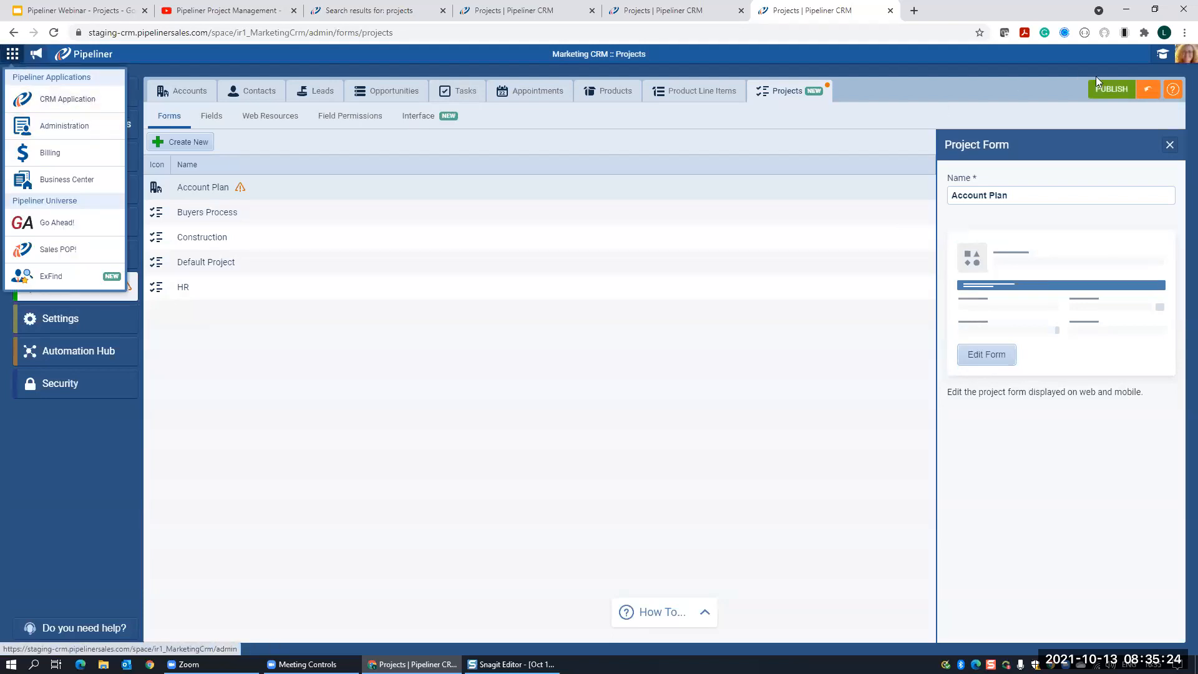
pyautogui.click(1112, 90)
pyautogui.click(659, 392)
pyautogui.click(687, 378)
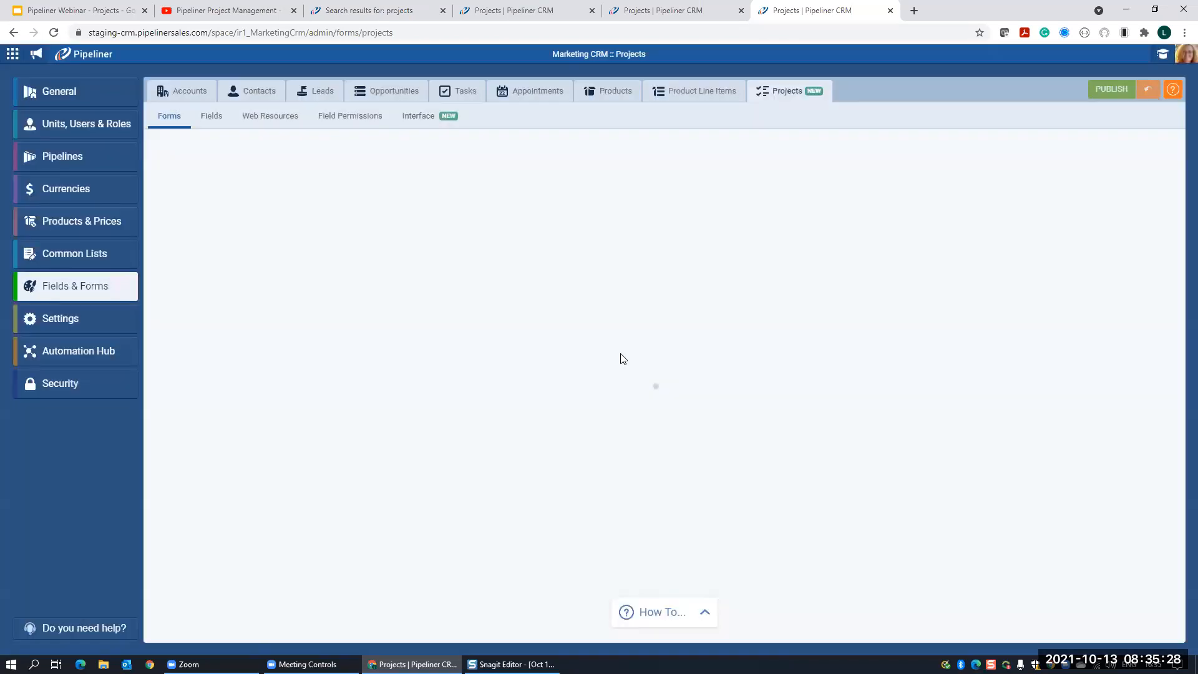
# - Return to the CRM application and open the 2021 Account Plan project to view its updated form
pyautogui.click(12, 55)
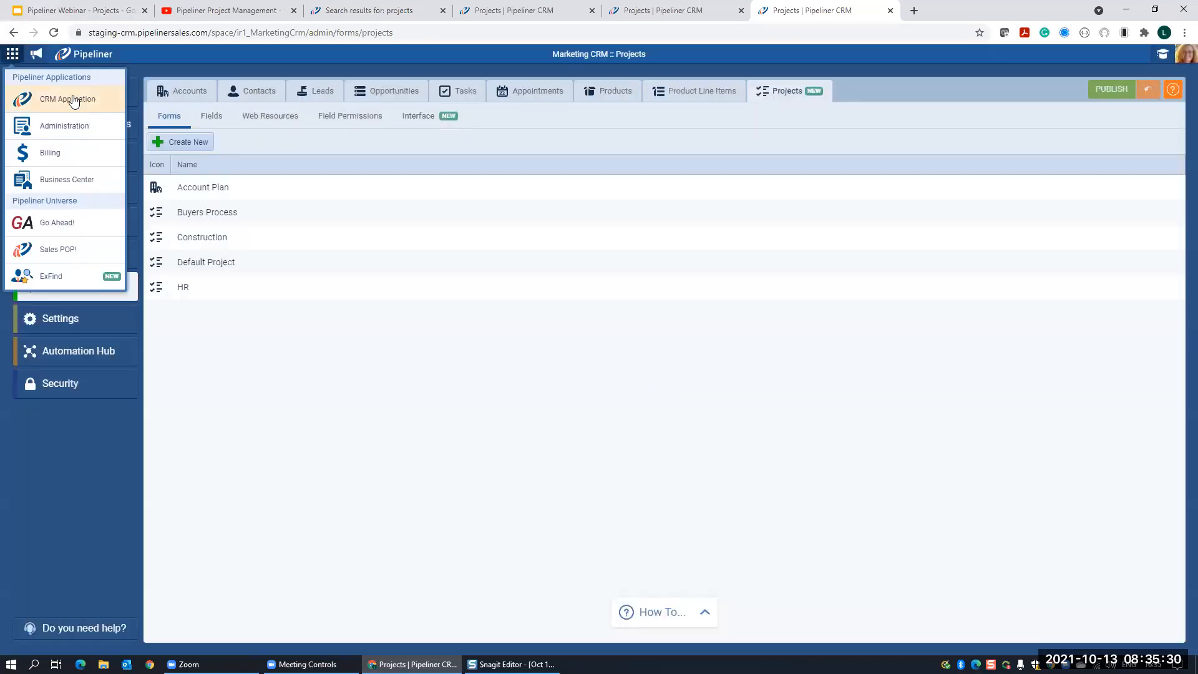
pyautogui.click(73, 100)
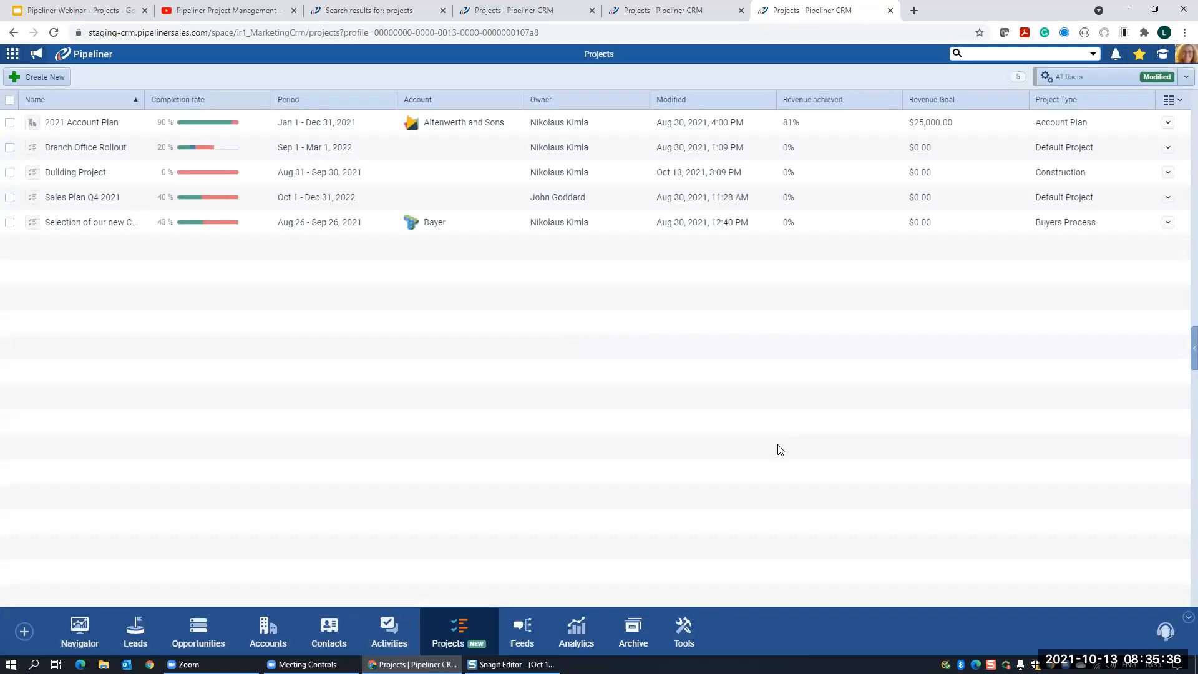
pyautogui.click(79, 122)
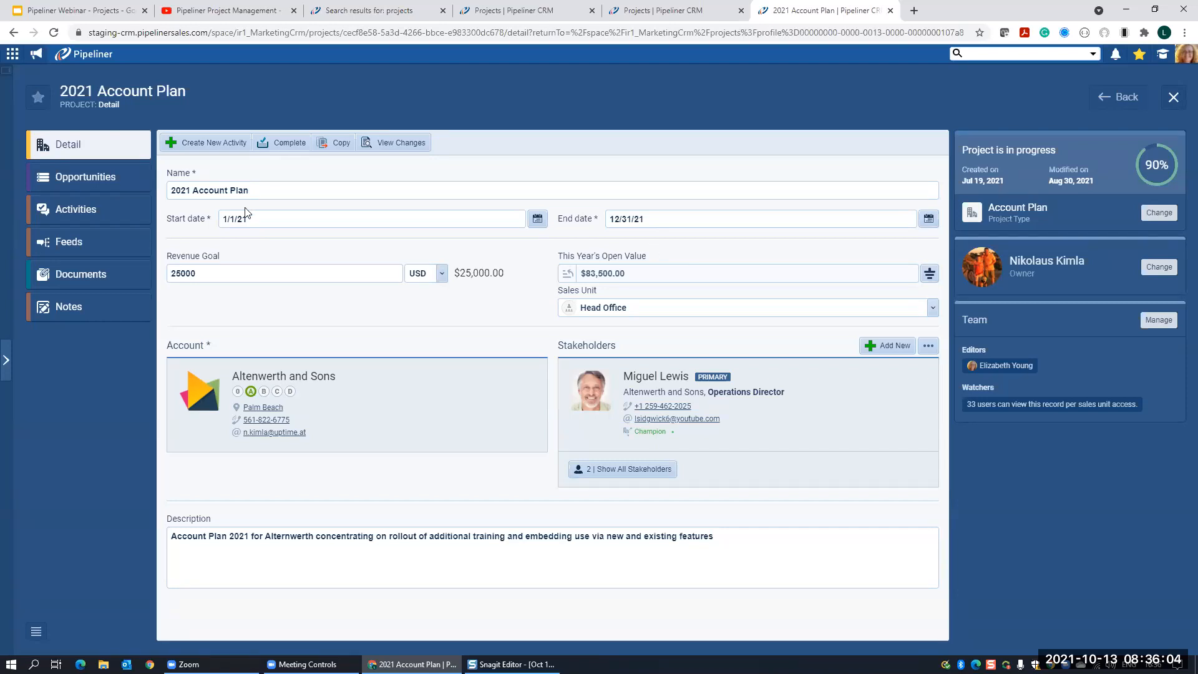
# - Look through the account plan's objectives and activities timeline, return to its details and close the project
pyautogui.click(71, 215)
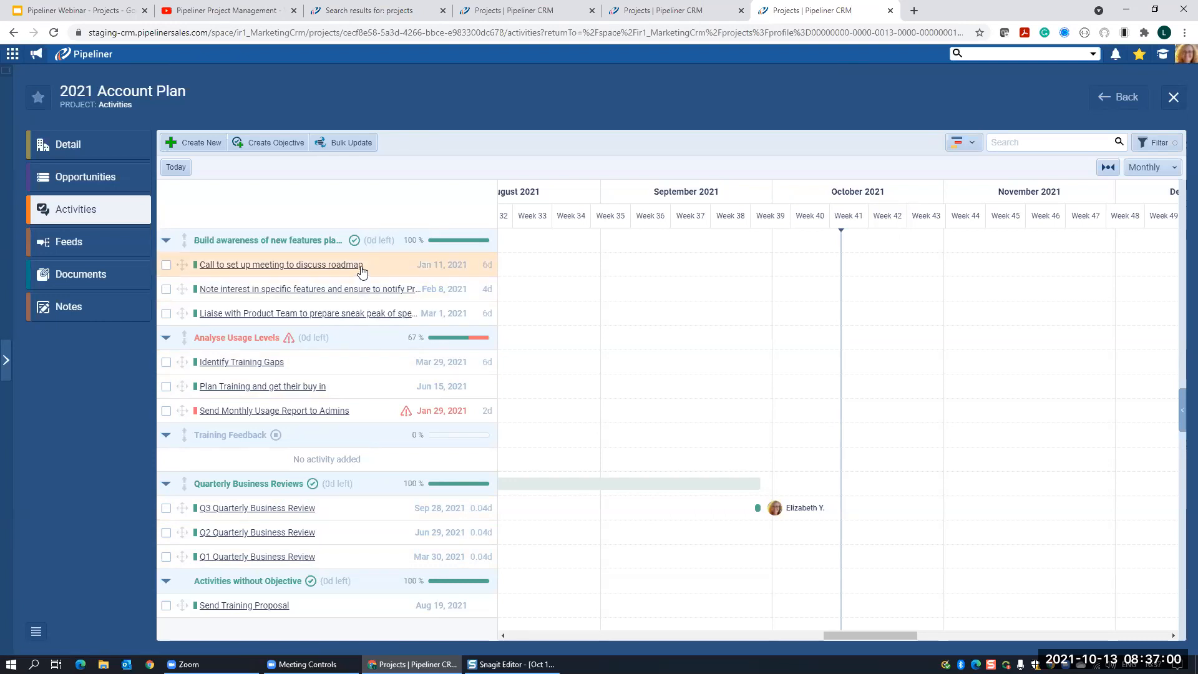
pyautogui.click(81, 148)
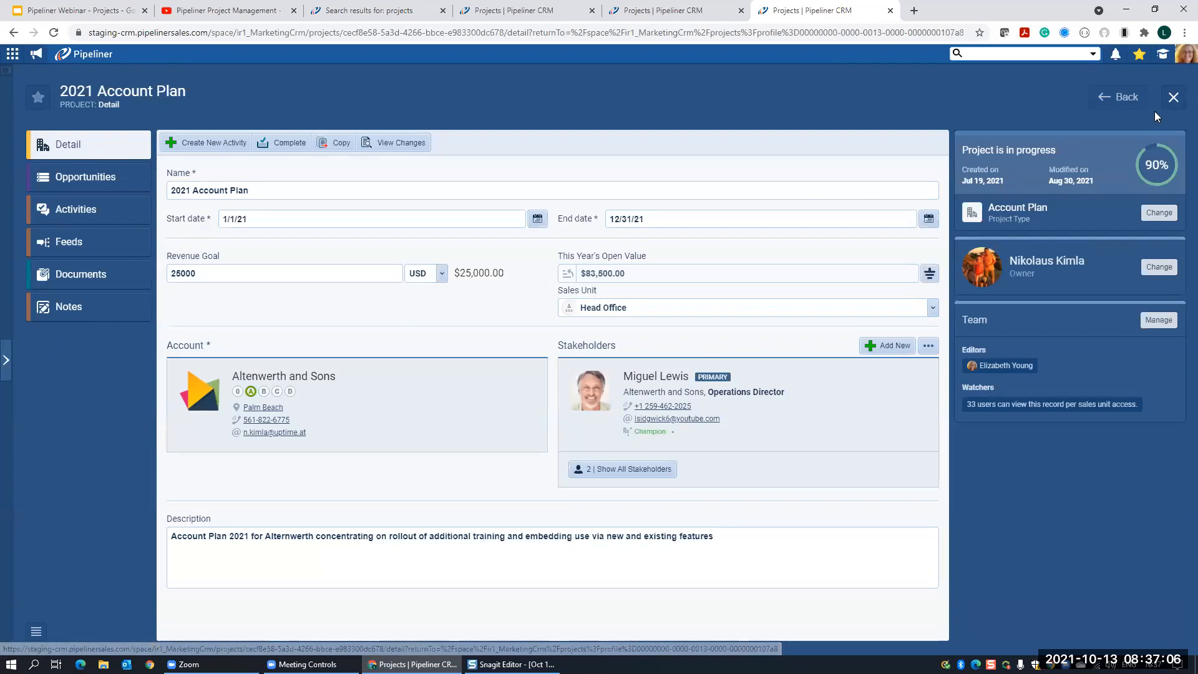
pyautogui.click(1173, 98)
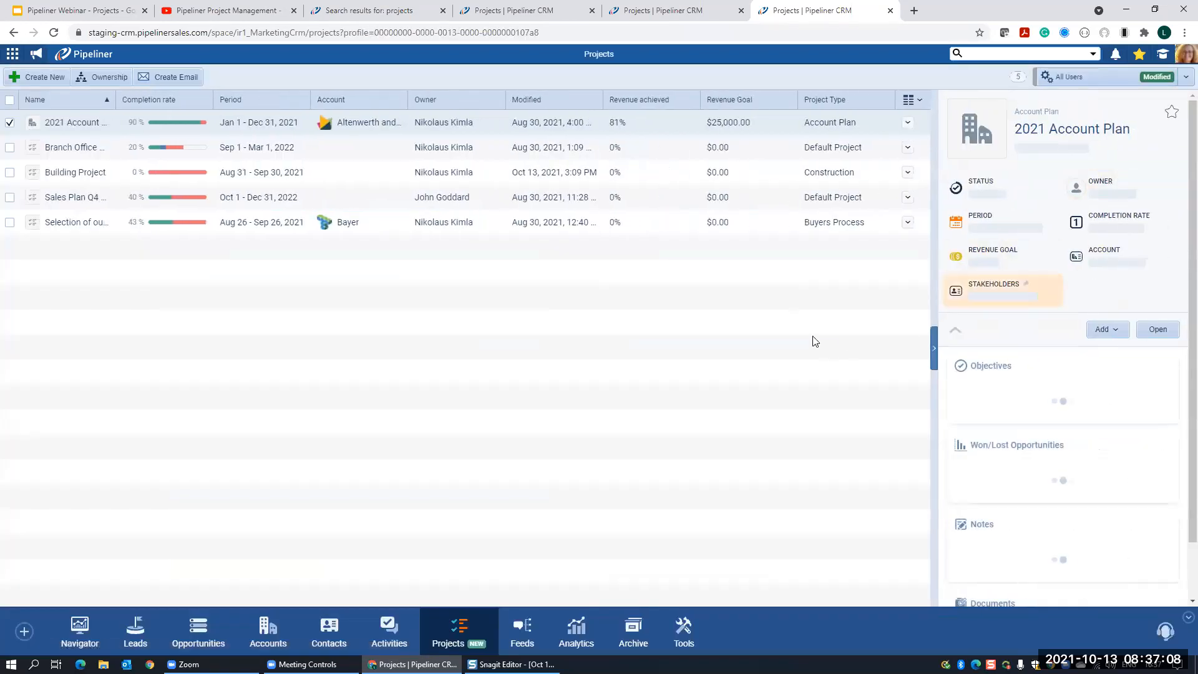